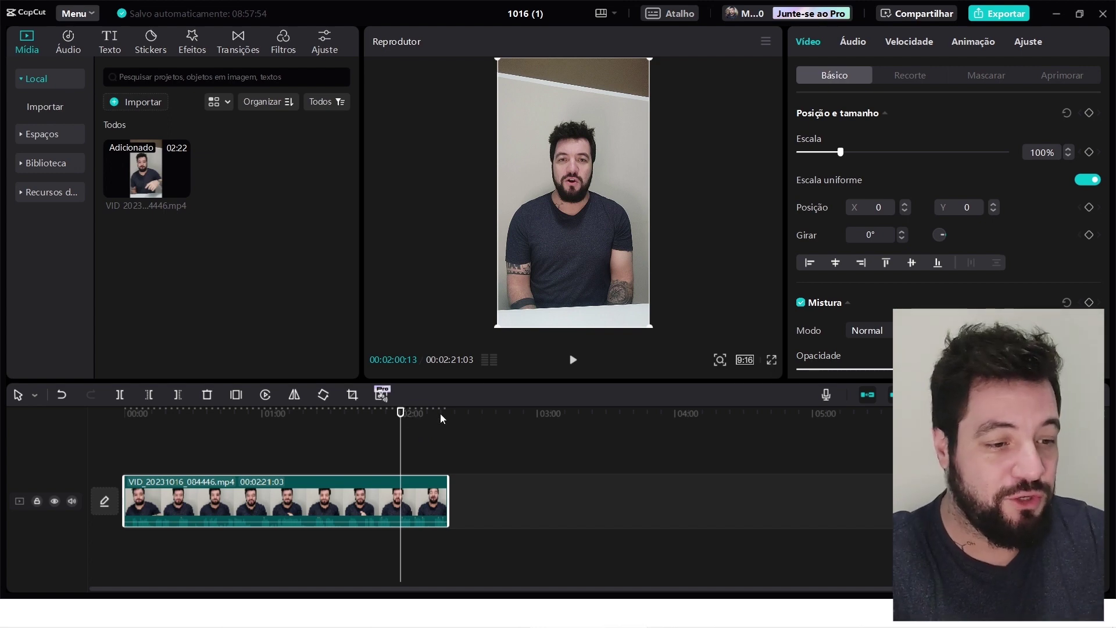
# - Move the playhead to 00:02:14:11 and set the project's aspect ratio to 16:9
pyautogui.moveTo(405, 420); pyautogui.dragTo(433, 417)
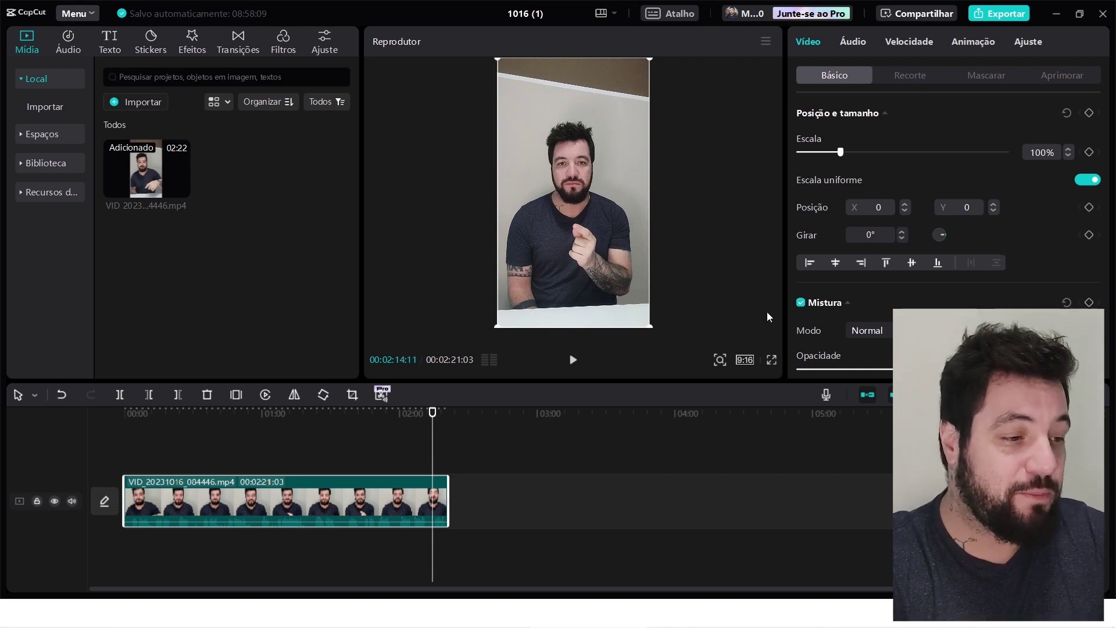
pyautogui.click(746, 360)
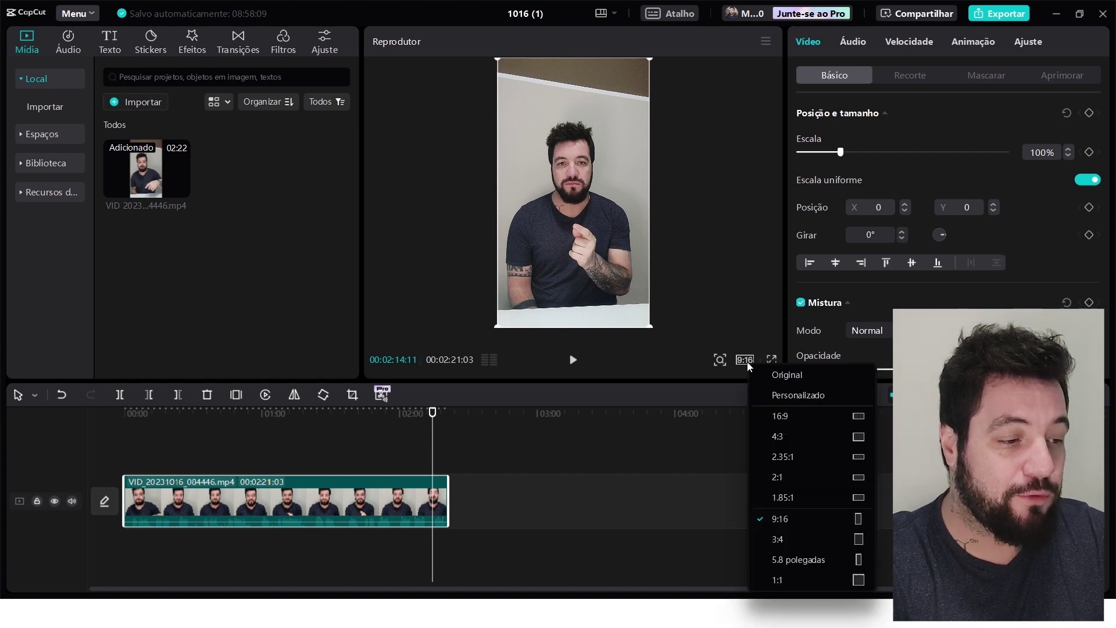
pyautogui.click(792, 416)
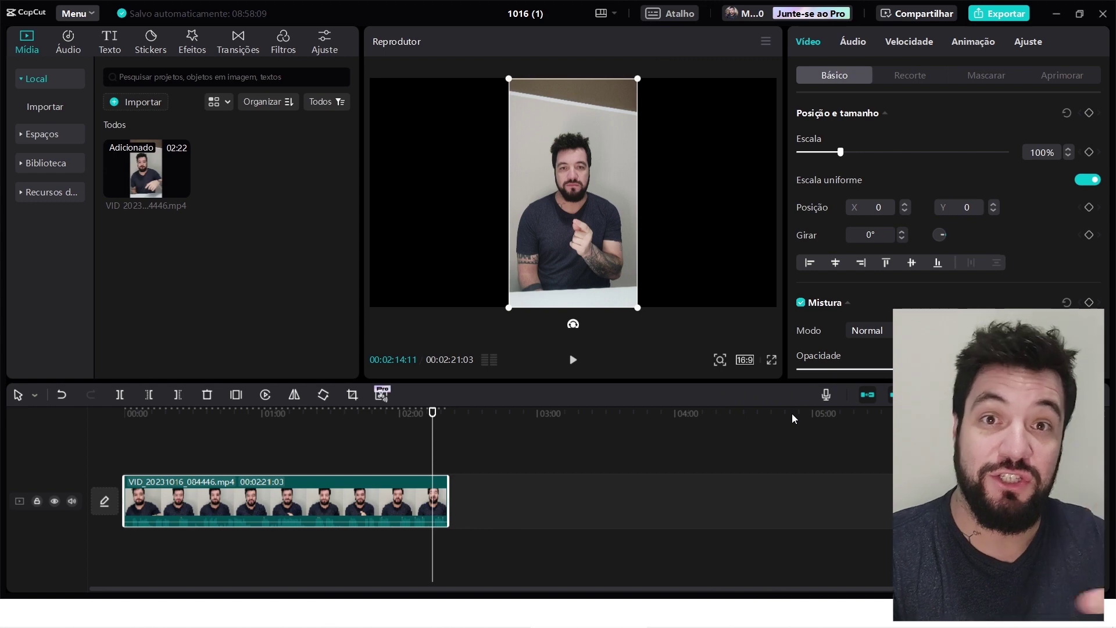
# - Deselect the clip, show the preview full screen and capture the frame as a screenshot
pyautogui.click(723, 262)
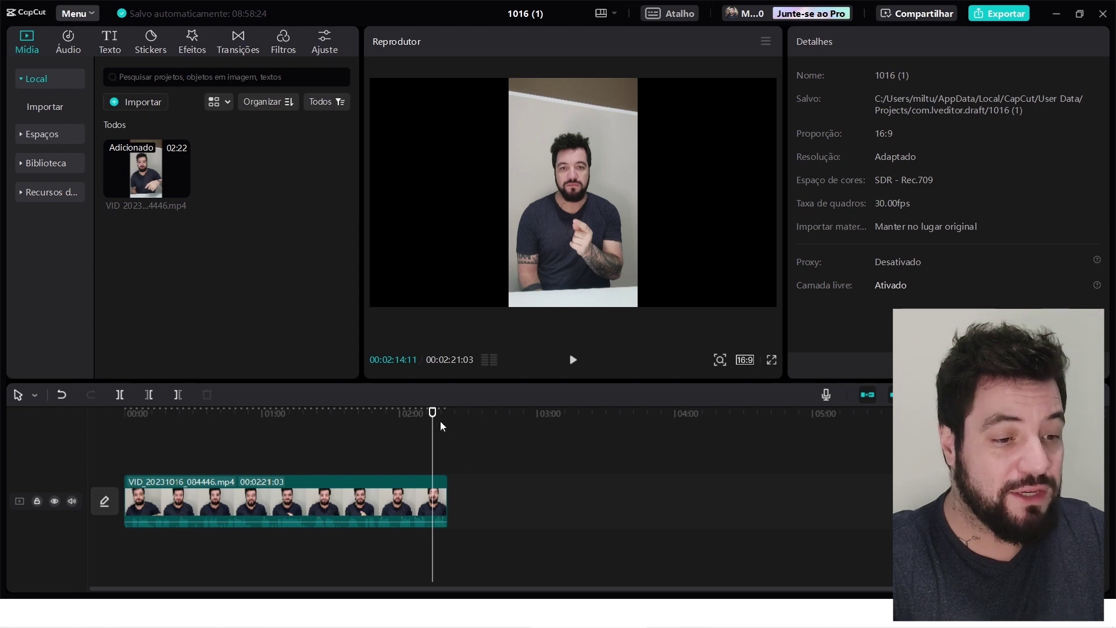
pyautogui.click(772, 360)
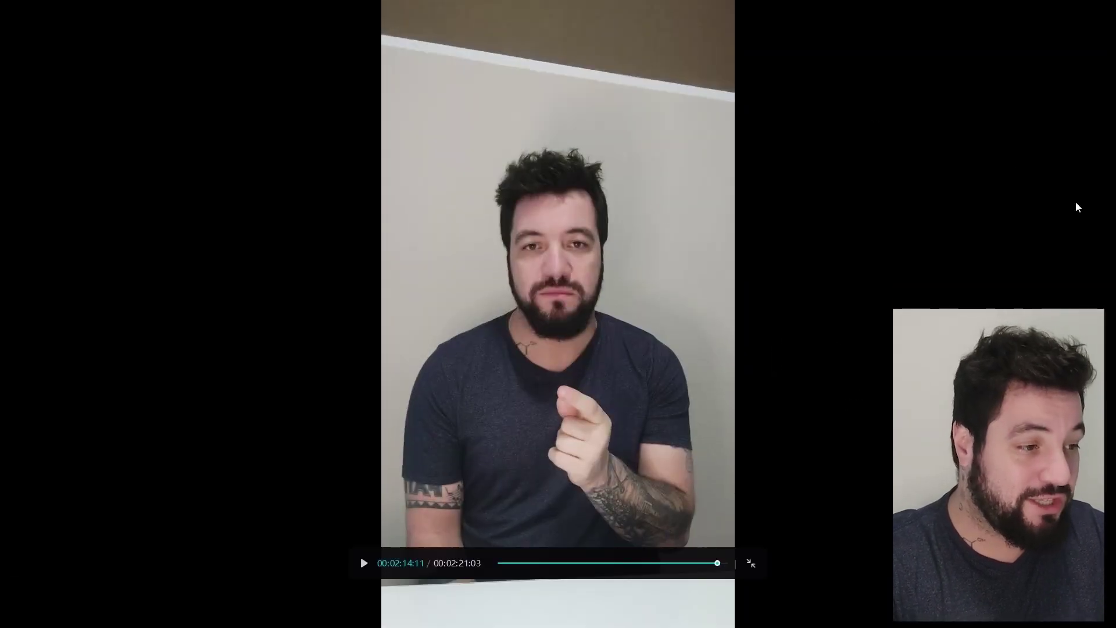
pyautogui.press('space')
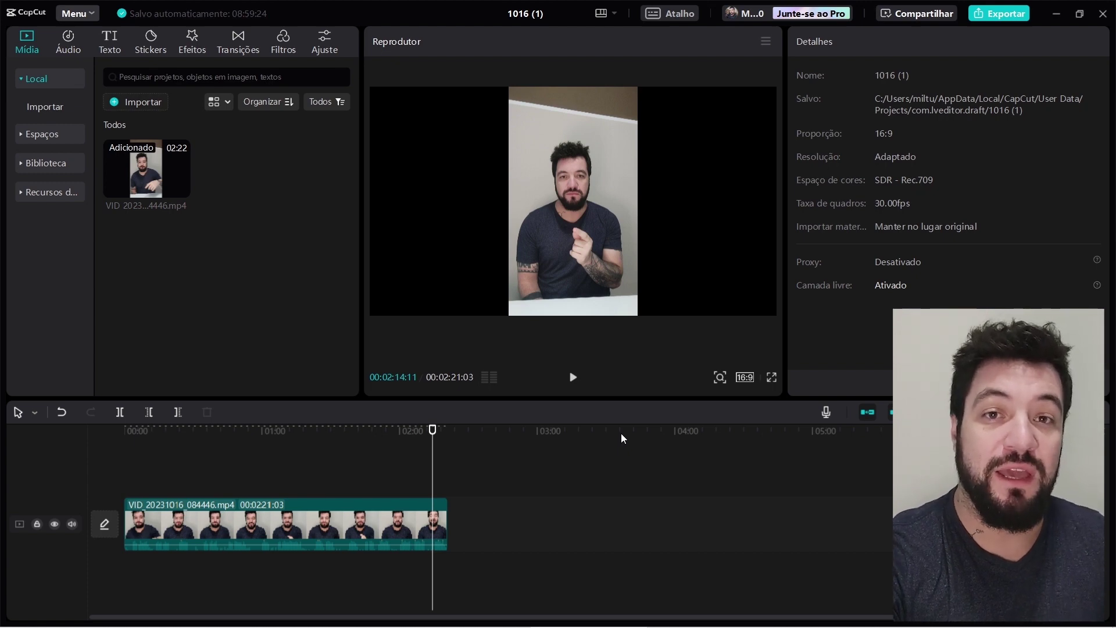
# - Switch to Photoshop, create a 1920 x 1080 px document at 72 ppi and paste the captured frame into it
pyautogui.hotkey('alt', 'Tab')
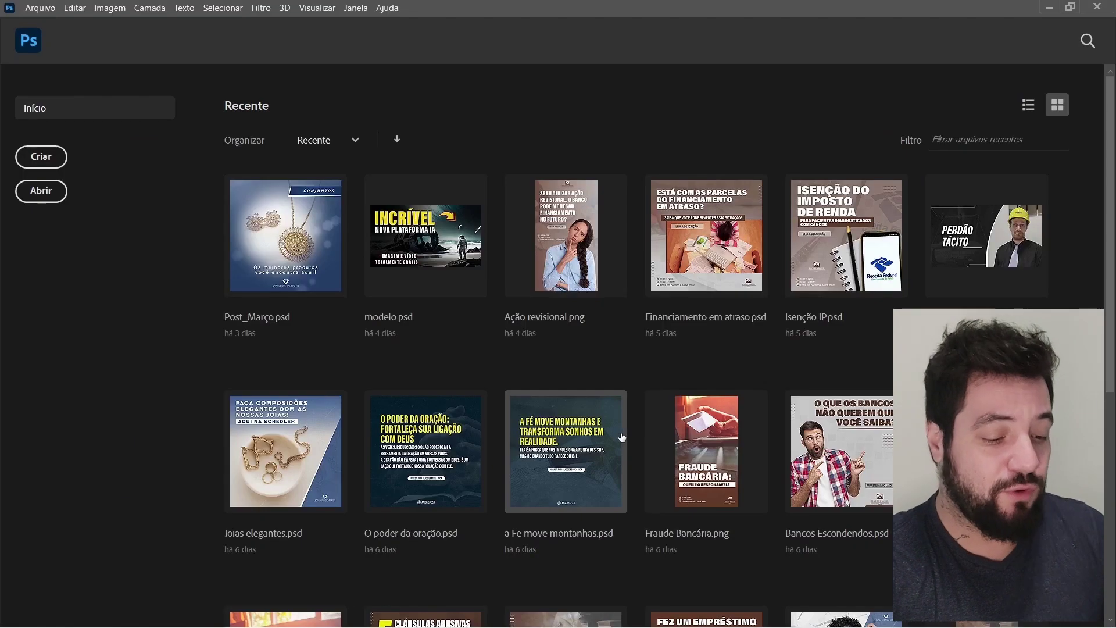
pyautogui.hotkey('ctrl', 'n')
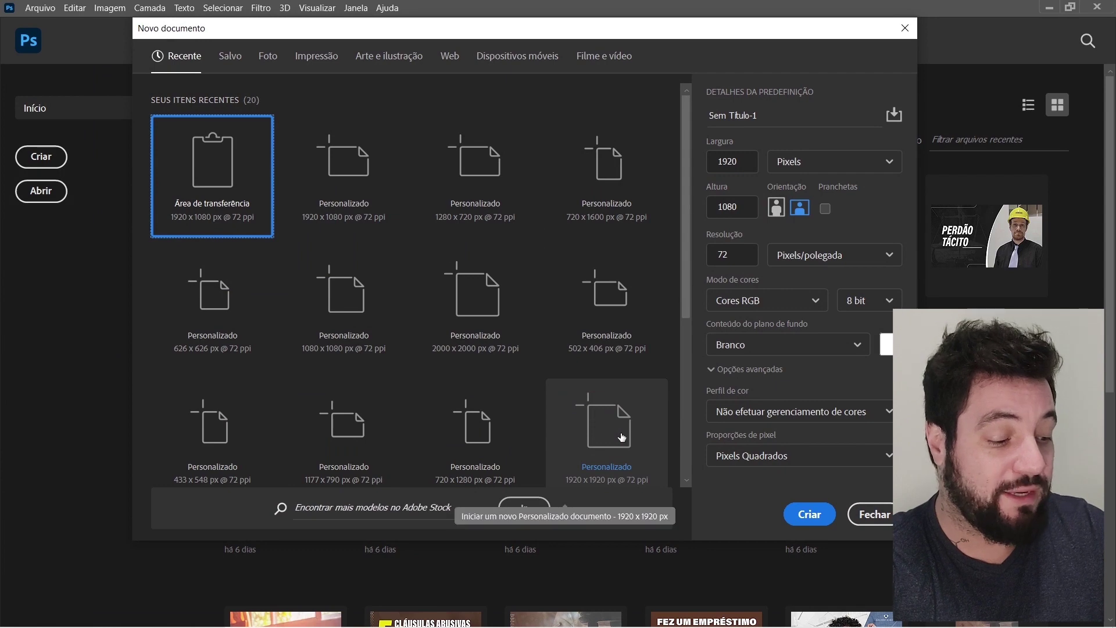
pyautogui.press('Return')
pyautogui.hotkey('ctrl', 'v')
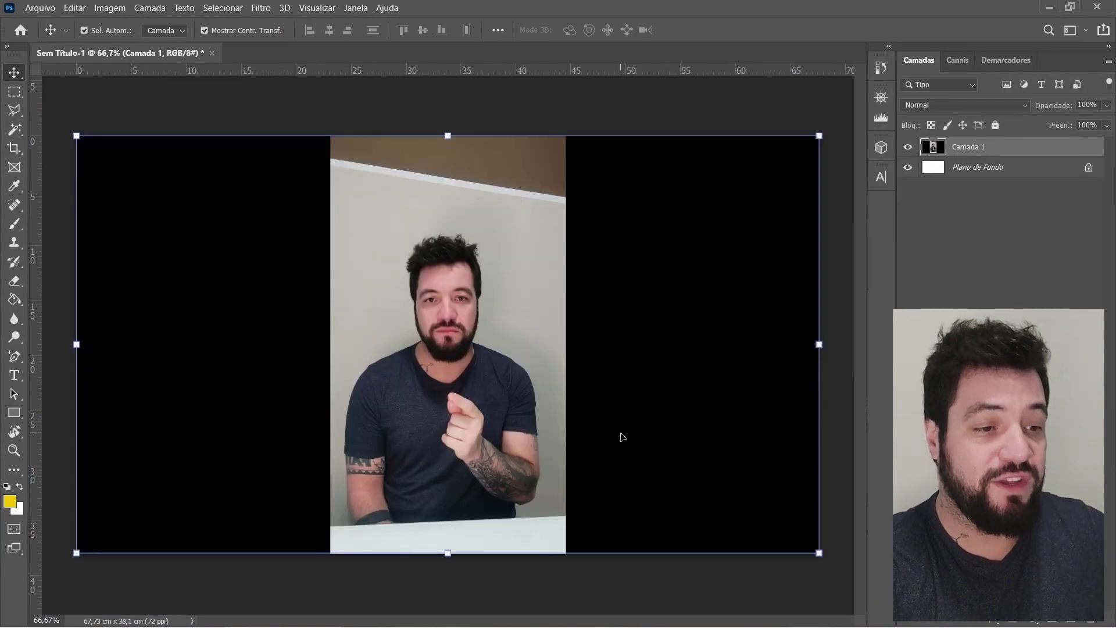
pyautogui.click(699, 103)
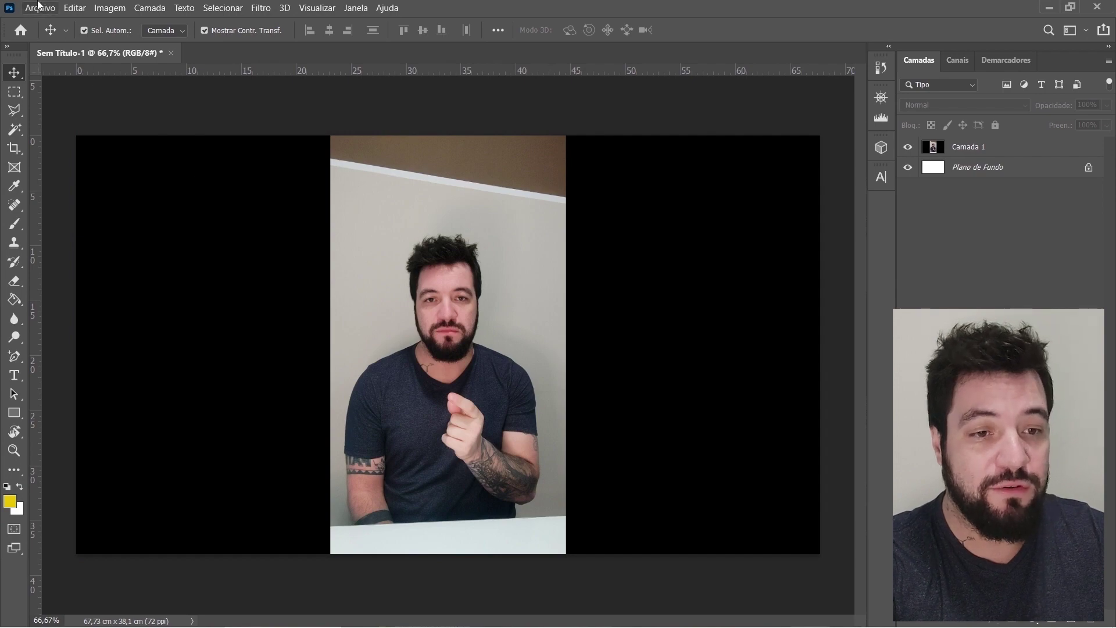
# - Start saving the document as a PNG file and name it "fundo teste"
pyautogui.click(39, 7)
pyautogui.click(88, 175)
pyautogui.click(356, 421)
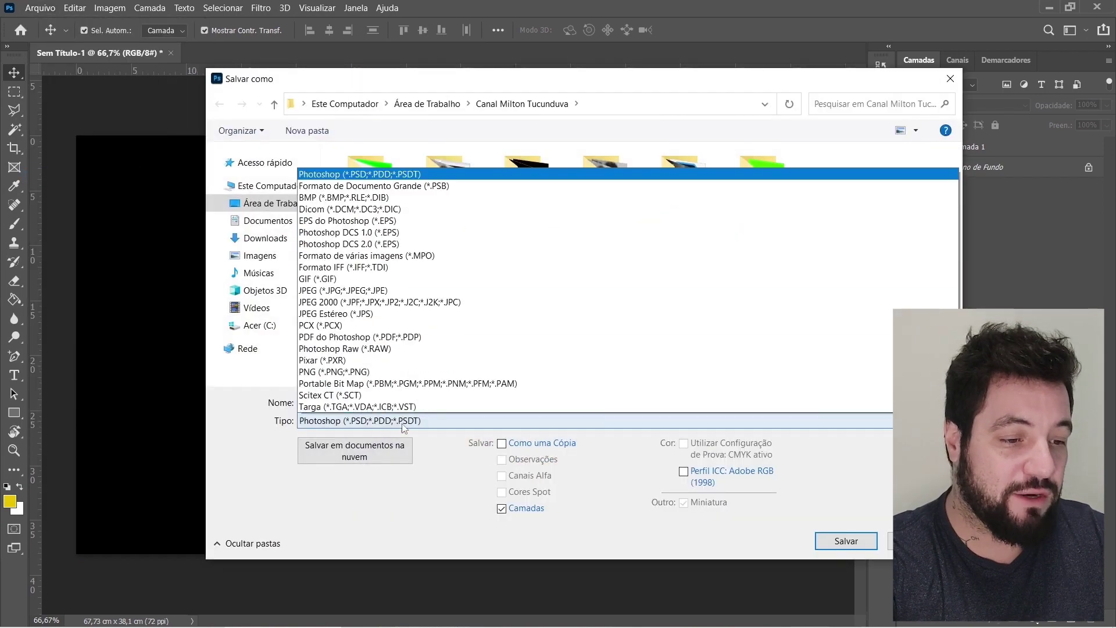
pyautogui.scroll(-1, 355, 291)
pyautogui.click(356, 357)
pyautogui.click(367, 403)
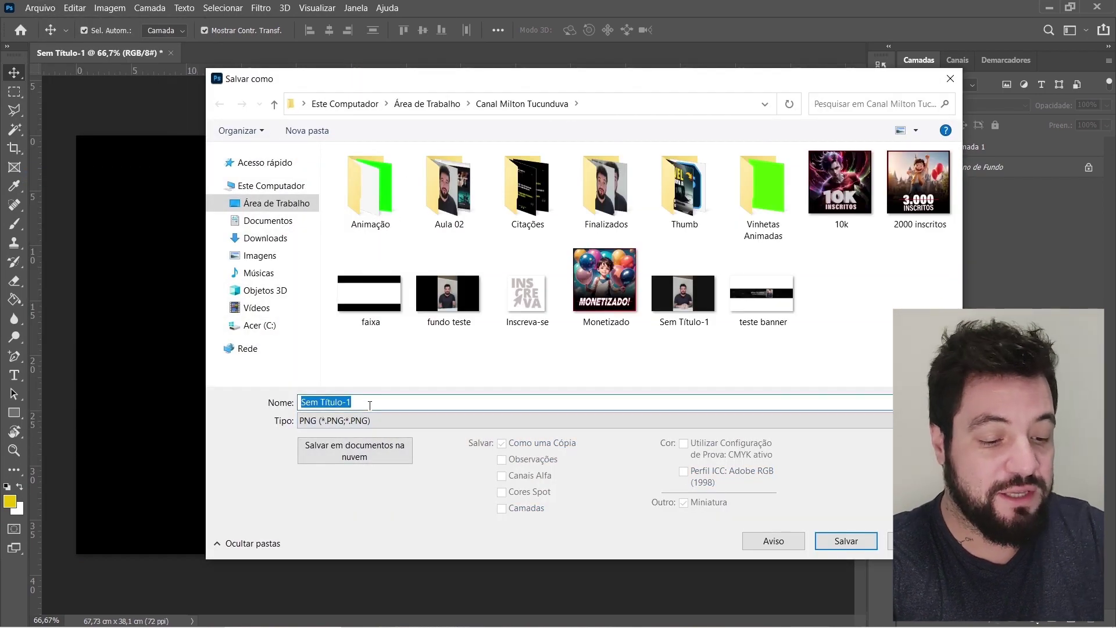
pyautogui.write('fundo t')
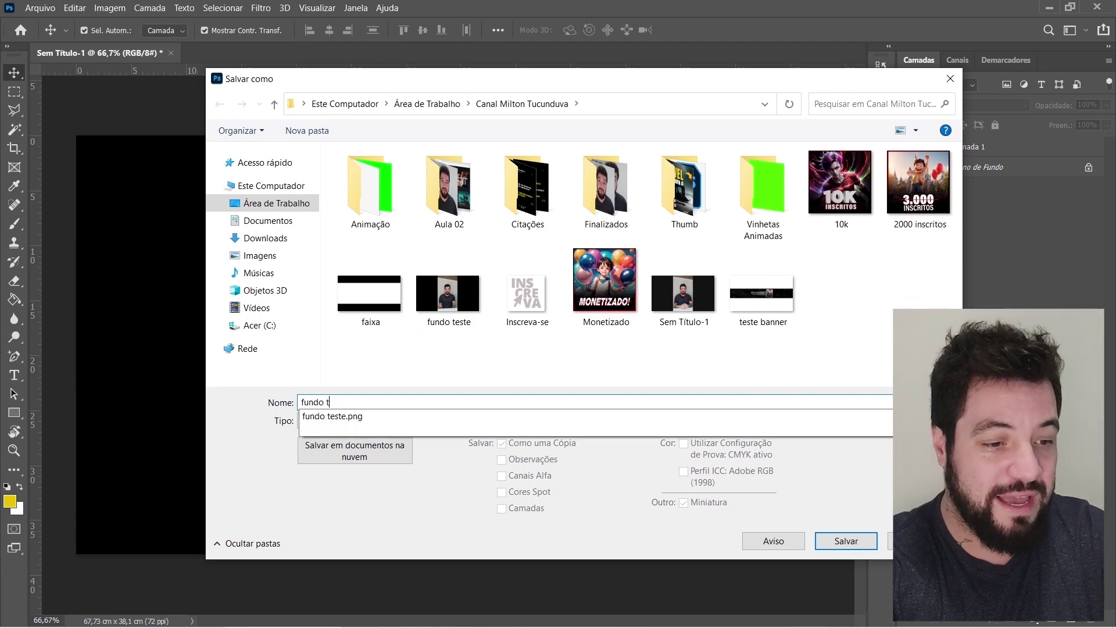
pyautogui.write('este')
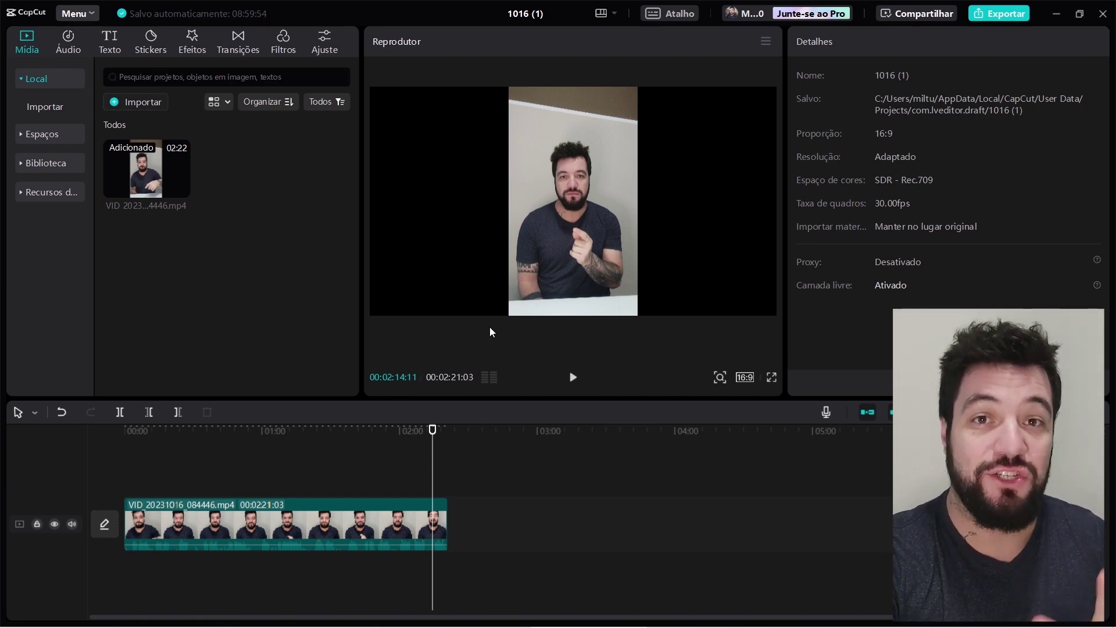
# - Switch to the Adobe Firefly site in the browser and look through the generative tools on its home page
pyautogui.hotkey('alt', 'Tab')
pyautogui.hotkey('alt', 'Tab')
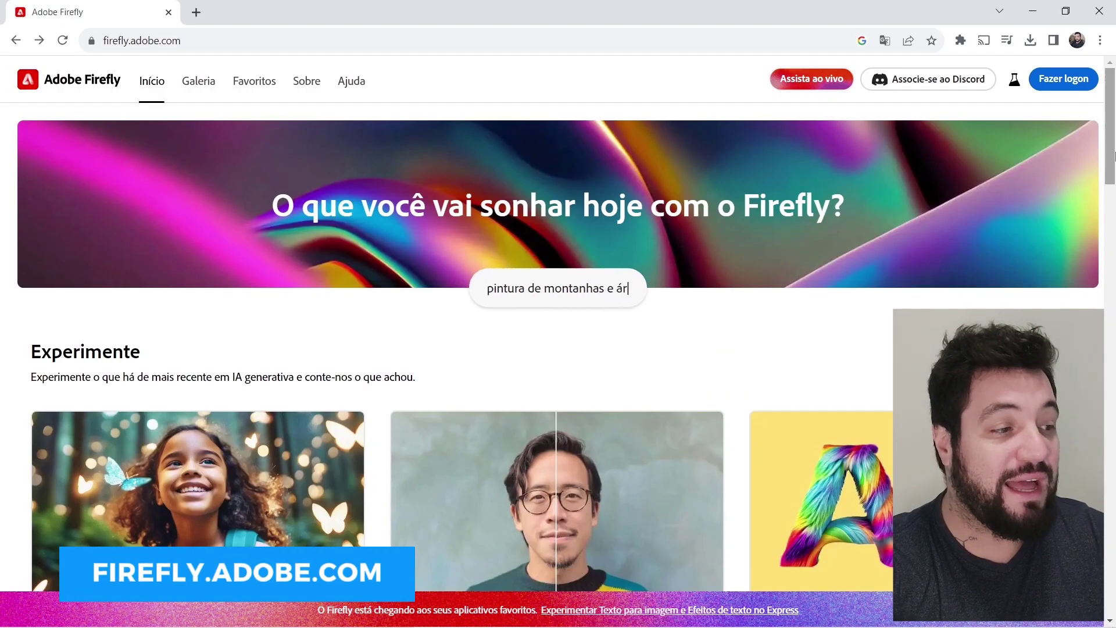
pyautogui.moveTo(1113, 153); pyautogui.dragTo(1114, 201)
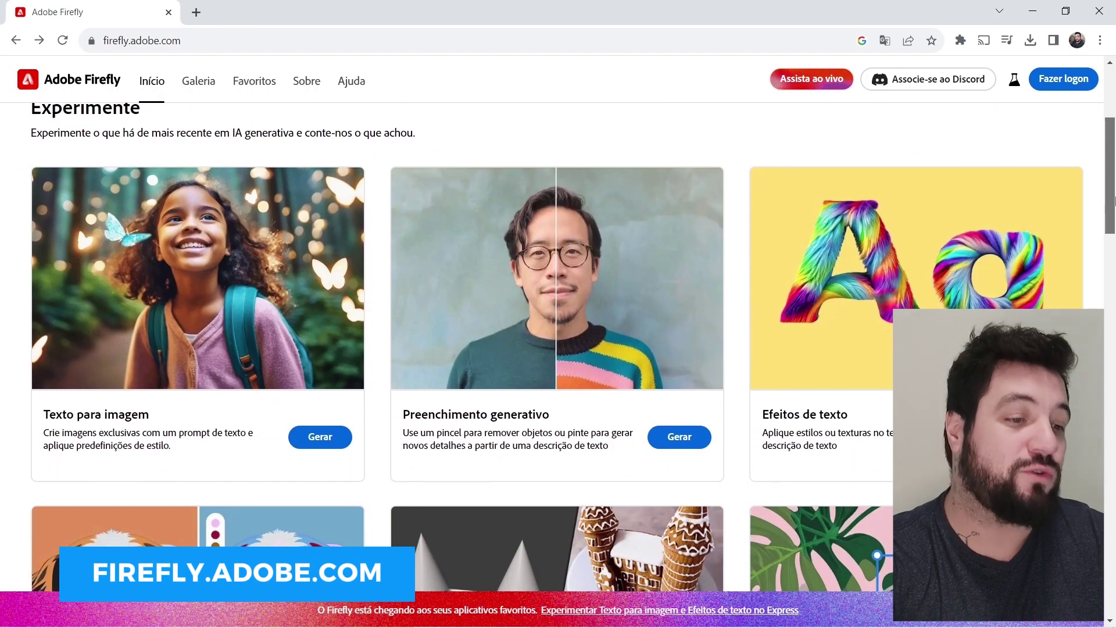
pyautogui.scroll(-4, 1112, 207)
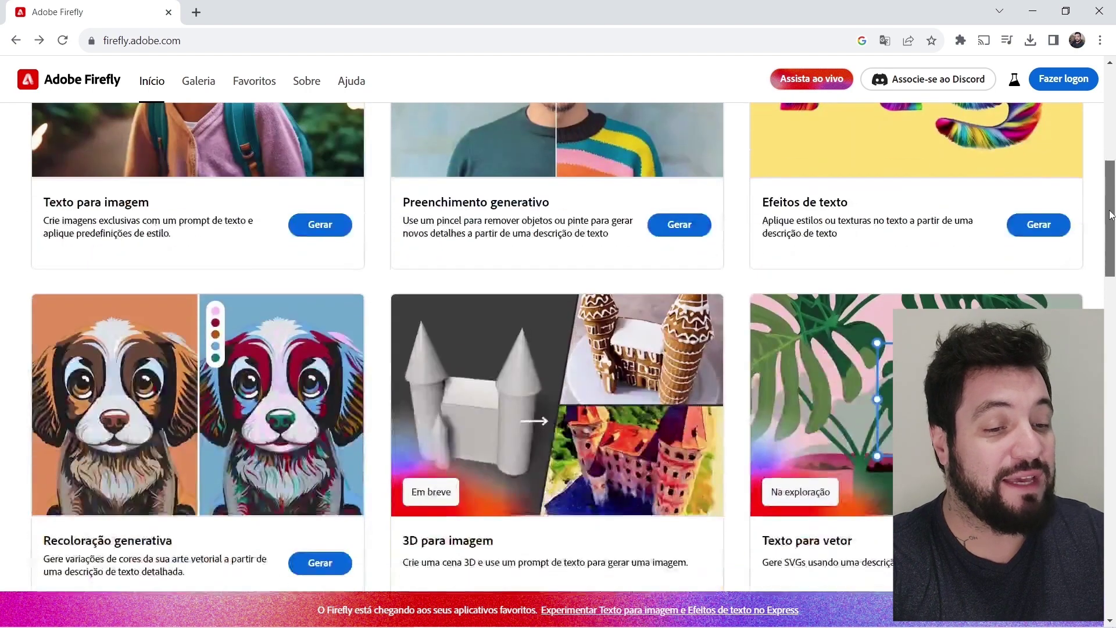
pyautogui.scroll(-3, 1110, 215)
pyautogui.scroll(9, 802, 239)
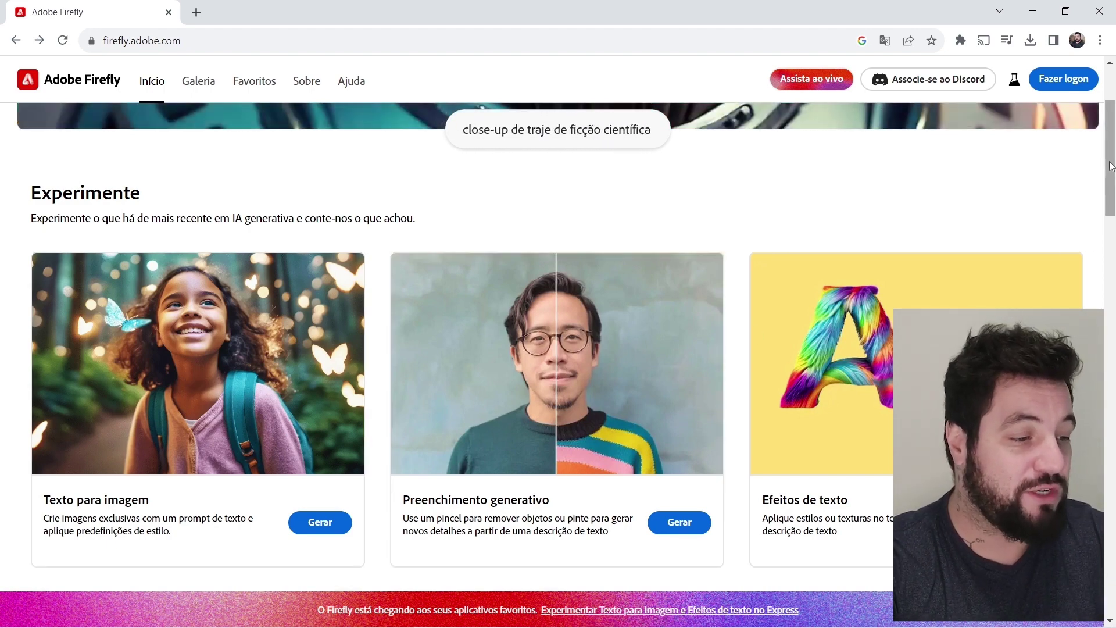
pyautogui.moveTo(1113, 169); pyautogui.dragTo(1113, 264)
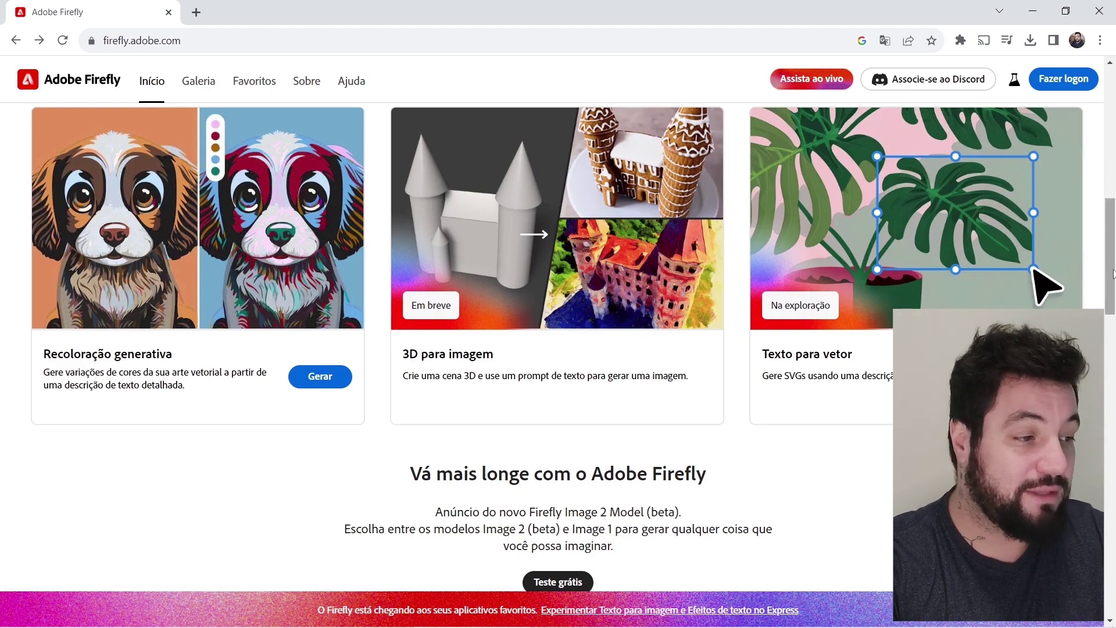
pyautogui.scroll(9, 613, 371)
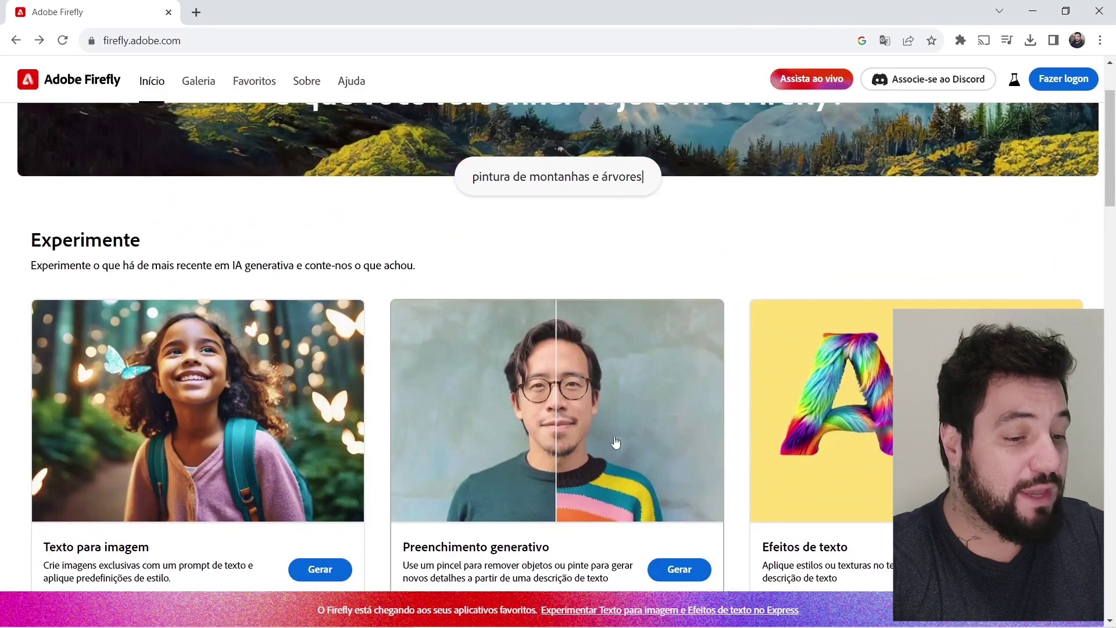
pyautogui.scroll(-1, 613, 371)
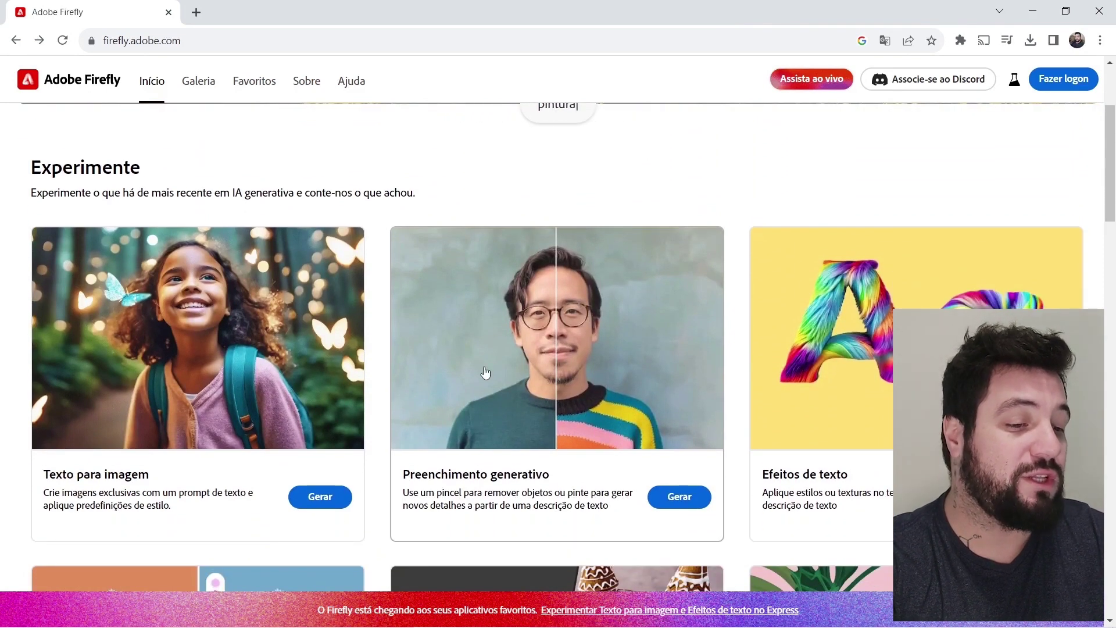
# - Sign in to Adobe Firefly with a Google account
pyautogui.click(1076, 81)
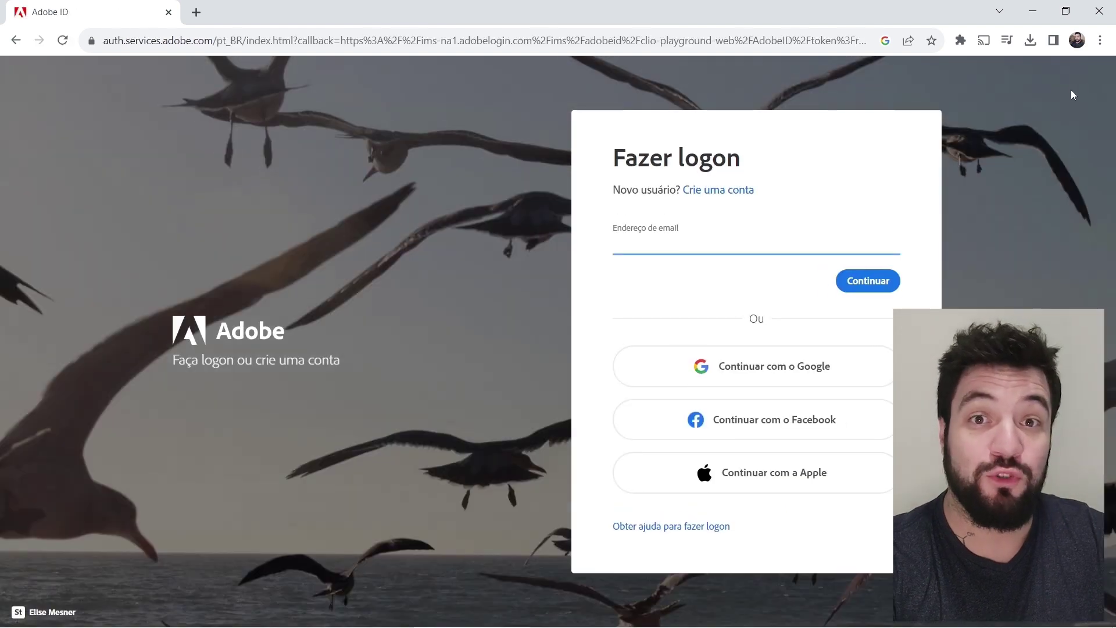
pyautogui.click(783, 368)
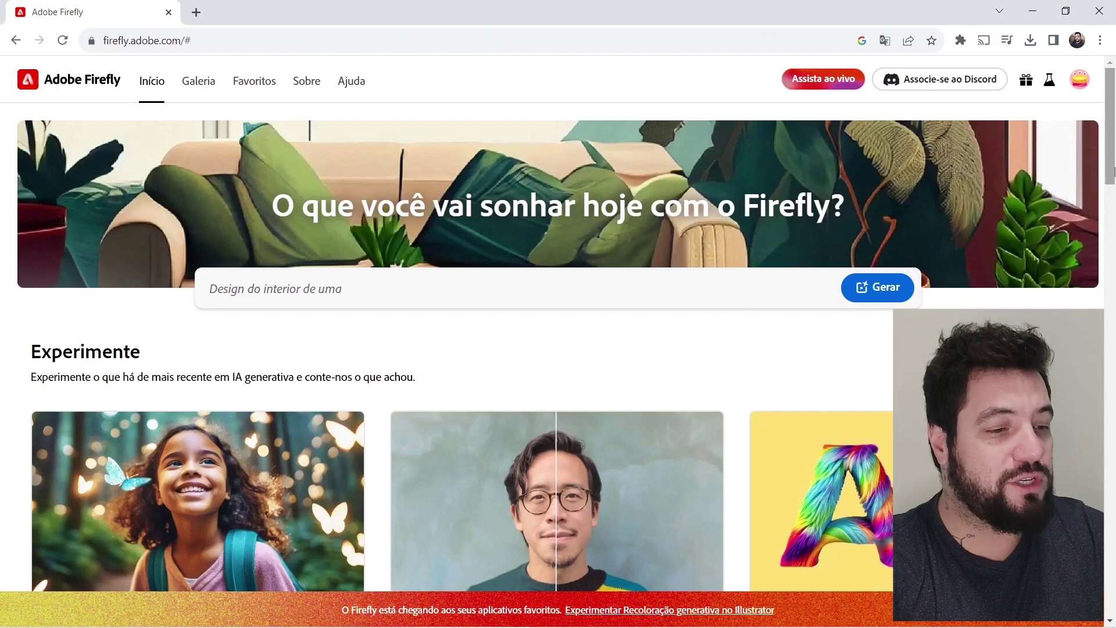
# - Open Preenchimento generativo and upload the image Sem Título-1
pyautogui.scroll(-3, 1112, 210)
pyautogui.click(609, 341)
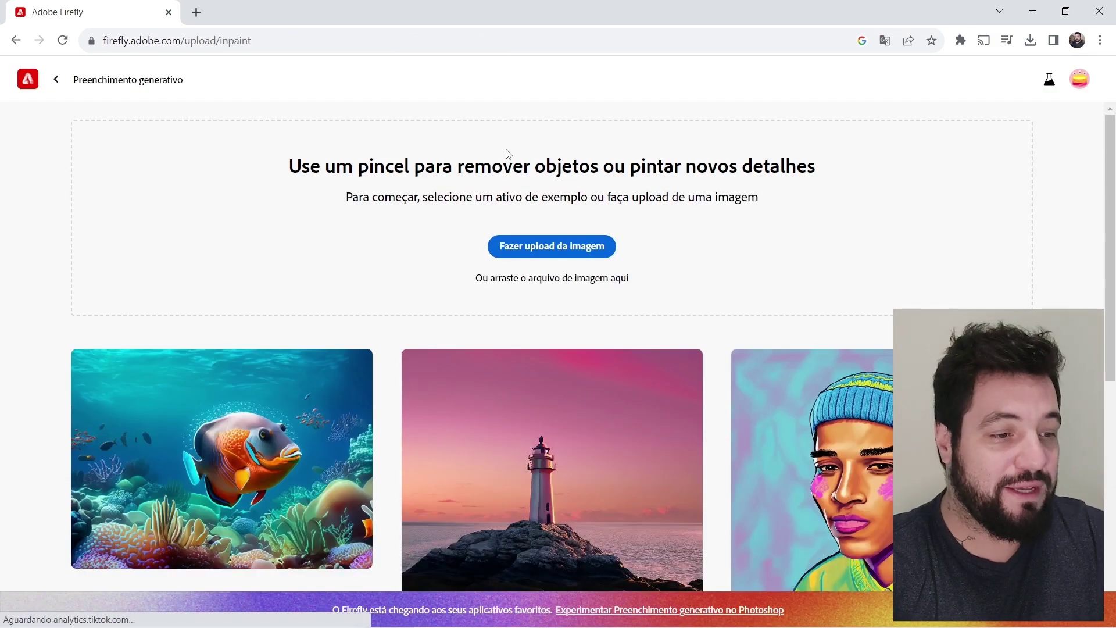
pyautogui.click(587, 249)
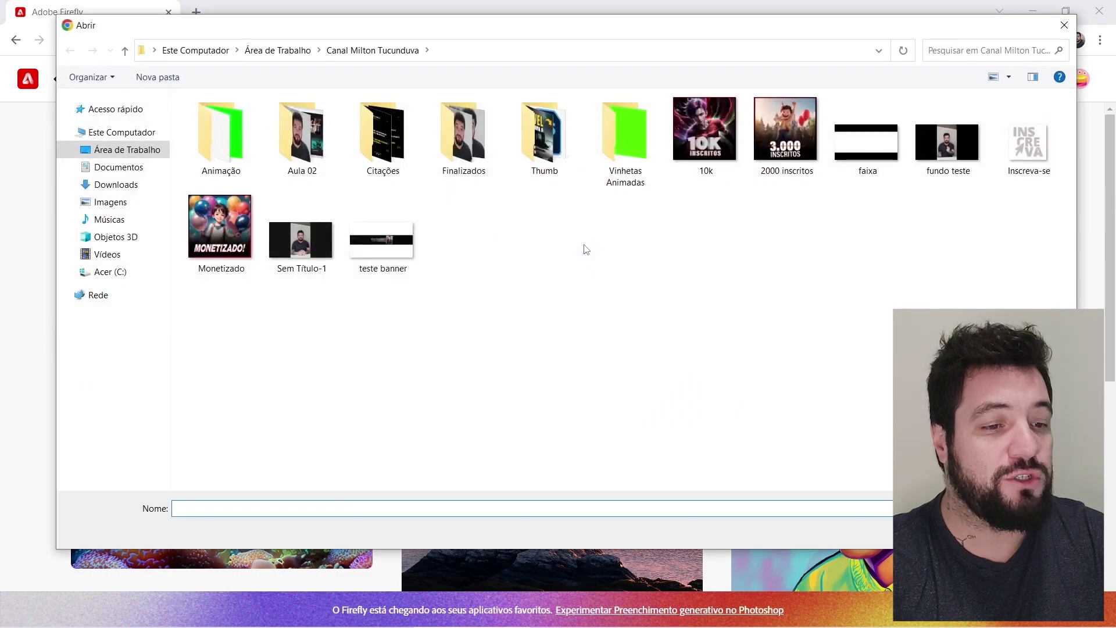
pyautogui.doubleClick(305, 246)
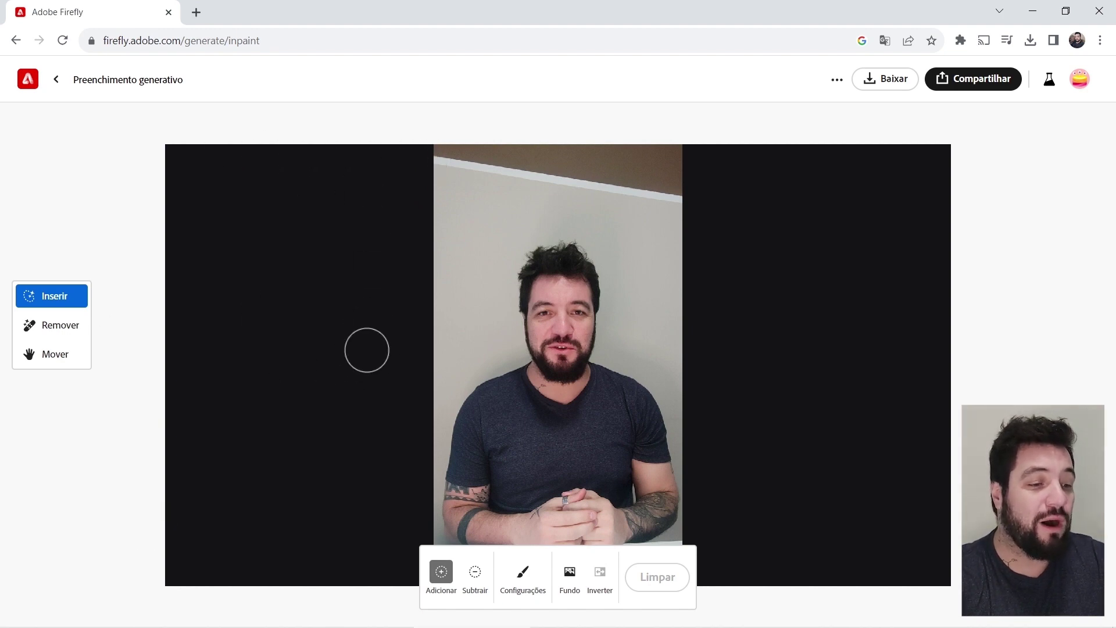
# - Brush over the whole black area left of the man, slightly overlapping the photo, and generate a fill without a description
pyautogui.scroll(-2, 382, 330)
pyautogui.scroll(2, 382, 331)
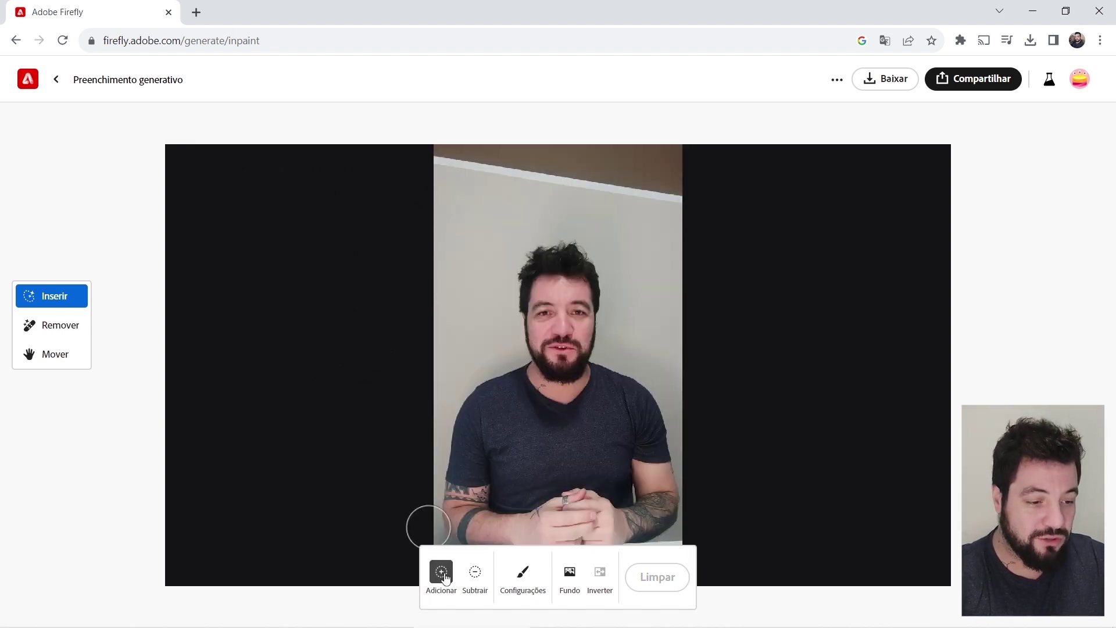
pyautogui.moveTo(428, 122)
pyautogui.mouseDown()
pyautogui.moveTo(416, 192)
pyautogui.moveTo(417, 164)
pyautogui.moveTo(326, 144)
pyautogui.moveTo(135, 144)
pyautogui.moveTo(142, 266)
pyautogui.moveTo(201, 518)
pyautogui.moveTo(170, 356)
pyautogui.mouseUp()
pyautogui.moveTo(167, 402)
pyautogui.mouseDown()
pyautogui.moveTo(230, 599)
pyautogui.moveTo(402, 588)
pyautogui.moveTo(411, 569)
pyautogui.moveTo(330, 561)
pyautogui.moveTo(184, 591)
pyautogui.moveTo(226, 444)
pyautogui.moveTo(202, 282)
pyautogui.moveTo(210, 354)
pyautogui.moveTo(248, 293)
pyautogui.moveTo(219, 212)
pyautogui.mouseUp()
pyautogui.moveTo(241, 268)
pyautogui.mouseDown()
pyautogui.moveTo(278, 249)
pyautogui.moveTo(246, 152)
pyautogui.moveTo(193, 181)
pyautogui.moveTo(252, 539)
pyautogui.moveTo(356, 547)
pyautogui.moveTo(430, 578)
pyautogui.moveTo(415, 507)
pyautogui.moveTo(416, 364)
pyautogui.moveTo(415, 478)
pyautogui.moveTo(381, 549)
pyautogui.moveTo(369, 410)
pyautogui.moveTo(394, 358)
pyautogui.moveTo(394, 465)
pyautogui.moveTo(434, 233)
pyautogui.moveTo(413, 287)
pyautogui.moveTo(366, 209)
pyautogui.moveTo(382, 183)
pyautogui.moveTo(406, 224)
pyautogui.moveTo(348, 212)
pyautogui.moveTo(314, 156)
pyautogui.moveTo(285, 205)
pyautogui.moveTo(262, 368)
pyautogui.moveTo(270, 468)
pyautogui.moveTo(297, 424)
pyautogui.moveTo(332, 491)
pyautogui.moveTo(357, 453)
pyautogui.moveTo(368, 285)
pyautogui.moveTo(356, 253)
pyautogui.moveTo(332, 241)
pyautogui.moveTo(324, 199)
pyautogui.moveTo(236, 333)
pyautogui.moveTo(286, 336)
pyautogui.moveTo(287, 278)
pyautogui.moveTo(302, 309)
pyautogui.moveTo(334, 331)
pyautogui.moveTo(336, 244)
pyautogui.moveTo(326, 278)
pyautogui.moveTo(346, 302)
pyautogui.mouseUp()
pyautogui.moveTo(354, 389); pyautogui.dragTo(357, 340)
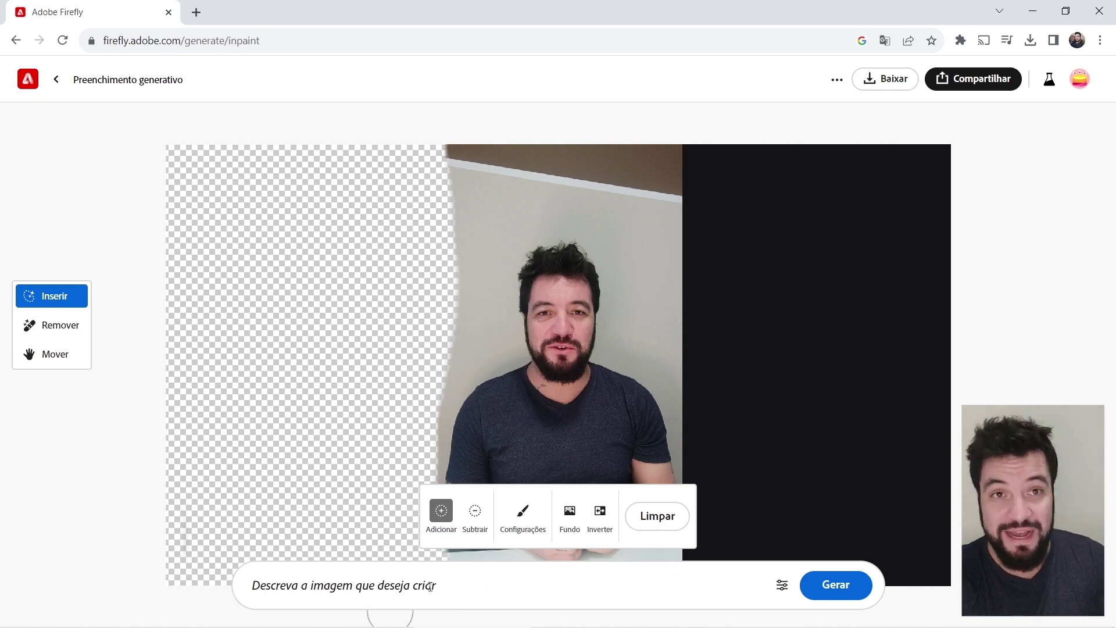
pyautogui.click(845, 592)
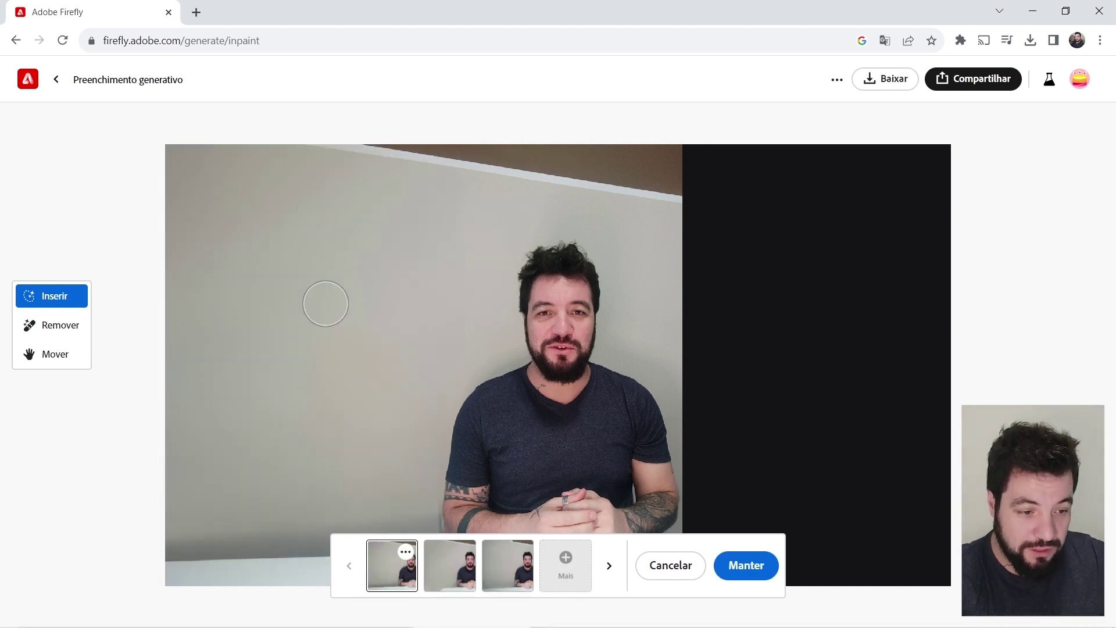
# - Compare the three generated variations of the extended wall and table, and keep the first one
pyautogui.click(471, 567)
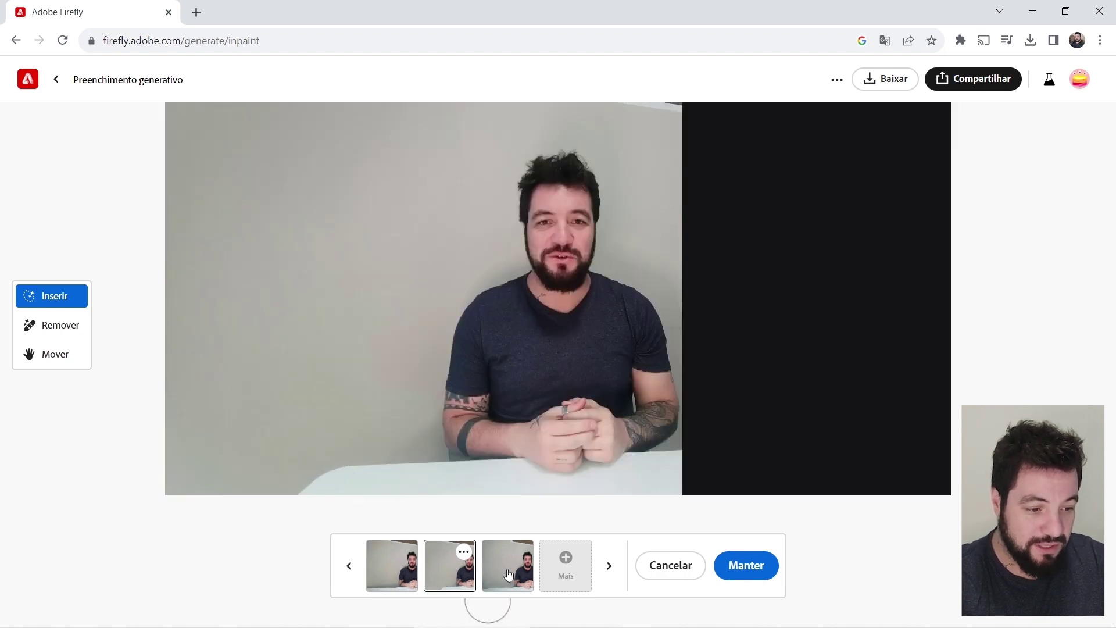
pyautogui.click(508, 575)
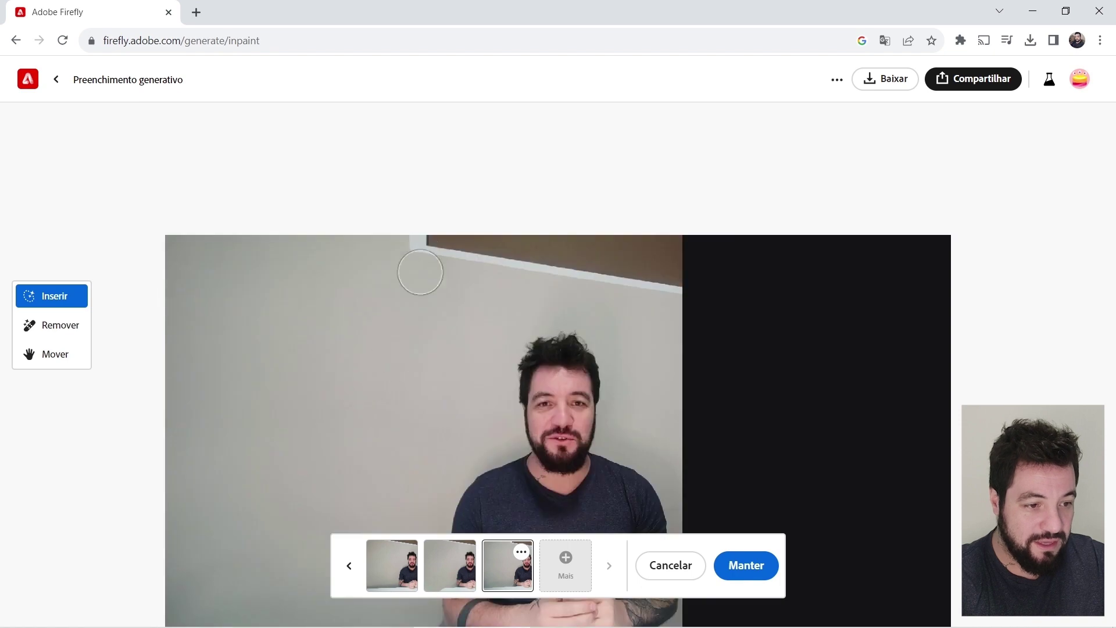
pyautogui.click(383, 560)
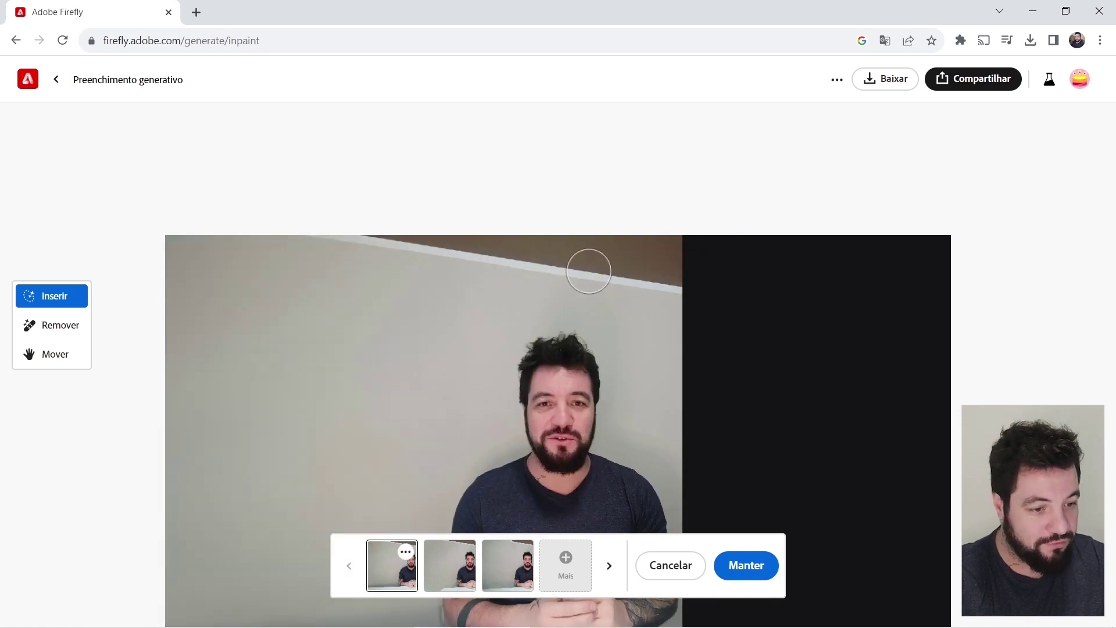
pyautogui.scroll(-5, 288, 418)
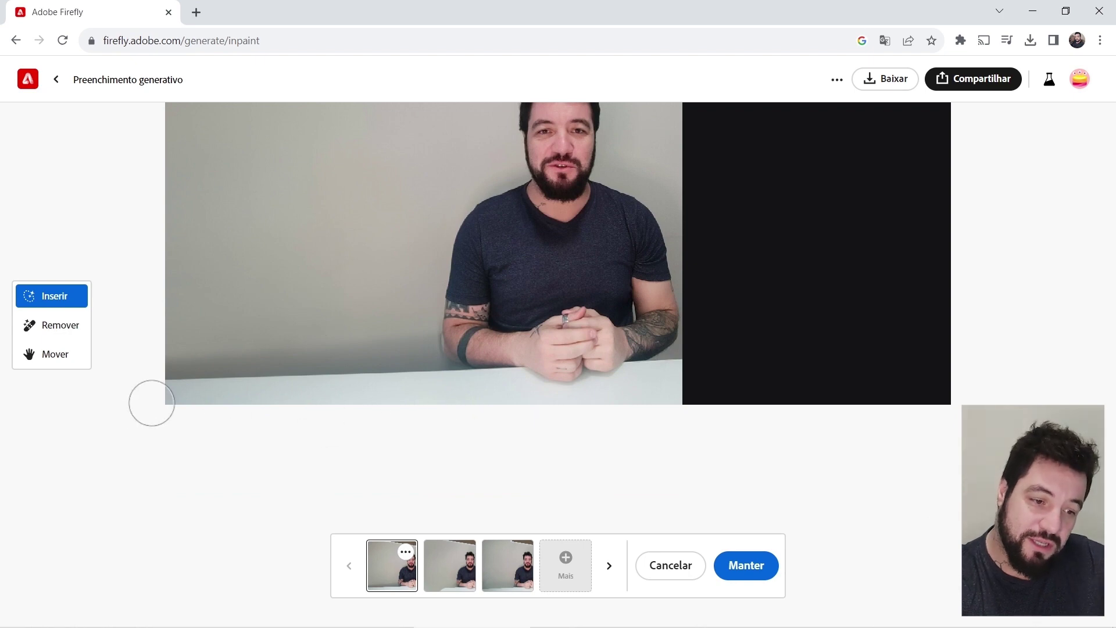
pyautogui.scroll(2, 276, 423)
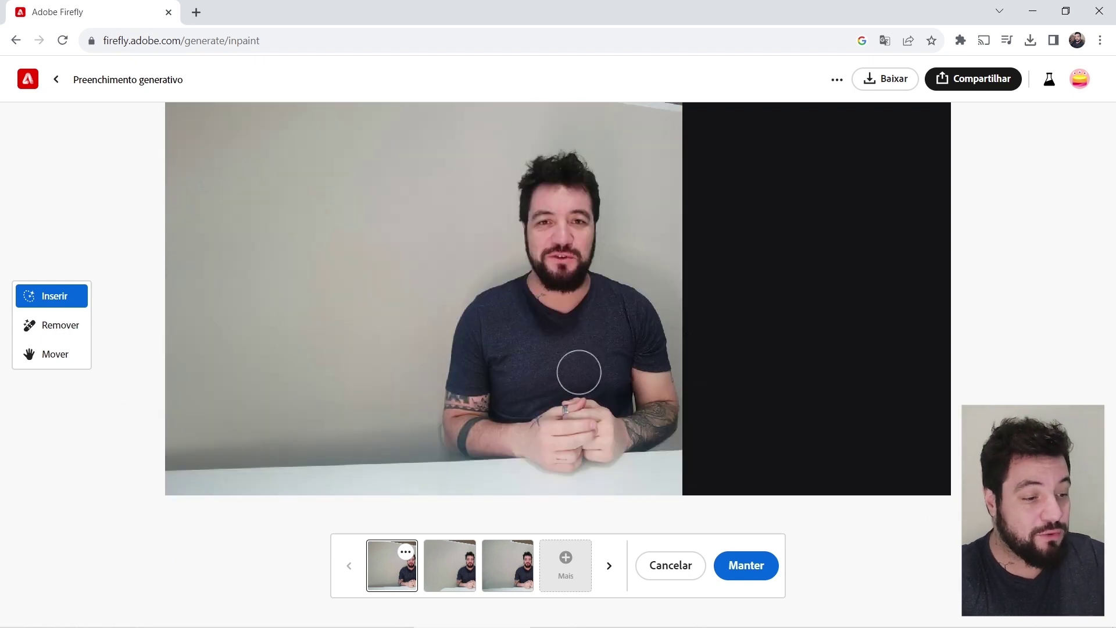
pyautogui.click(747, 573)
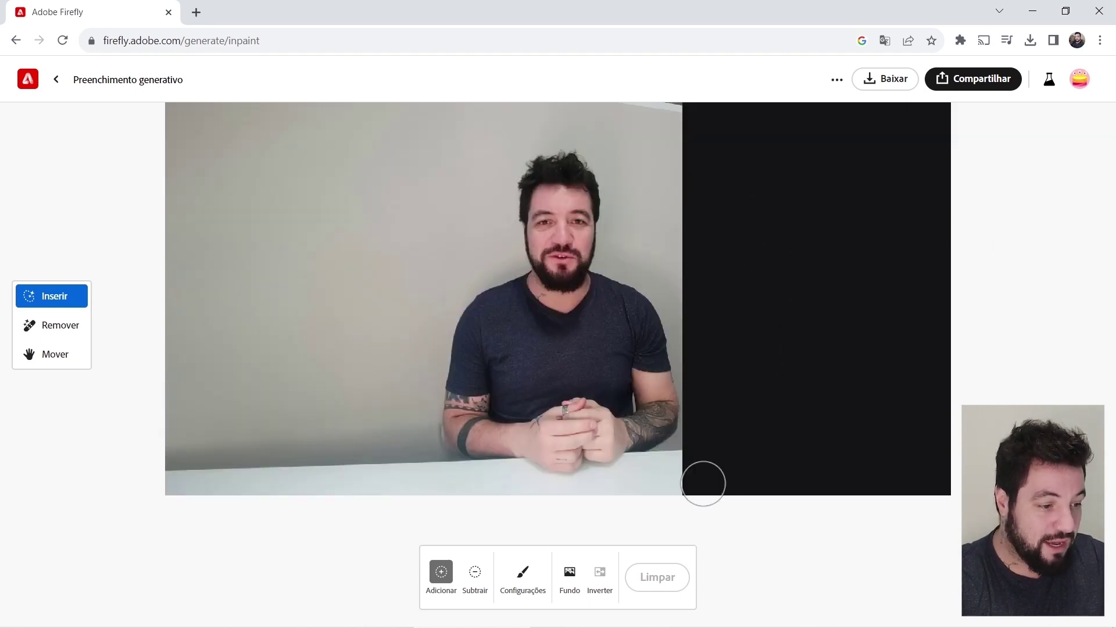
# - Fill the whole black area right of the man without a description, compare the three variations, and keep the first one
pyautogui.moveTo(704, 483)
pyautogui.mouseDown()
pyautogui.moveTo(699, 341)
pyautogui.moveTo(706, 428)
pyautogui.moveTo(709, 367)
pyautogui.moveTo(701, 464)
pyautogui.moveTo(719, 512)
pyautogui.moveTo(827, 486)
pyautogui.moveTo(820, 471)
pyautogui.moveTo(733, 492)
pyautogui.moveTo(753, 316)
pyautogui.moveTo(764, 457)
pyautogui.moveTo(787, 504)
pyautogui.moveTo(812, 509)
pyautogui.moveTo(827, 462)
pyautogui.moveTo(866, 467)
pyautogui.moveTo(893, 519)
pyautogui.moveTo(946, 210)
pyautogui.moveTo(973, 244)
pyautogui.moveTo(944, 270)
pyautogui.moveTo(934, 101)
pyautogui.moveTo(717, 91)
pyautogui.moveTo(701, 108)
pyautogui.moveTo(692, 300)
pyautogui.moveTo(717, 358)
pyautogui.moveTo(728, 210)
pyautogui.moveTo(713, 92)
pyautogui.moveTo(719, 109)
pyautogui.moveTo(852, 101)
pyautogui.moveTo(906, 135)
pyautogui.moveTo(906, 204)
pyautogui.moveTo(787, 171)
pyautogui.mouseUp()
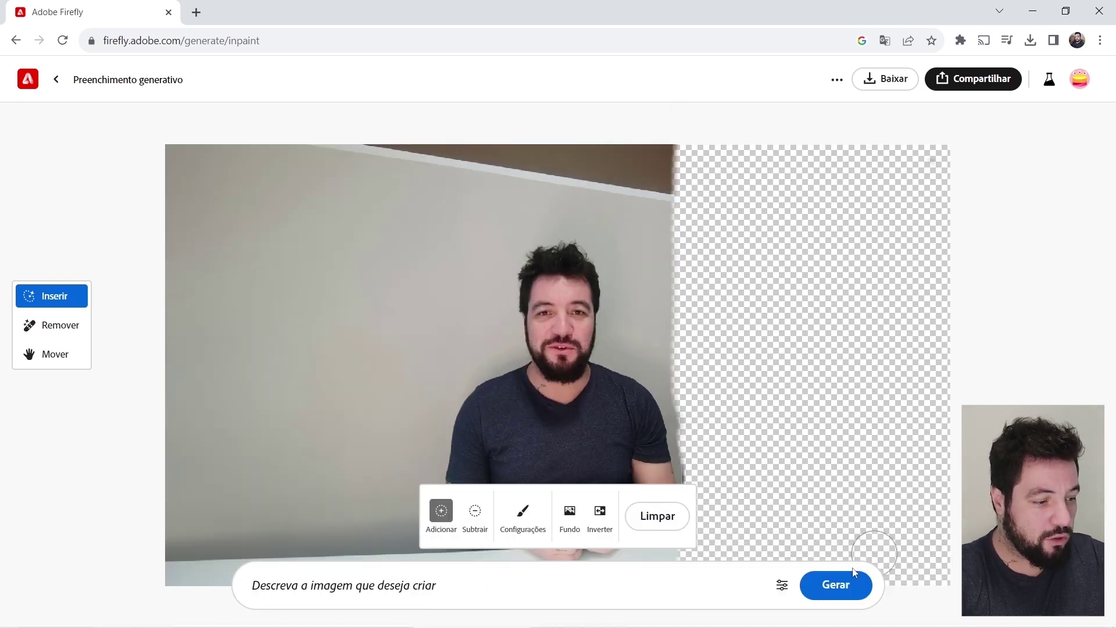
pyautogui.click(835, 585)
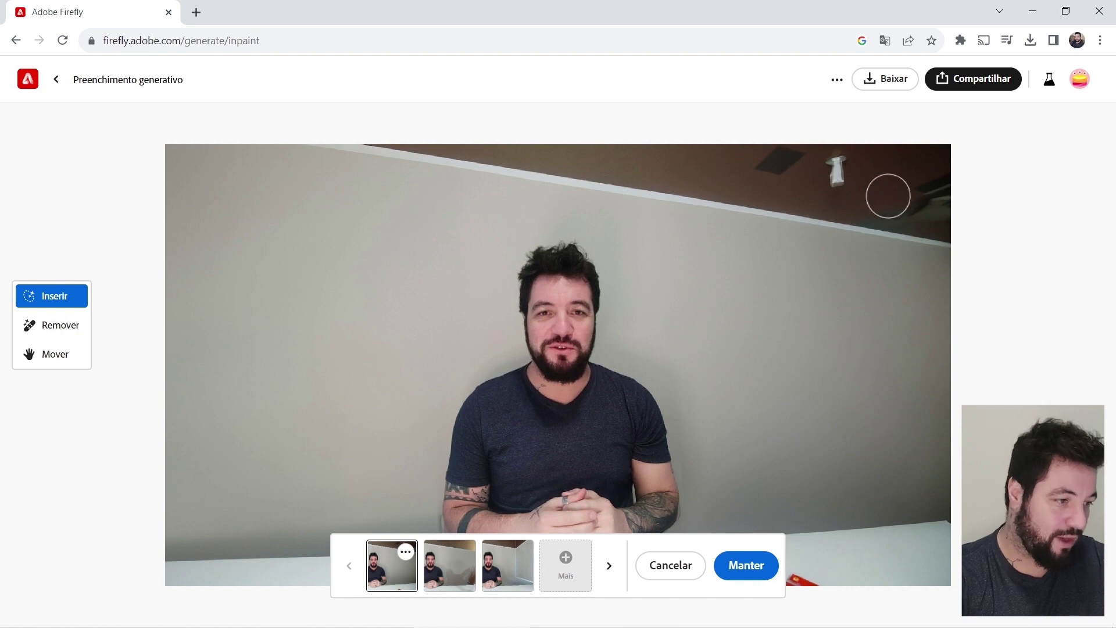
pyautogui.click(441, 563)
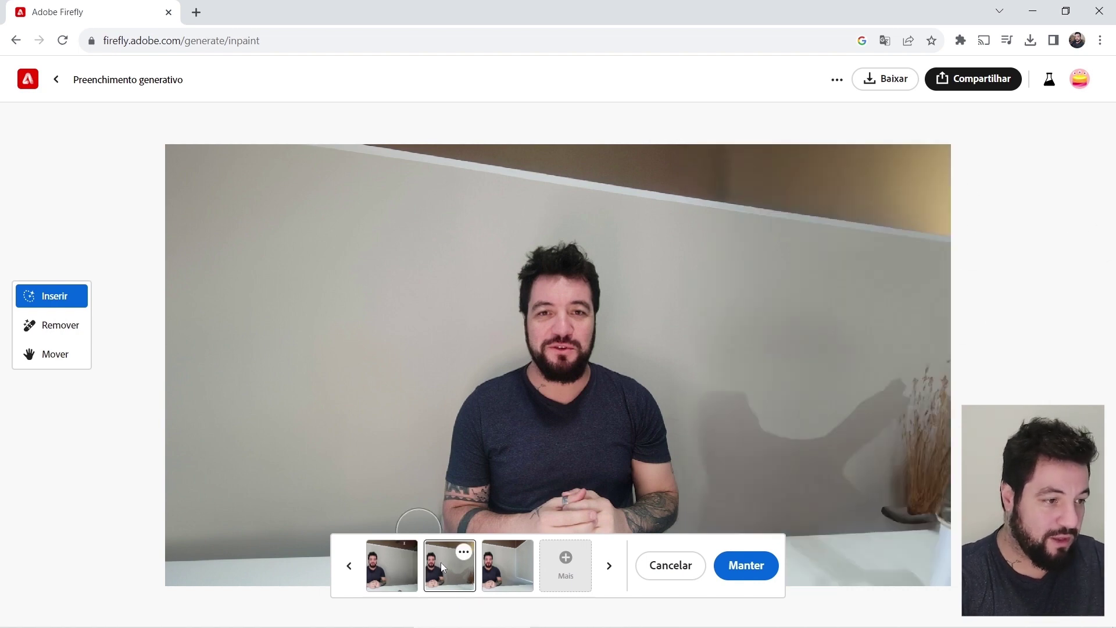
pyautogui.click(500, 569)
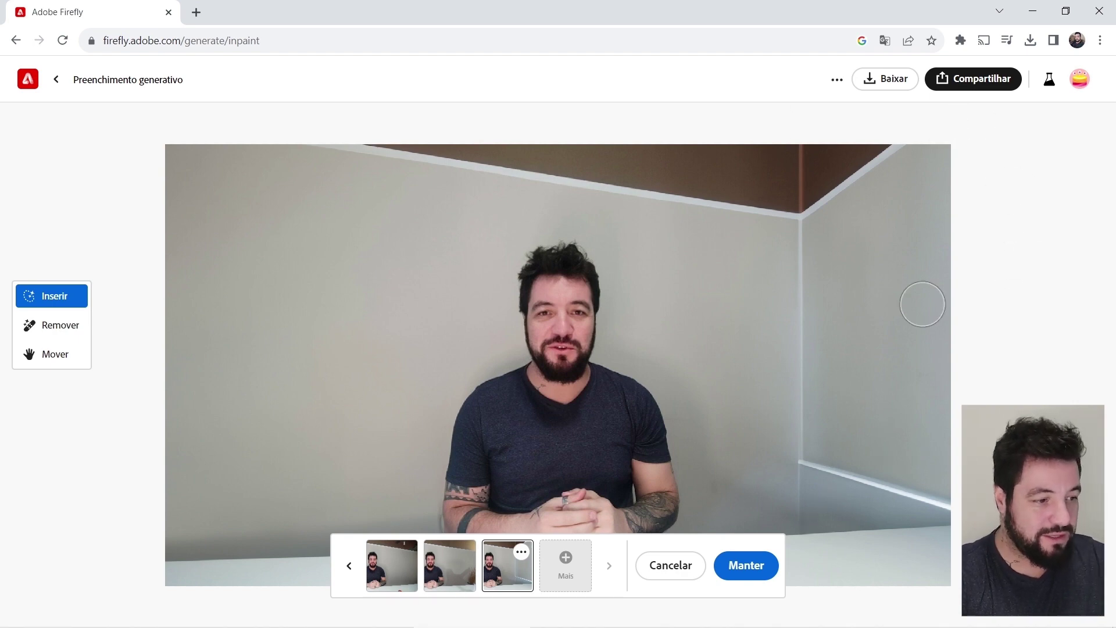
pyautogui.click(386, 573)
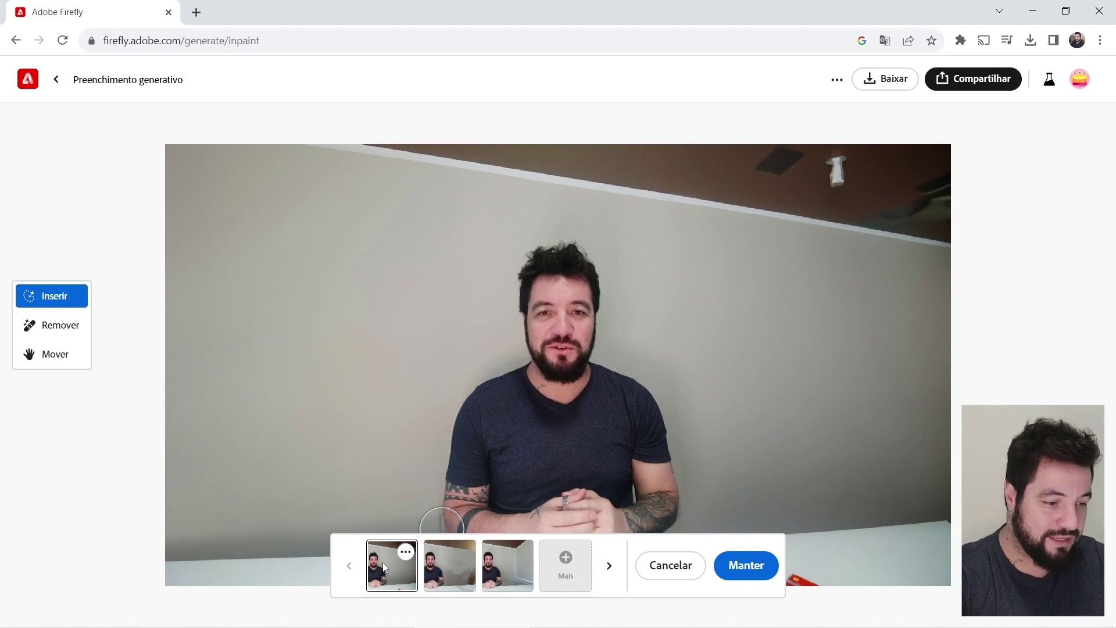
pyautogui.click(747, 565)
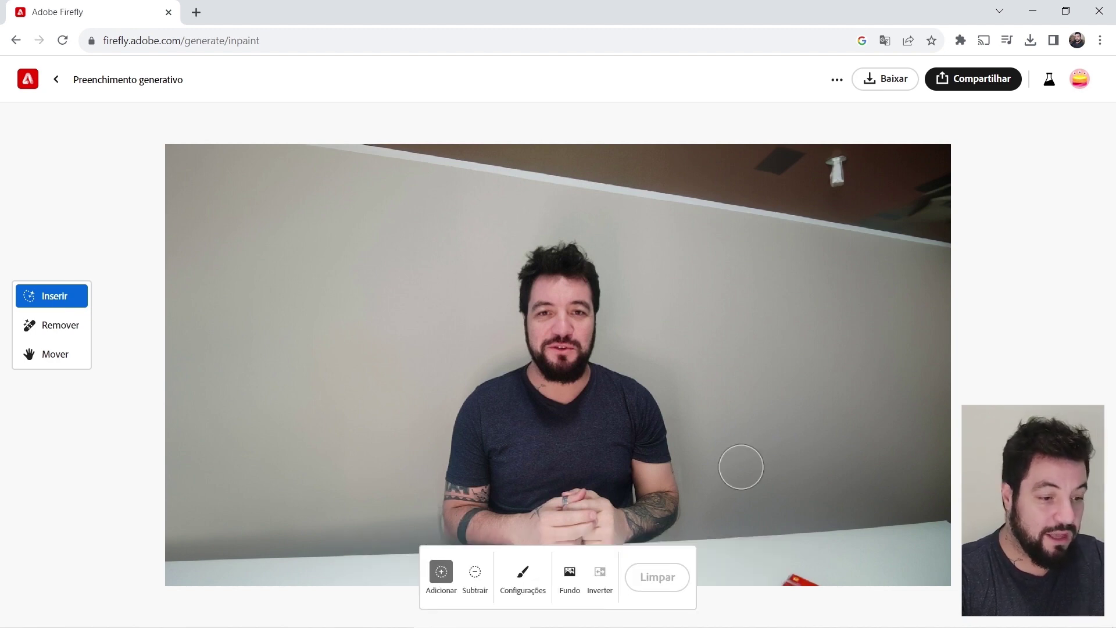
# - Remove the objects on the ceiling, keeping the first variation, and remove the red object at the front edge of the table
pyautogui.click(54, 329)
pyautogui.moveTo(790, 159)
pyautogui.mouseDown()
pyautogui.moveTo(907, 203)
pyautogui.moveTo(942, 174)
pyautogui.moveTo(846, 161)
pyautogui.mouseUp()
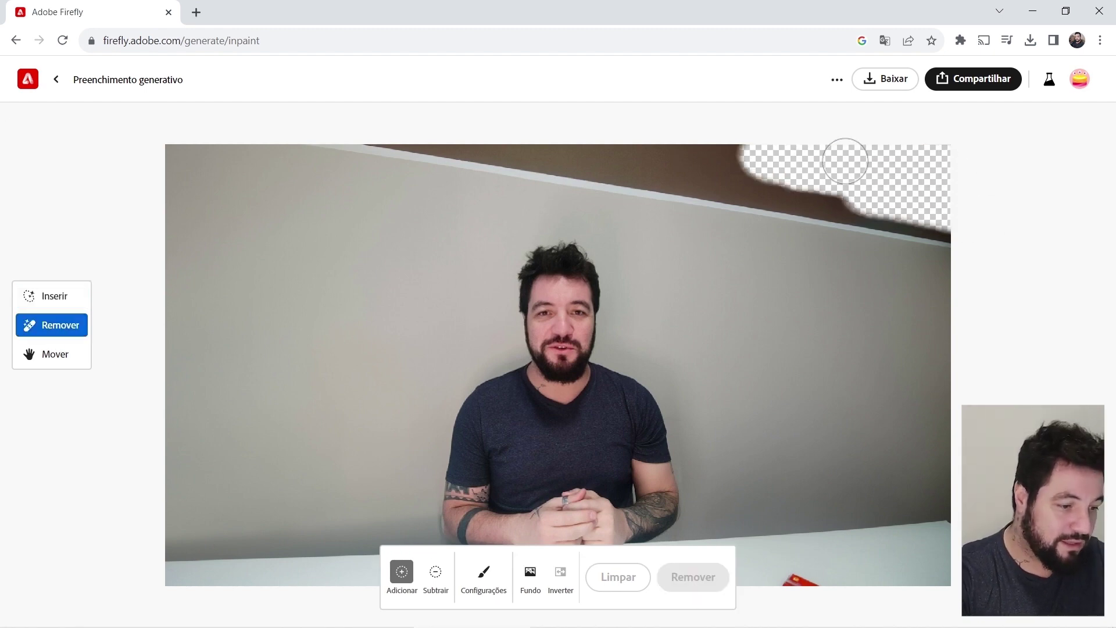
pyautogui.click(693, 577)
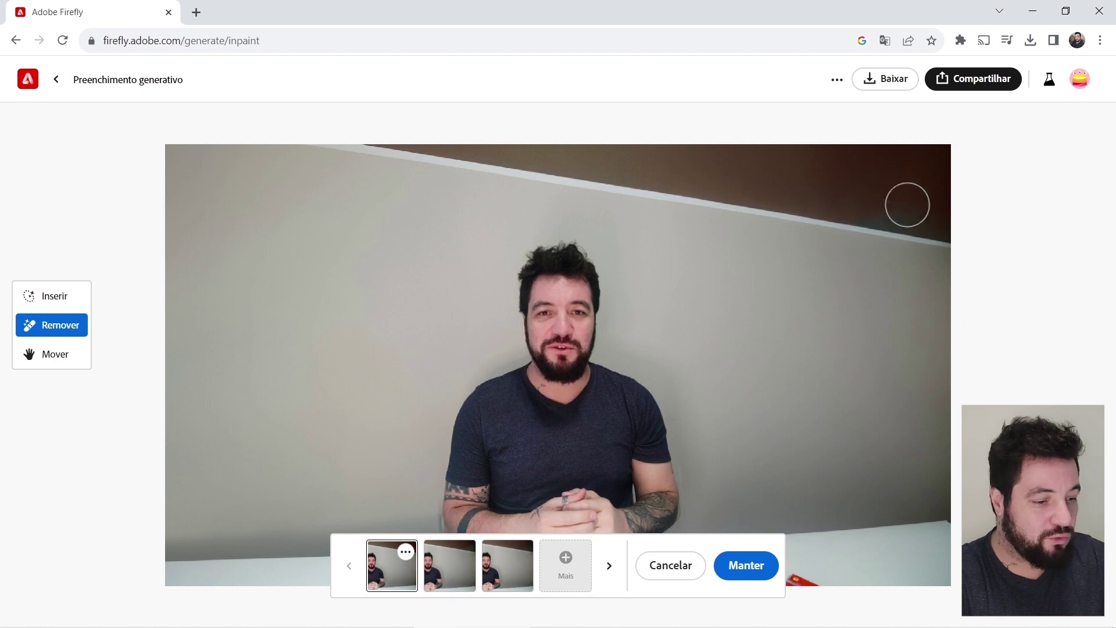
pyautogui.scroll(-5, 866, 381)
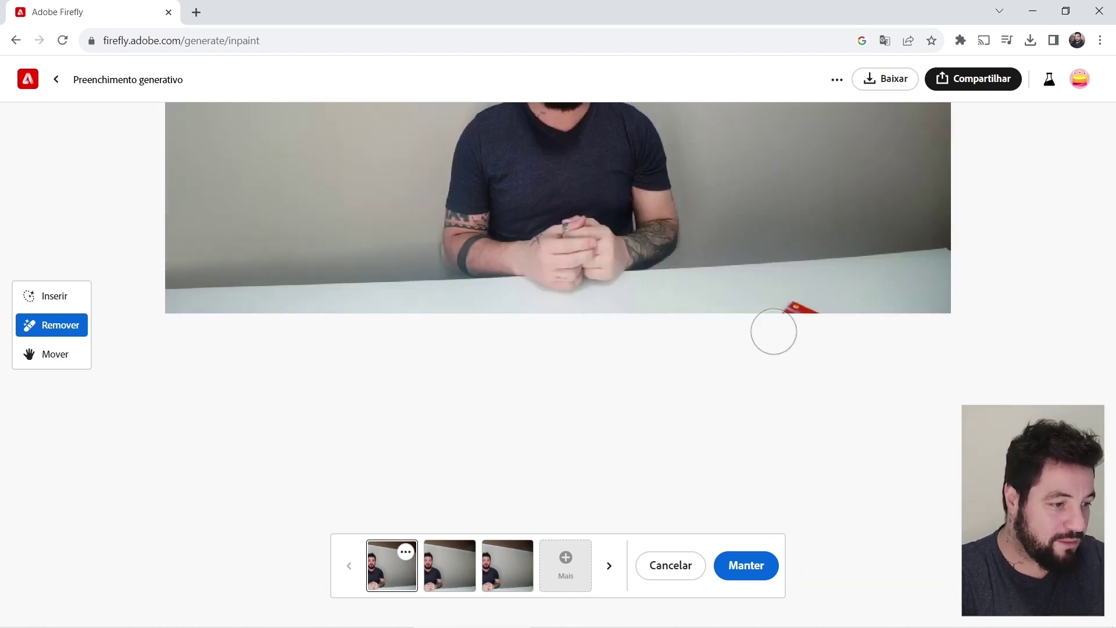
pyautogui.click(746, 566)
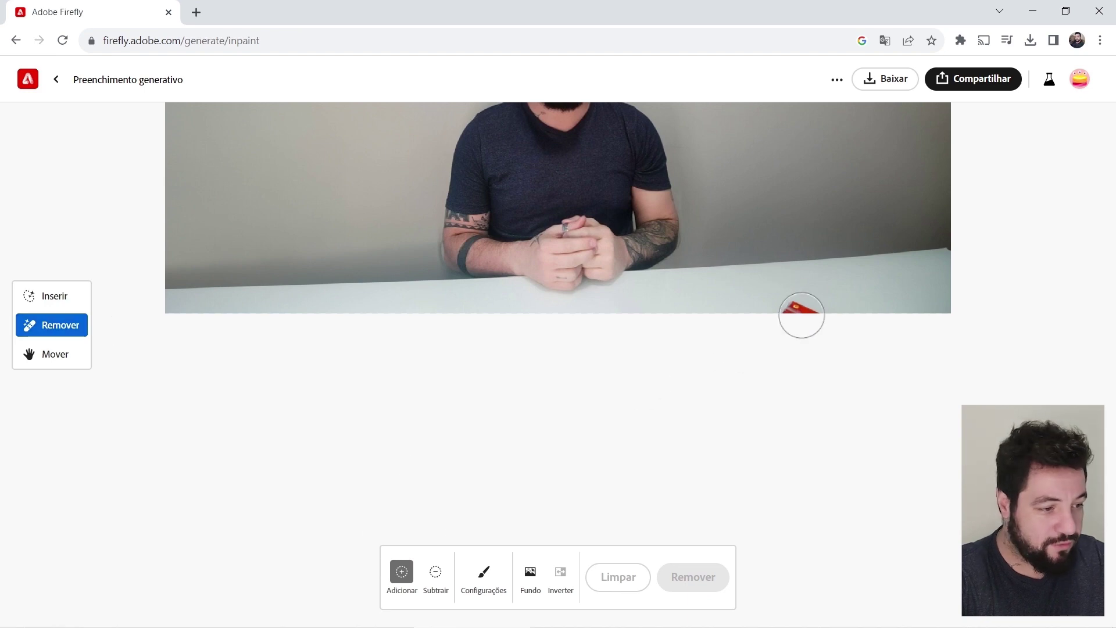
pyautogui.moveTo(800, 316)
pyautogui.mouseDown()
pyautogui.moveTo(793, 302)
pyautogui.moveTo(829, 317)
pyautogui.mouseUp()
pyautogui.click(698, 577)
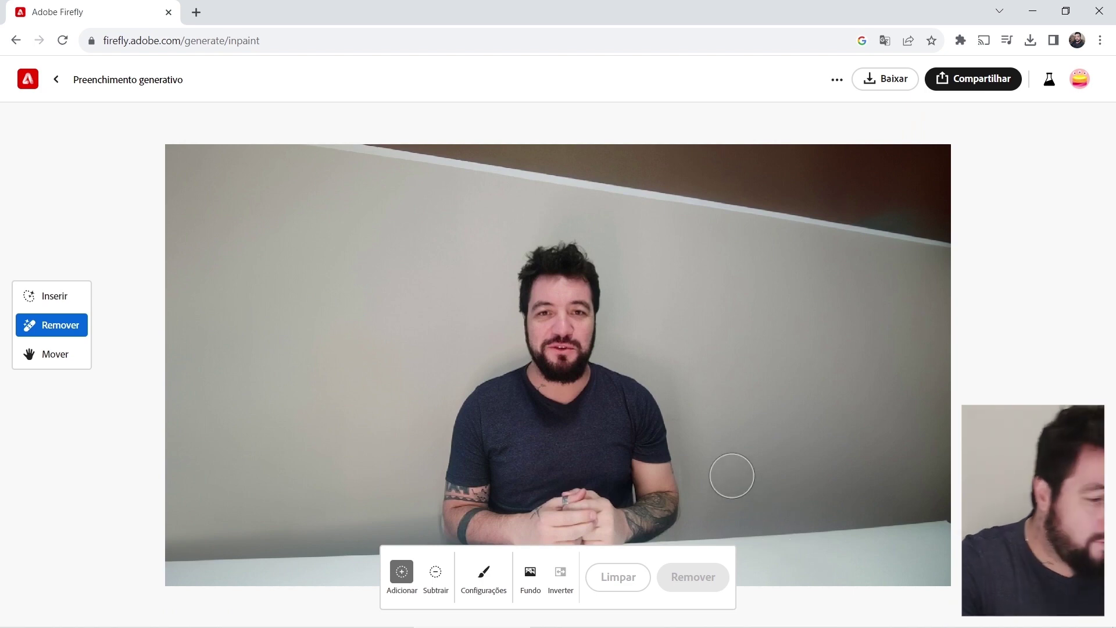
# - Brush a tall rectangular area at the right end of the wall and generate an insertion there with the description "janela"
pyautogui.click(64, 297)
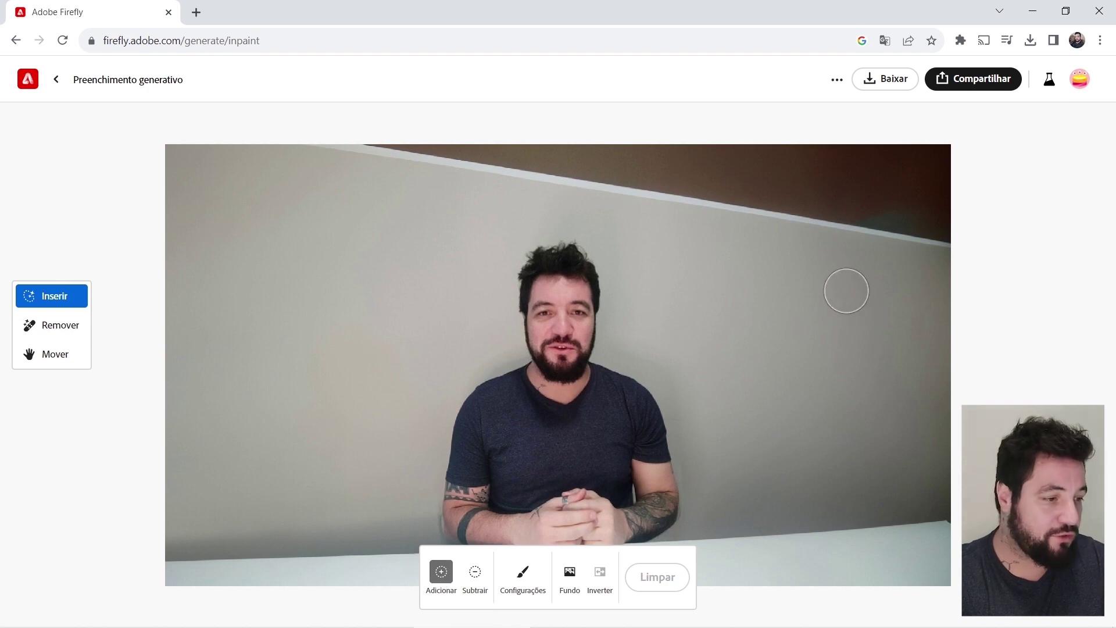
pyautogui.moveTo(856, 285)
pyautogui.mouseDown()
pyautogui.moveTo(858, 459)
pyautogui.moveTo(881, 467)
pyautogui.moveTo(893, 444)
pyautogui.moveTo(964, 434)
pyautogui.moveTo(950, 410)
pyautogui.moveTo(867, 388)
pyautogui.moveTo(948, 334)
pyautogui.moveTo(925, 318)
pyautogui.moveTo(896, 351)
pyautogui.moveTo(895, 332)
pyautogui.moveTo(891, 353)
pyautogui.moveTo(927, 368)
pyautogui.mouseUp()
pyautogui.click(436, 596)
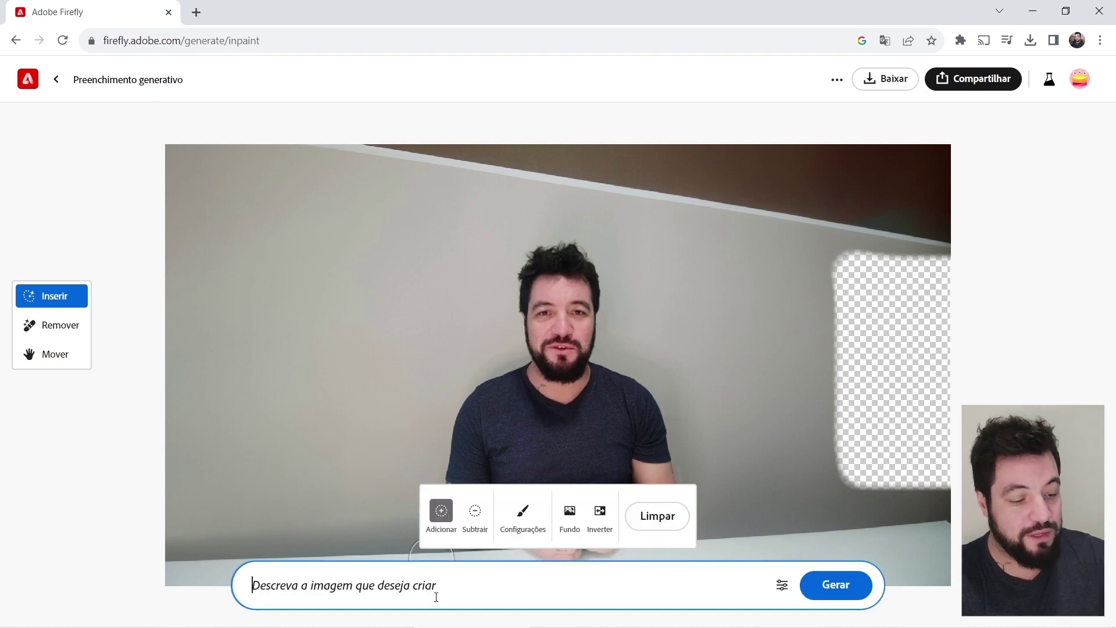
pyautogui.write('janela')
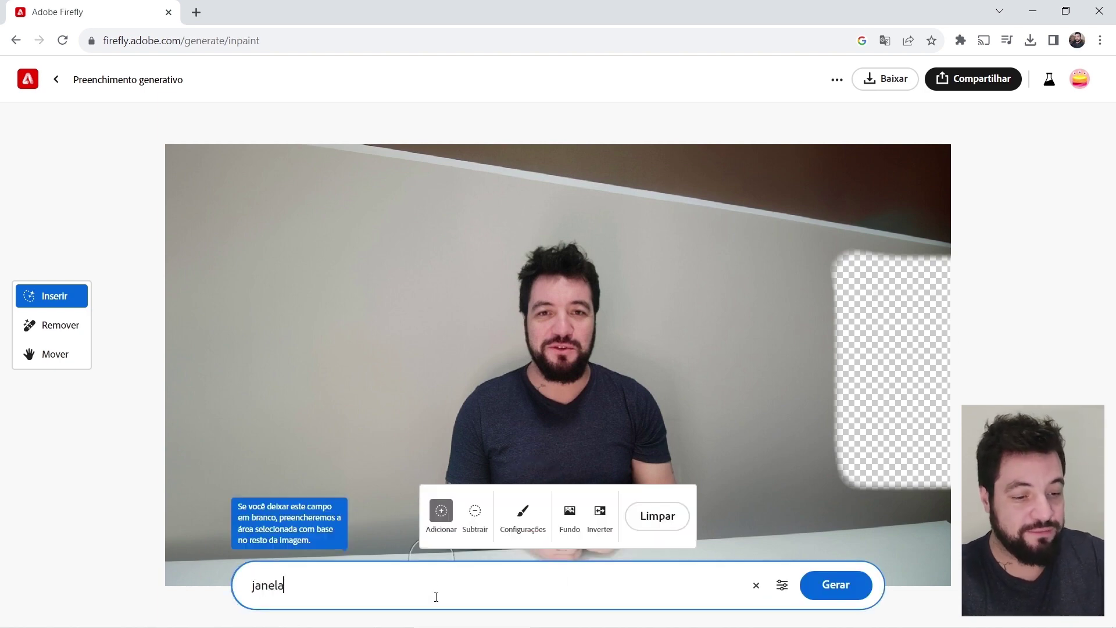
pyautogui.click(837, 590)
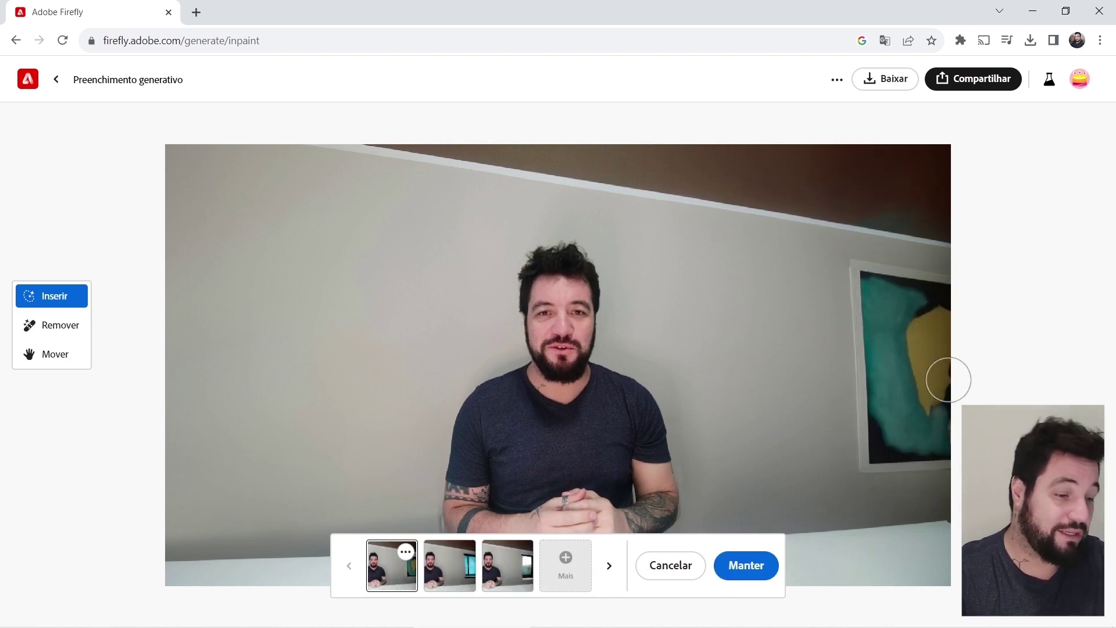
# - Compare the three variations generated on the right wall and keep the first one, with the framed teal and yellow picture
pyautogui.click(441, 573)
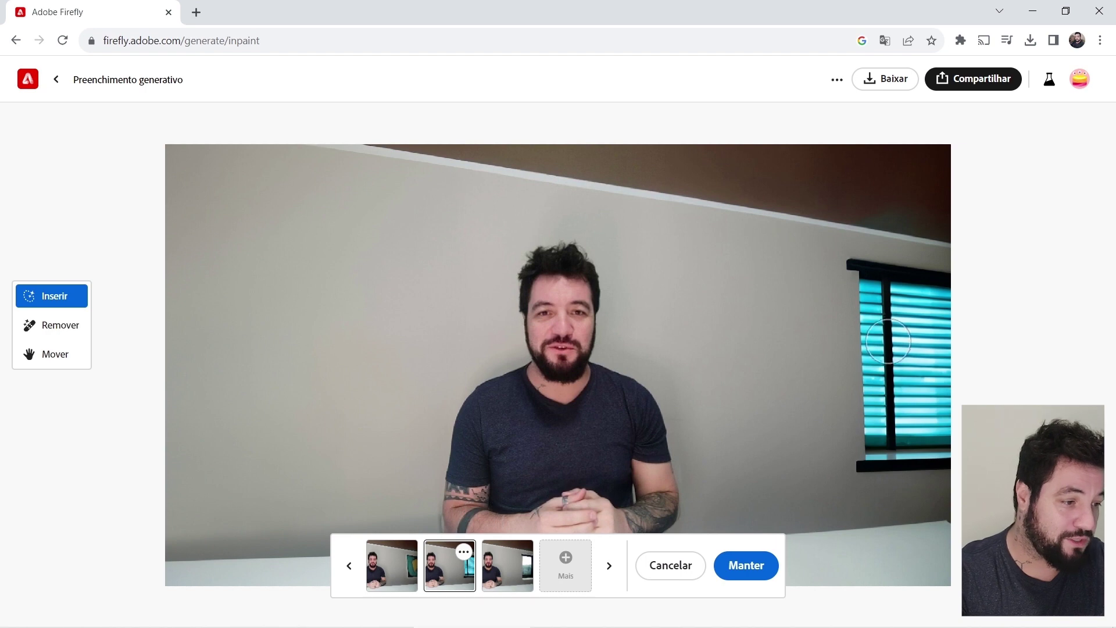
pyautogui.click(503, 576)
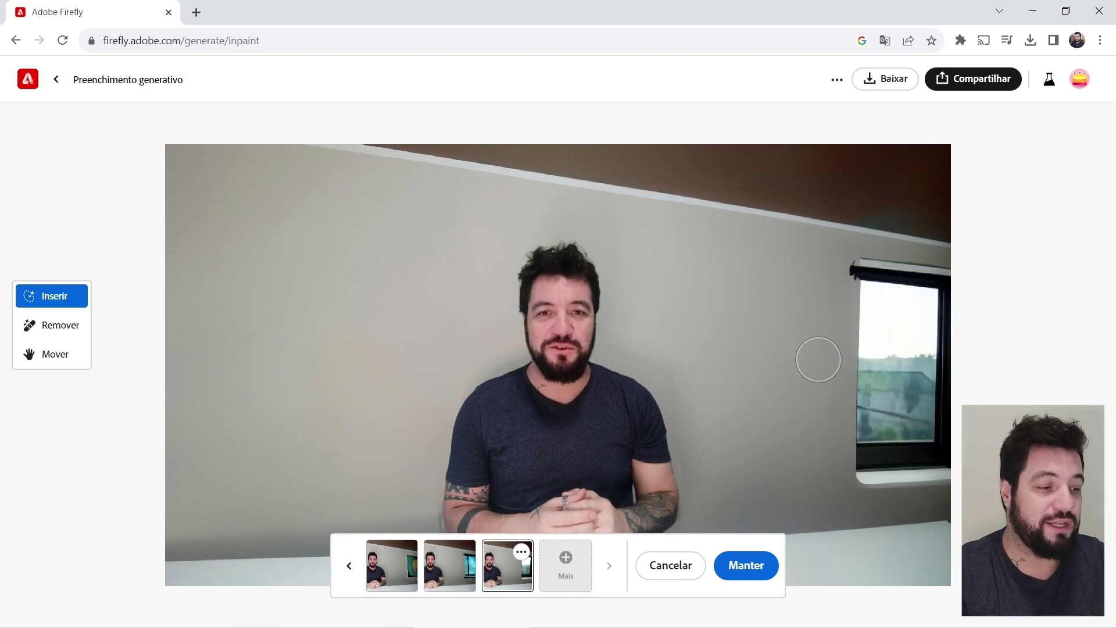
pyautogui.click(391, 577)
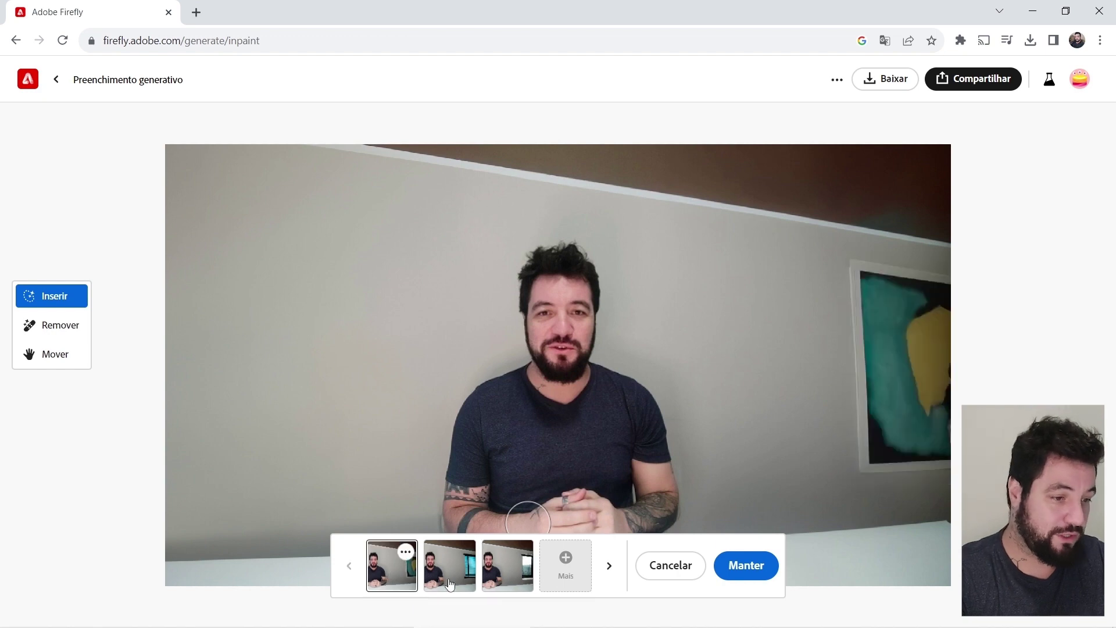
pyautogui.click(450, 583)
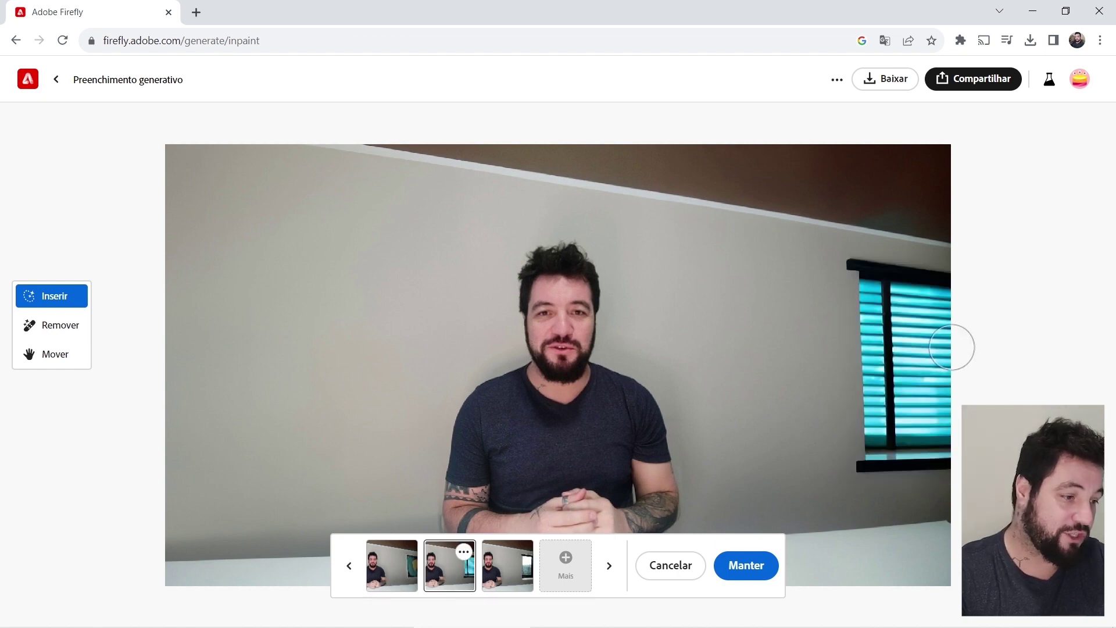
pyautogui.click(398, 582)
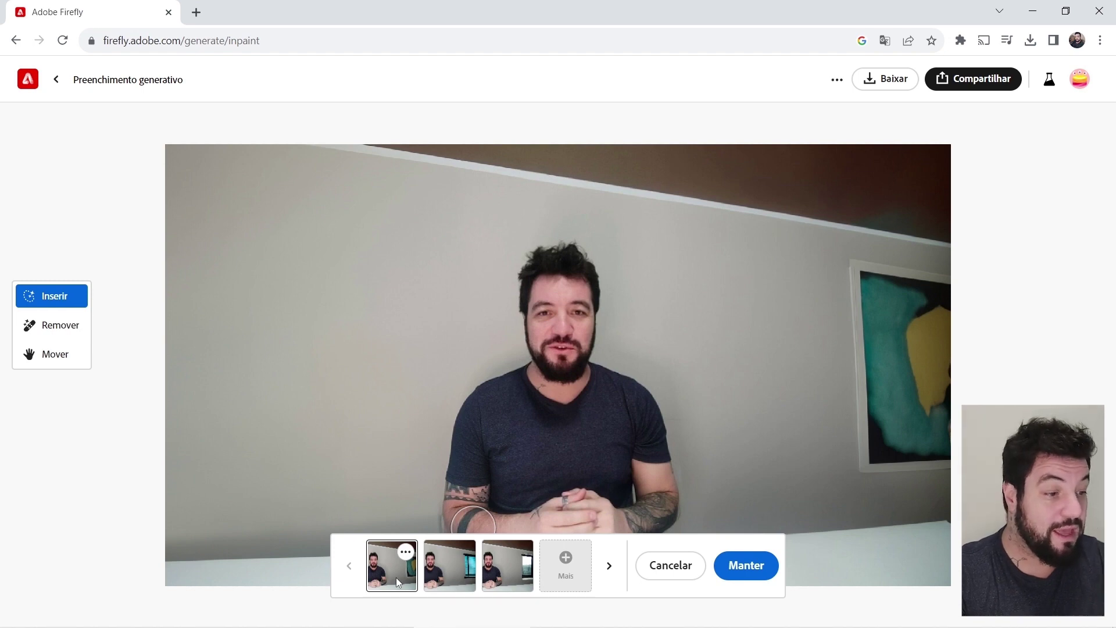
pyautogui.click(747, 567)
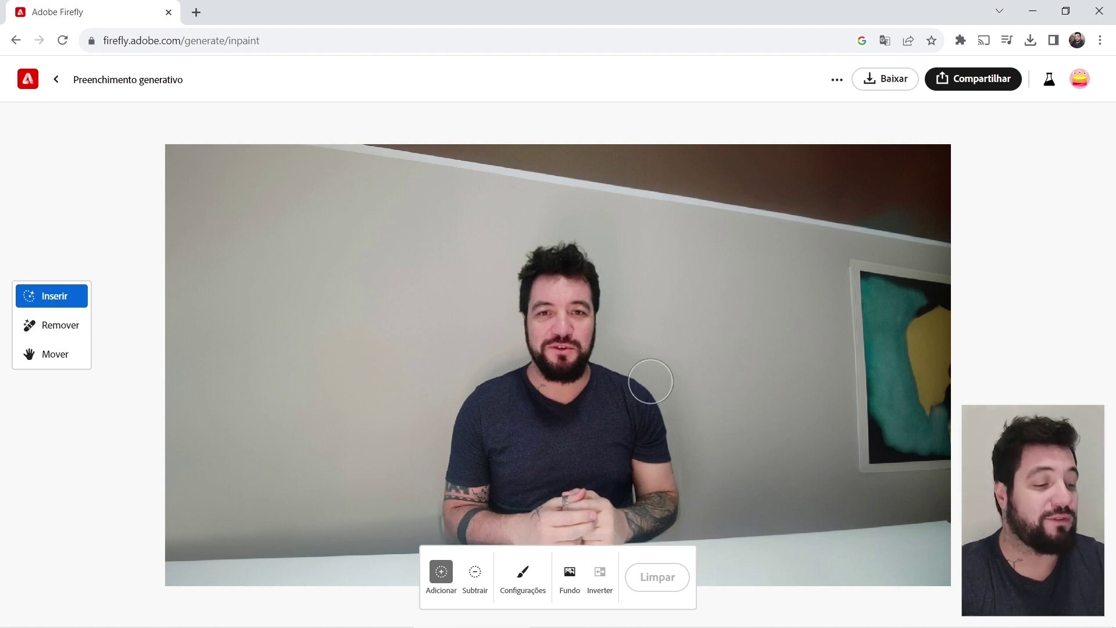
# - Brush a strip along the table's front edge, right of the man, and generate books there with a description starting with "livros"
pyautogui.scroll(-2, 651, 381)
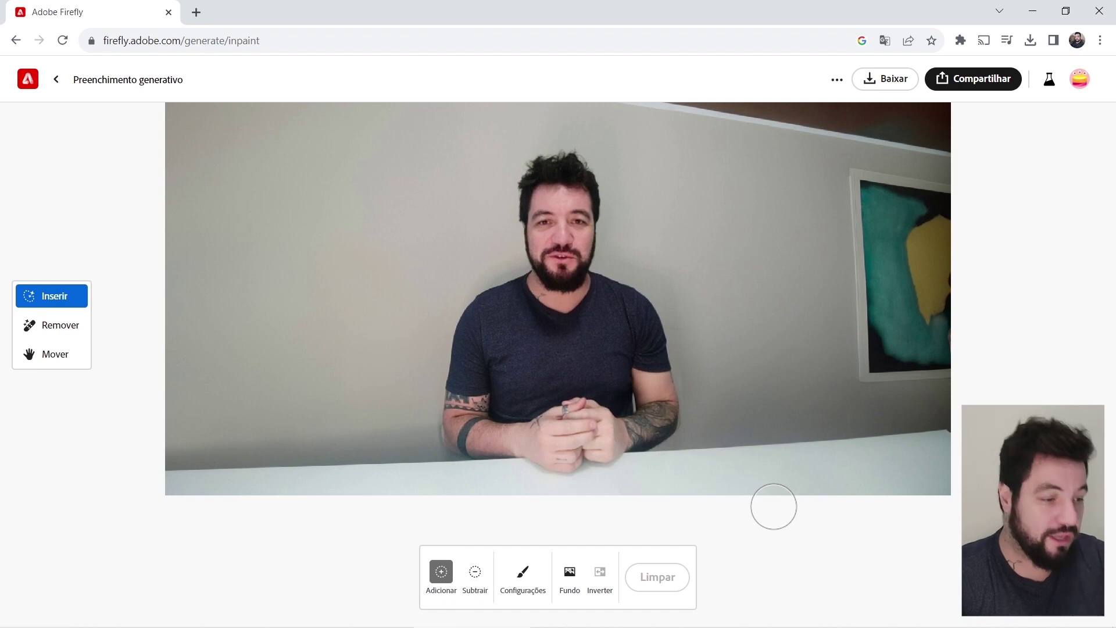
pyautogui.moveTo(782, 494)
pyautogui.mouseDown()
pyautogui.moveTo(898, 487)
pyautogui.moveTo(889, 473)
pyautogui.moveTo(776, 480)
pyautogui.moveTo(810, 475)
pyautogui.mouseUp()
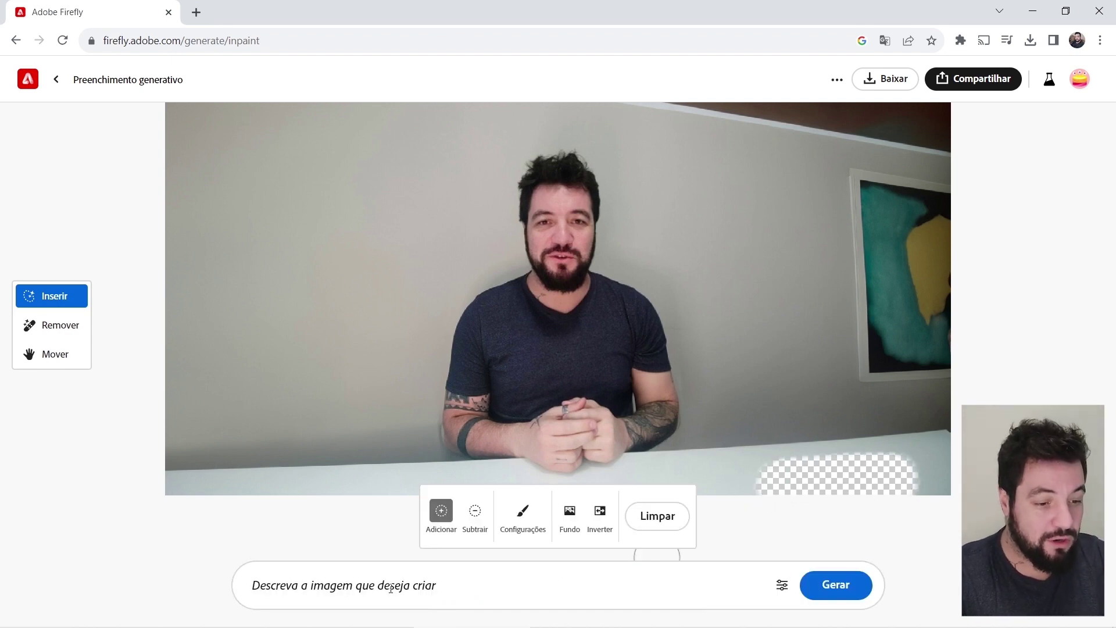
pyautogui.click(390, 587)
pyautogui.write('Li')
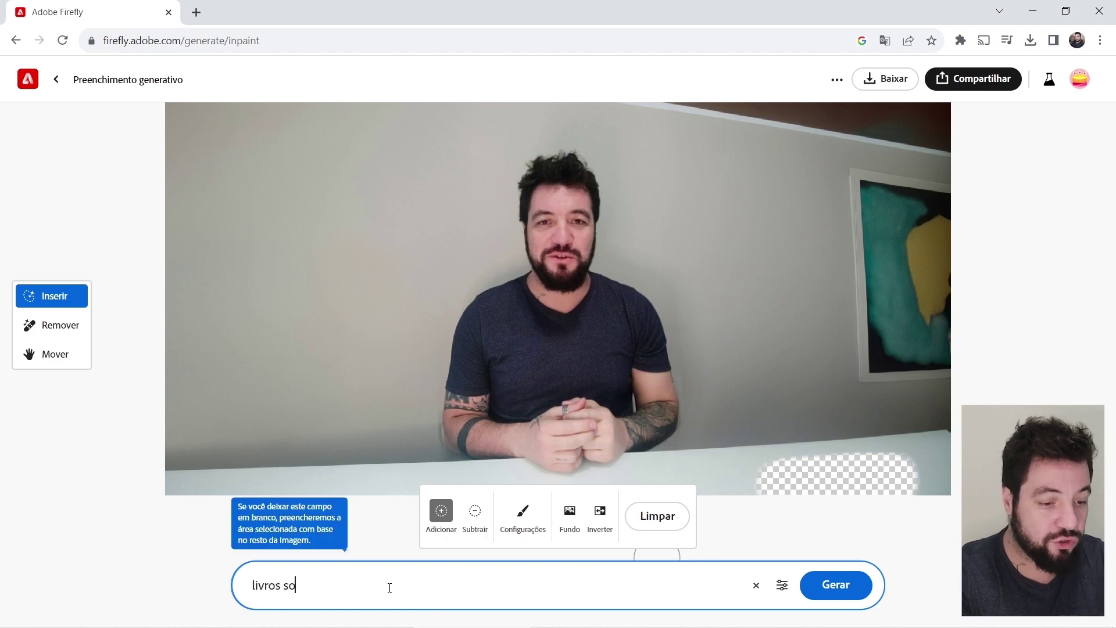
pyautogui.press('Return')
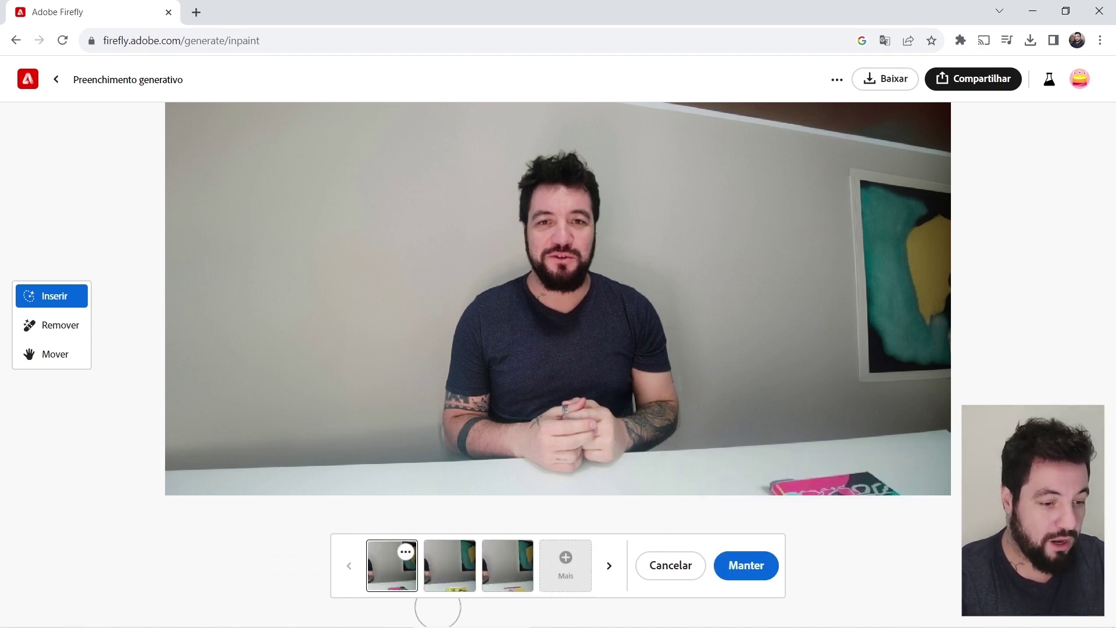
# - Compare the three book variations on the table and keep the second one, with the yellow book
pyautogui.click(457, 584)
pyautogui.click(514, 582)
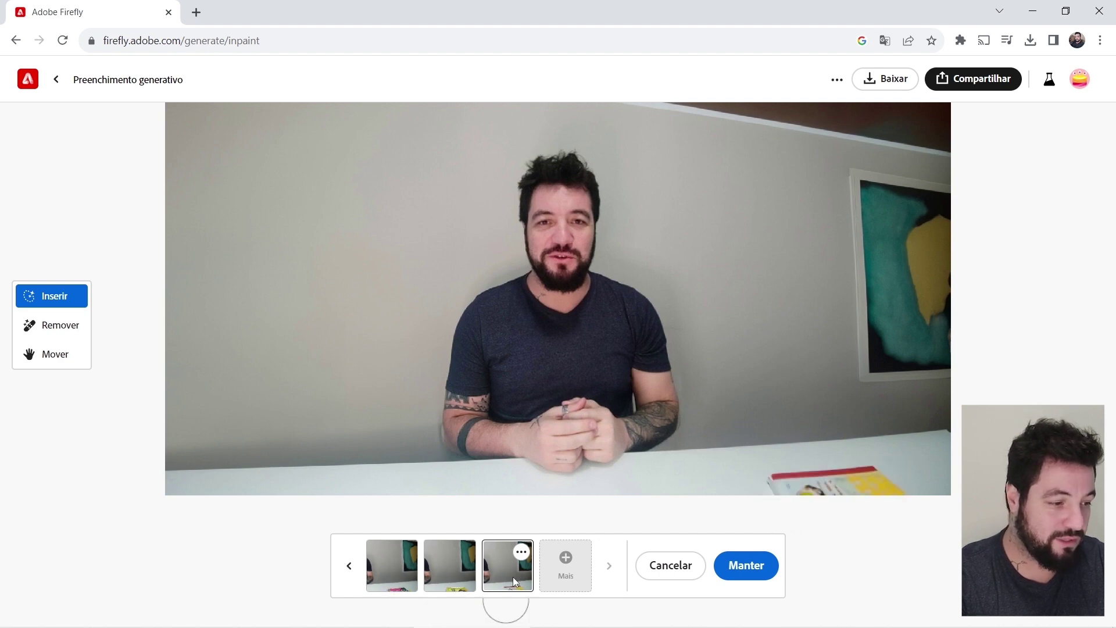
pyautogui.click(385, 578)
pyautogui.click(446, 582)
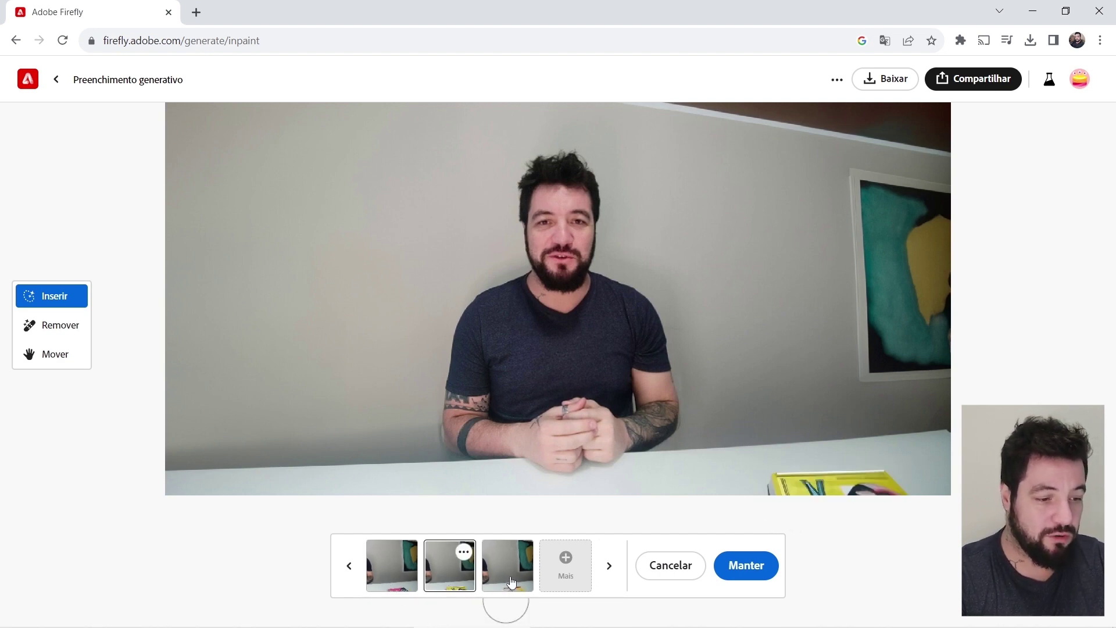
pyautogui.click(513, 576)
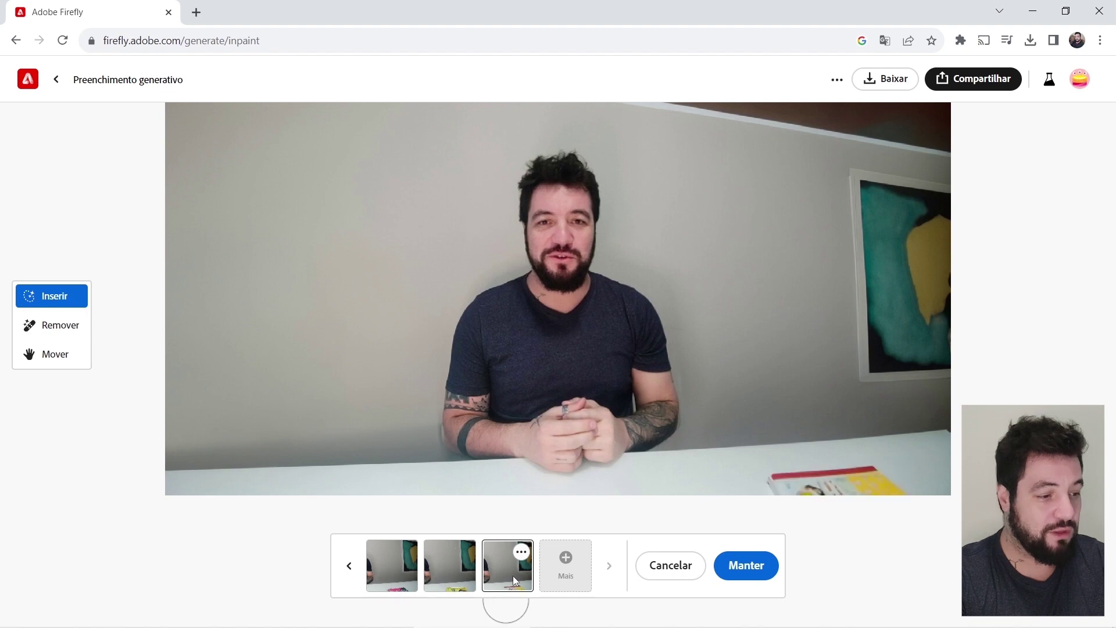
pyautogui.click(451, 574)
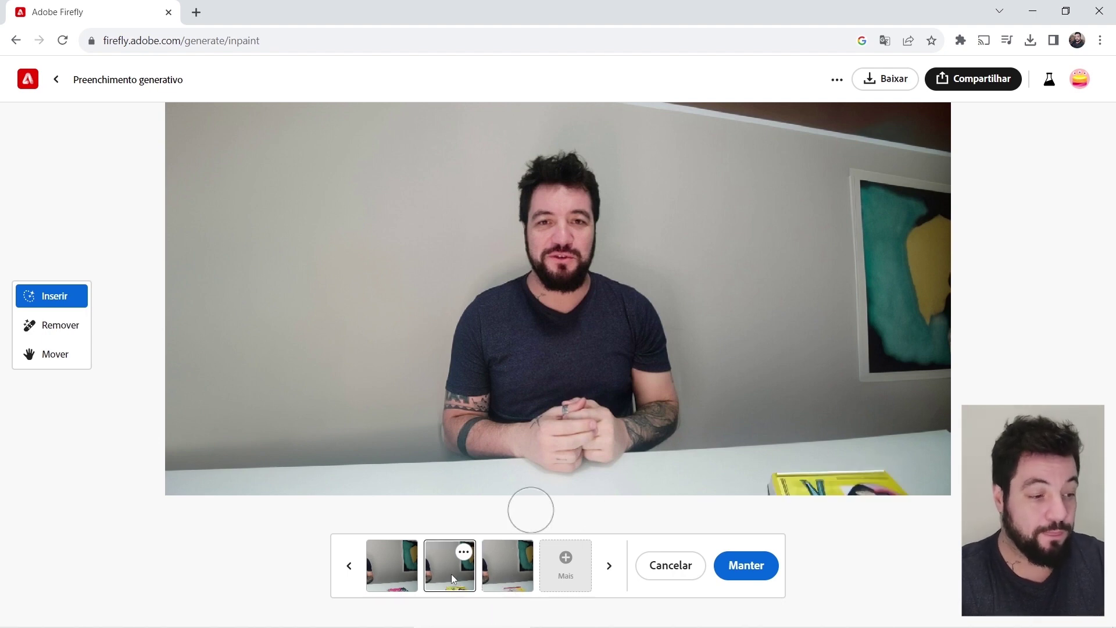
pyautogui.click(749, 575)
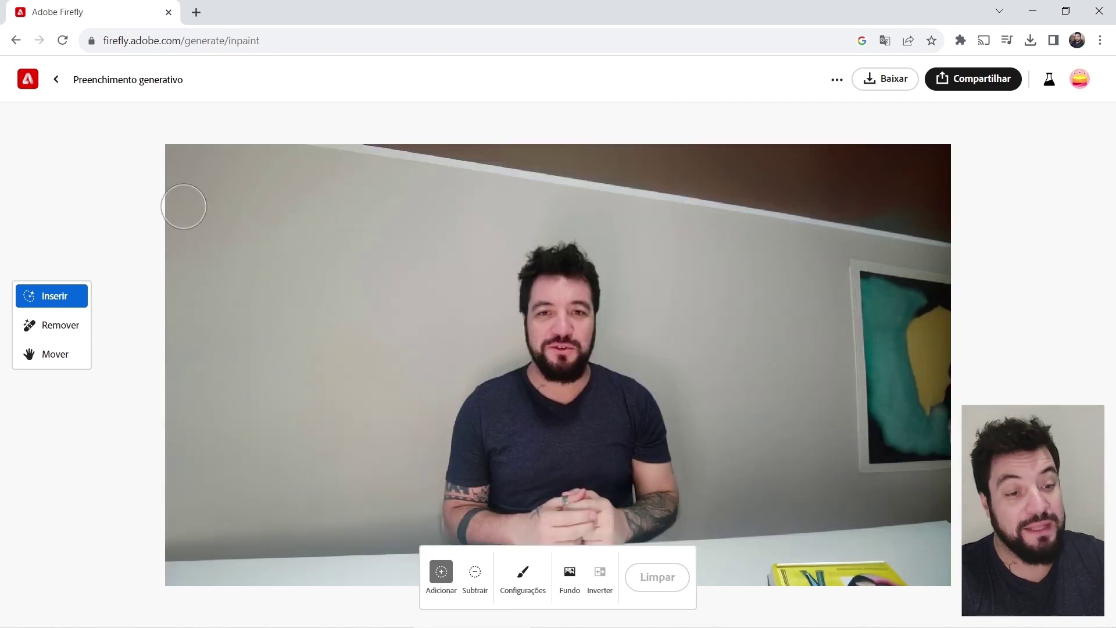
# - Brush a tall area at the left end of the wall and generate an insertion there with the description "janela"
pyautogui.moveTo(182, 181)
pyautogui.mouseDown()
pyautogui.moveTo(191, 373)
pyautogui.moveTo(178, 500)
pyautogui.moveTo(257, 504)
pyautogui.moveTo(255, 236)
pyautogui.moveTo(236, 177)
pyautogui.moveTo(216, 172)
pyautogui.moveTo(217, 484)
pyautogui.moveTo(230, 493)
pyautogui.moveTo(229, 245)
pyautogui.moveTo(218, 200)
pyautogui.moveTo(202, 174)
pyautogui.moveTo(147, 192)
pyautogui.mouseUp()
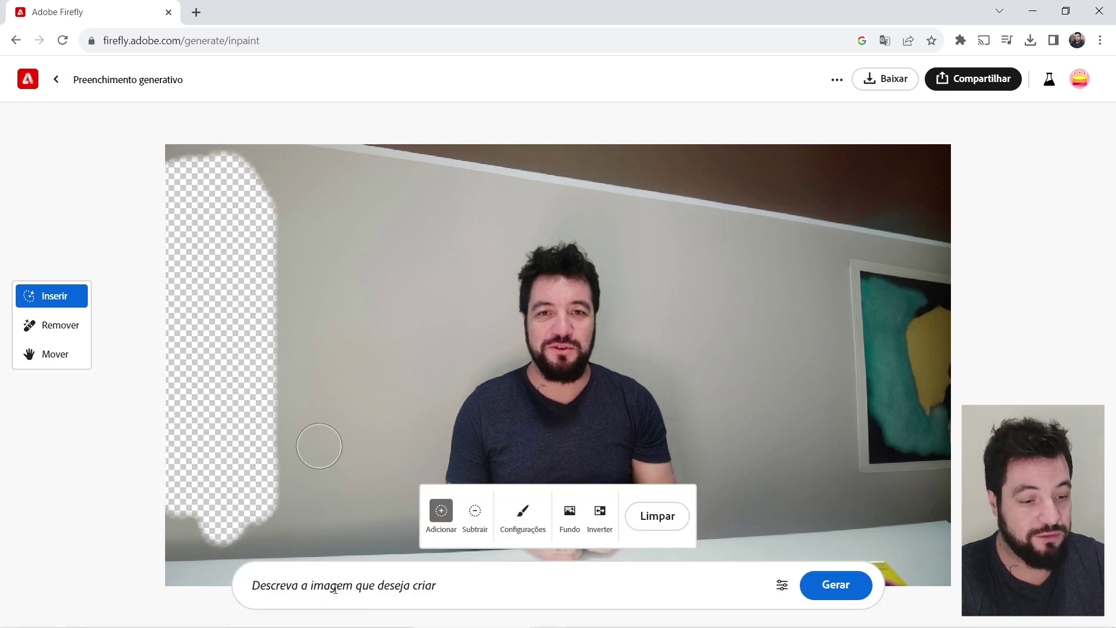
pyautogui.click(340, 579)
pyautogui.write('janela')
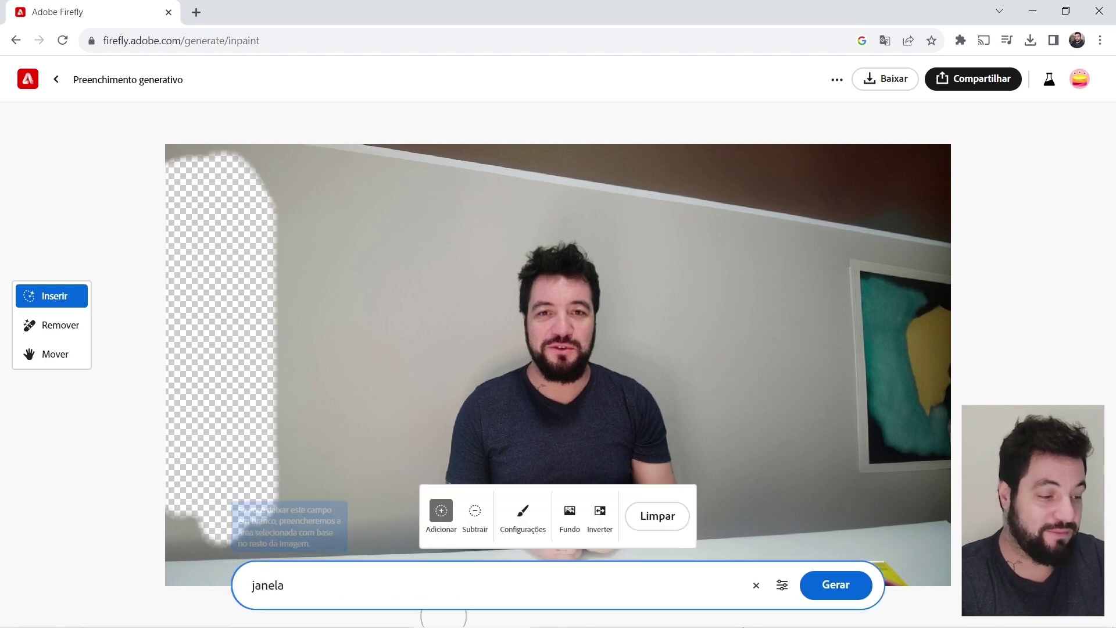
pyautogui.click(819, 598)
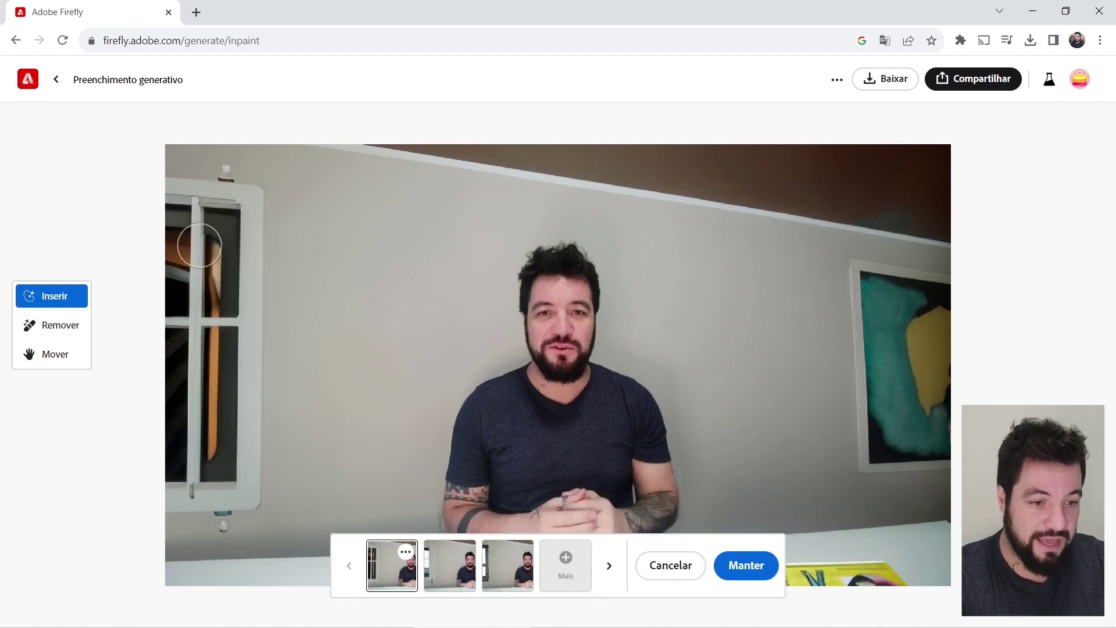
# - Compare the three window variations generated on the wall and keep the third one, with the opened grey-framed window
pyautogui.click(460, 565)
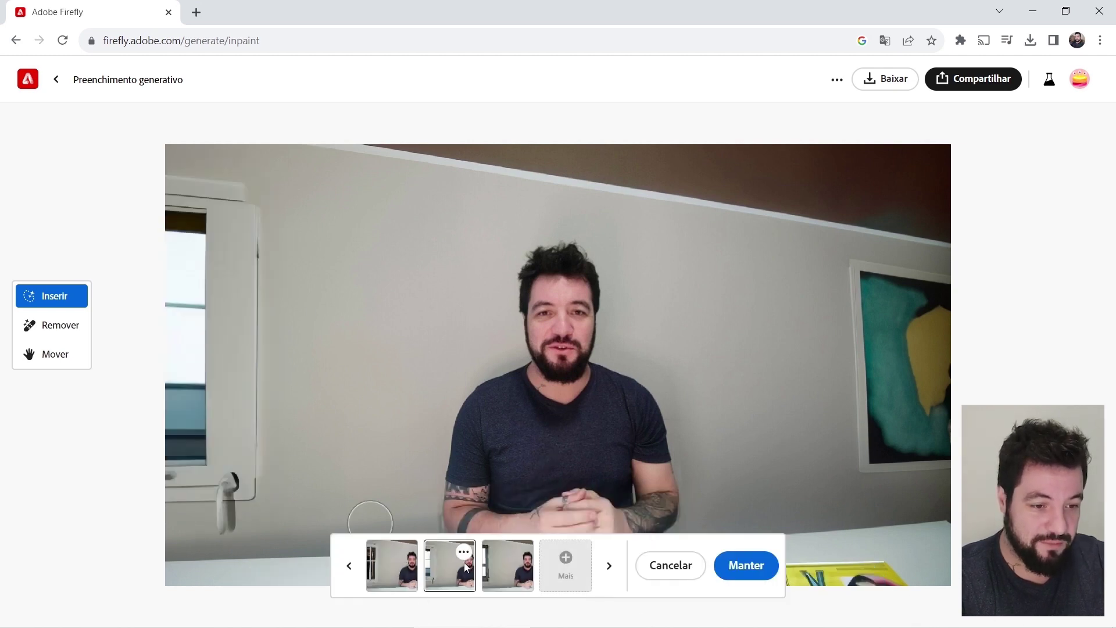
pyautogui.click(504, 567)
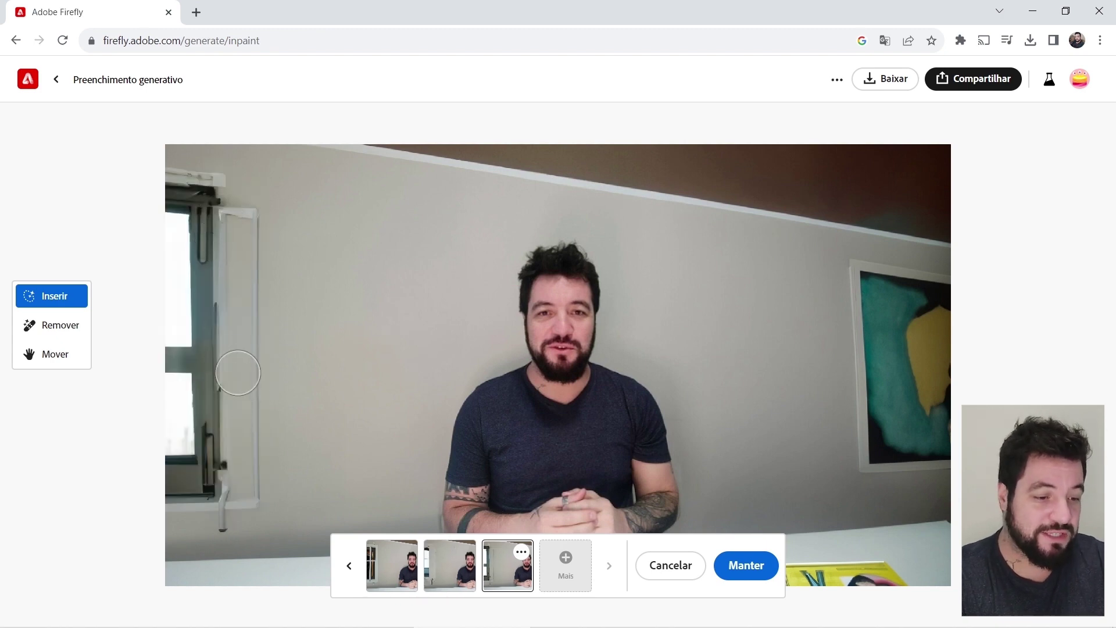
pyautogui.click(388, 574)
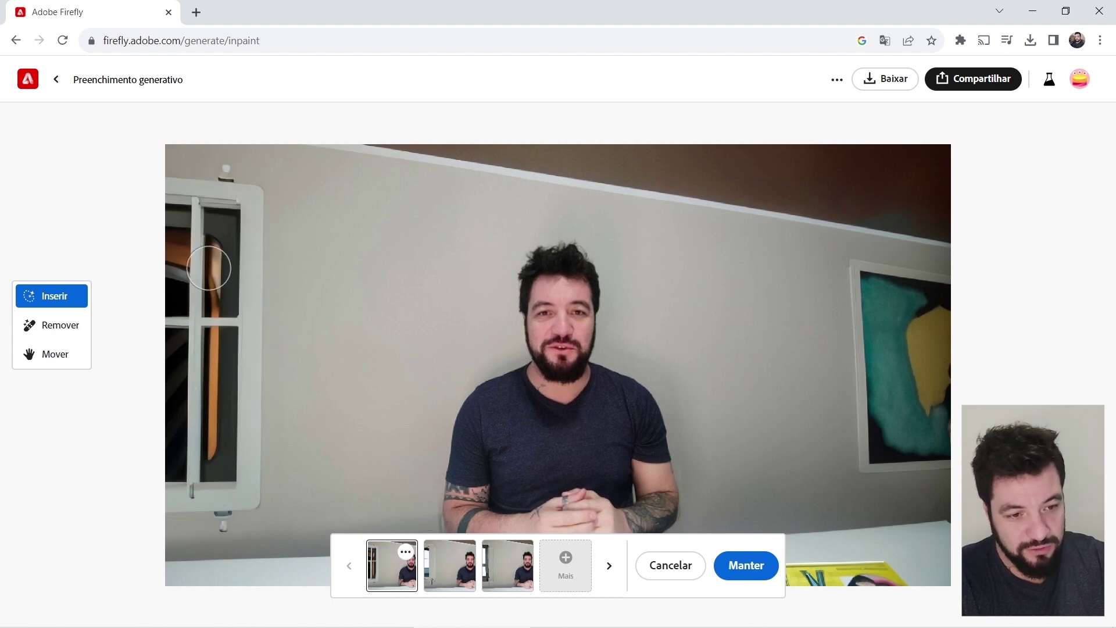
pyautogui.click(507, 568)
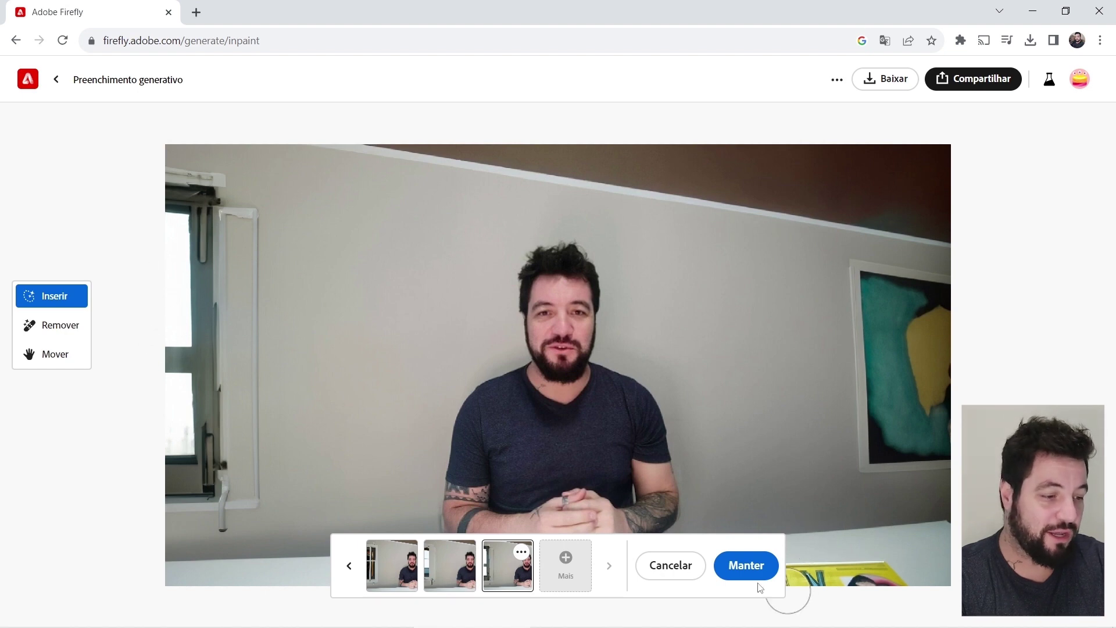
pyautogui.click(750, 567)
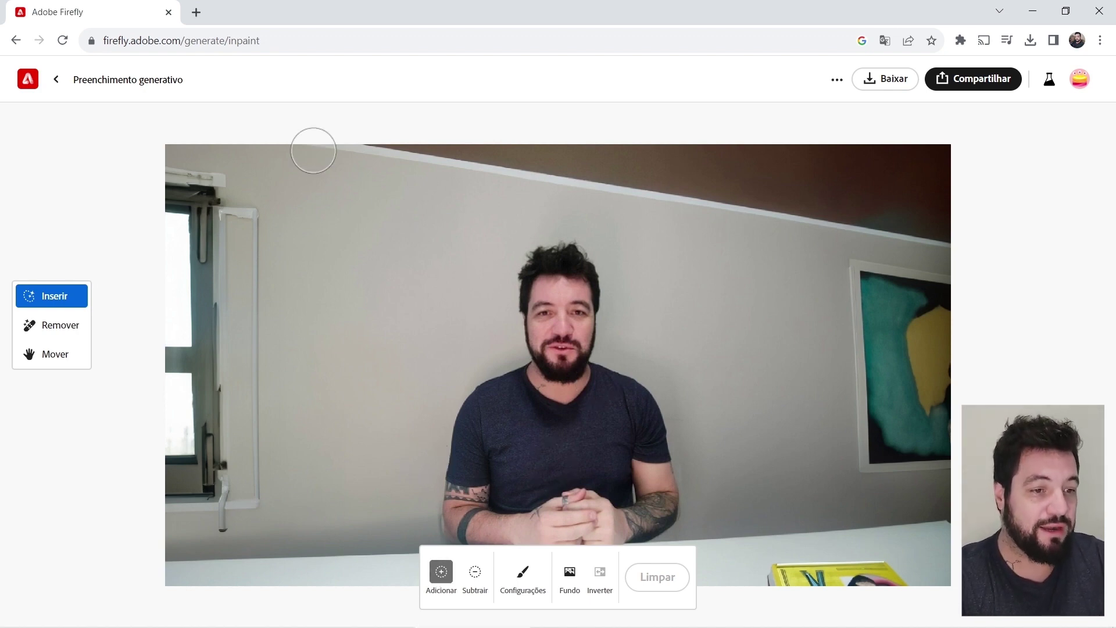
# - Brush a wide band along the image's upper edge and generate an insertion there with the description "luzes de estúdio"
pyautogui.moveTo(386, 144)
pyautogui.mouseDown()
pyautogui.moveTo(385, 183)
pyautogui.moveTo(368, 153)
pyautogui.moveTo(314, 145)
pyautogui.moveTo(385, 189)
pyautogui.moveTo(981, 175)
pyautogui.moveTo(996, 153)
pyautogui.moveTo(397, 156)
pyautogui.moveTo(450, 161)
pyautogui.moveTo(399, 182)
pyautogui.moveTo(953, 187)
pyautogui.moveTo(1029, 177)
pyautogui.moveTo(421, 159)
pyautogui.mouseUp()
pyautogui.click(471, 582)
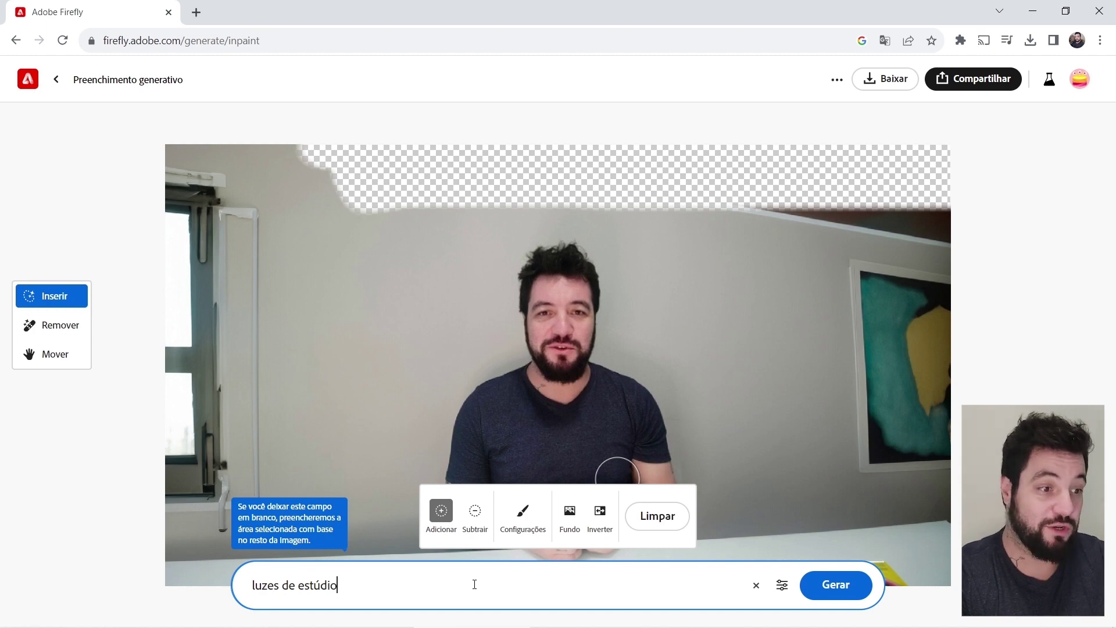
pyautogui.click(835, 587)
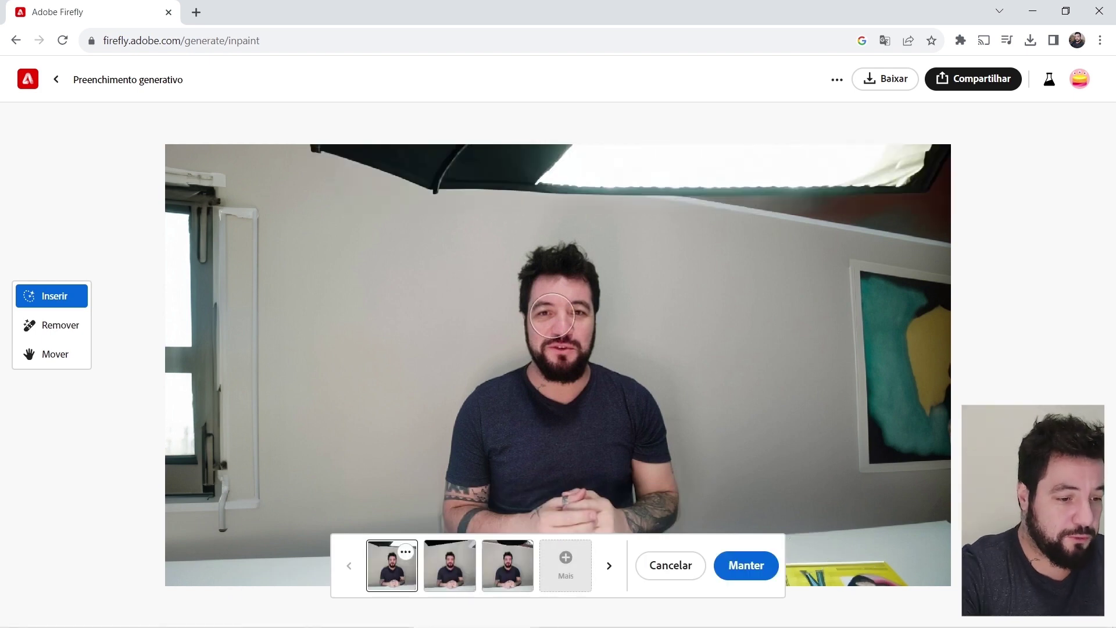
# - Compare the three studio light variations along the upper edge and discard them all
pyautogui.click(464, 576)
pyautogui.click(527, 570)
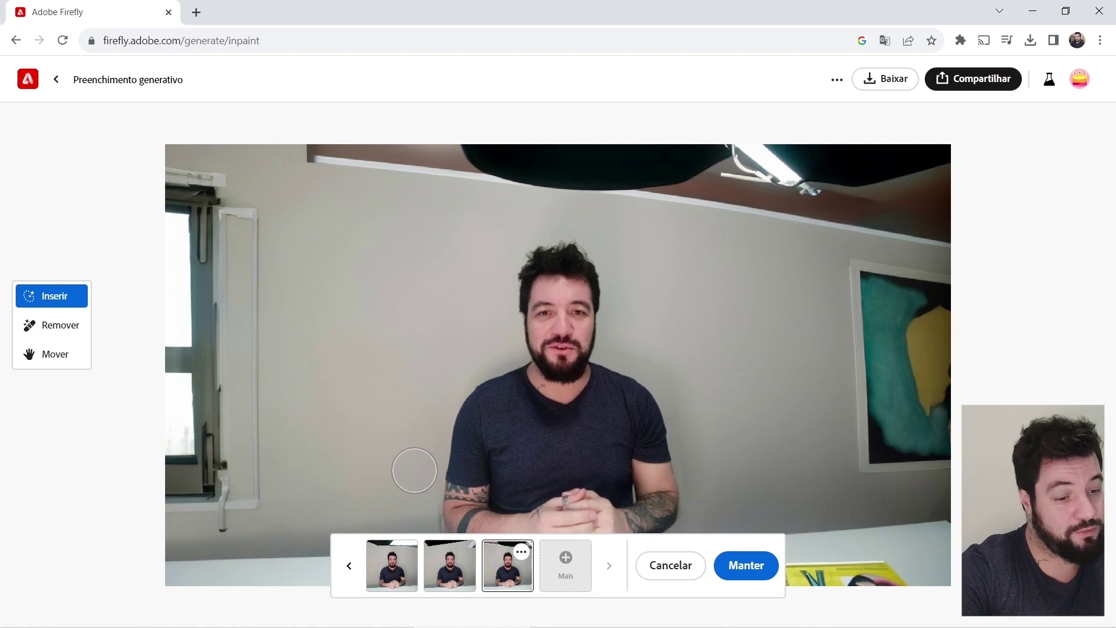
pyautogui.click(398, 573)
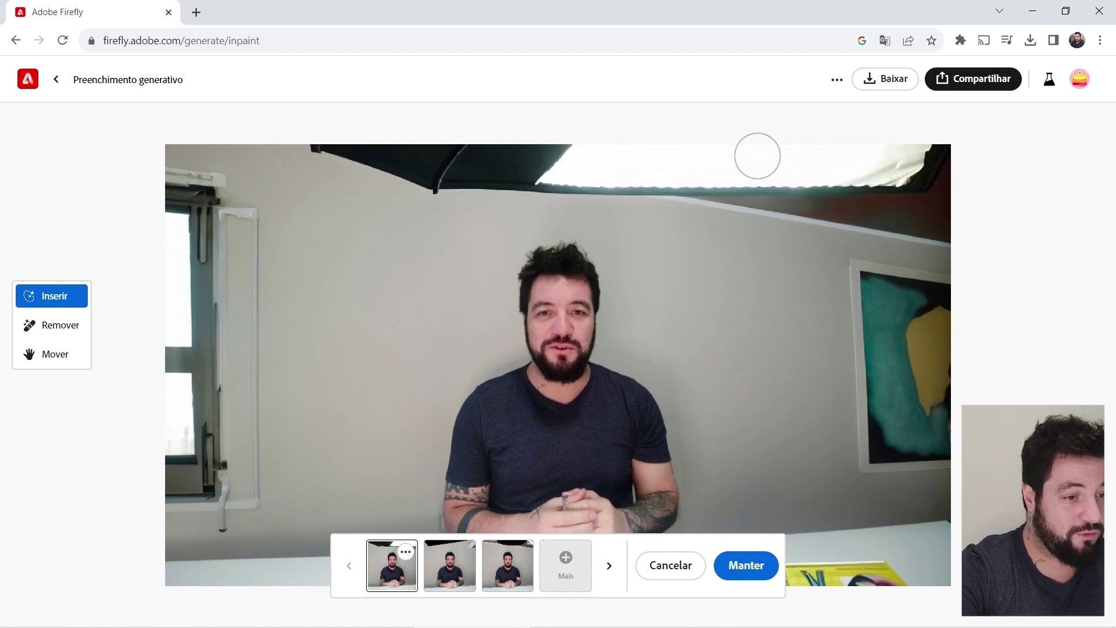
pyautogui.click(456, 572)
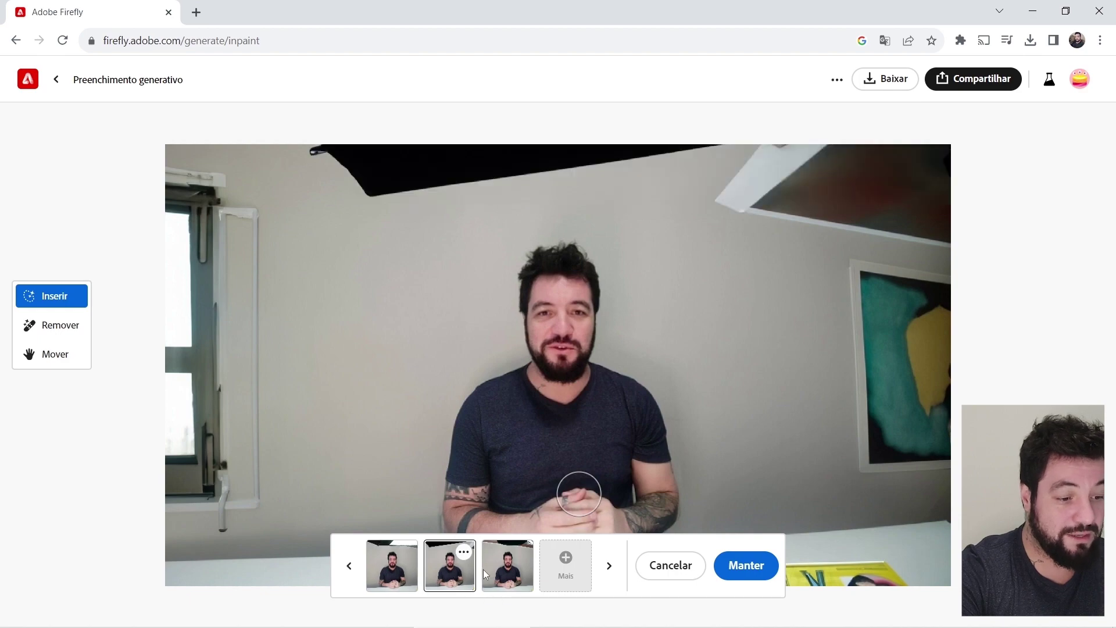
pyautogui.click(644, 568)
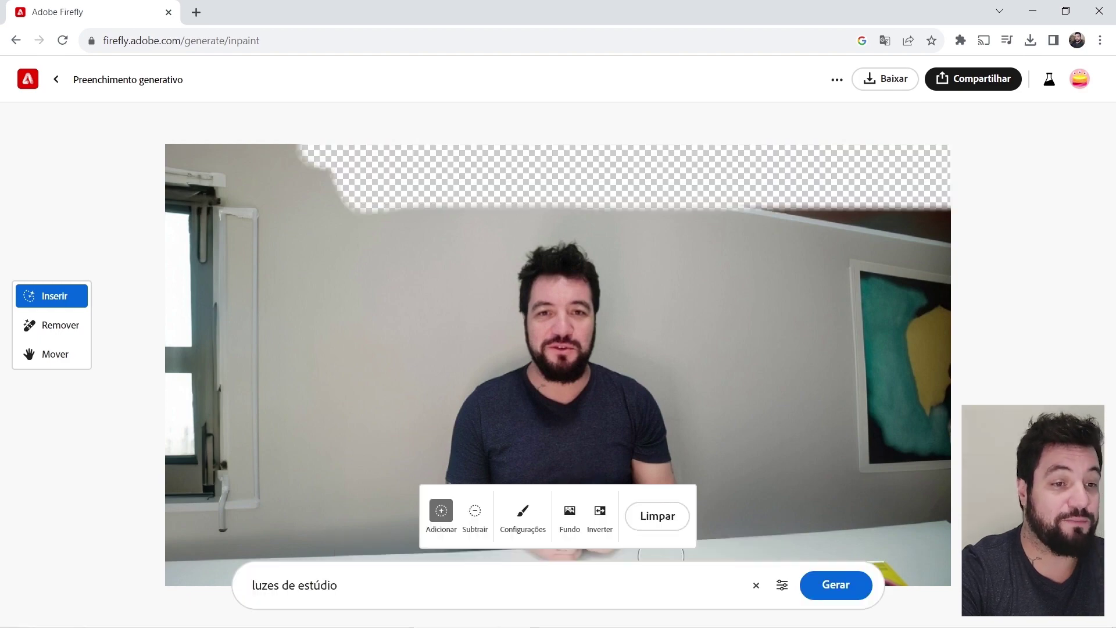
# - Search Google for "tradutor" in a new browser tab, translate "luzes de estúdio de gravação" from Portuguese to English and copy the translation
pyautogui.click(198, 13)
pyautogui.write('tradutor')
pyautogui.press('Return')
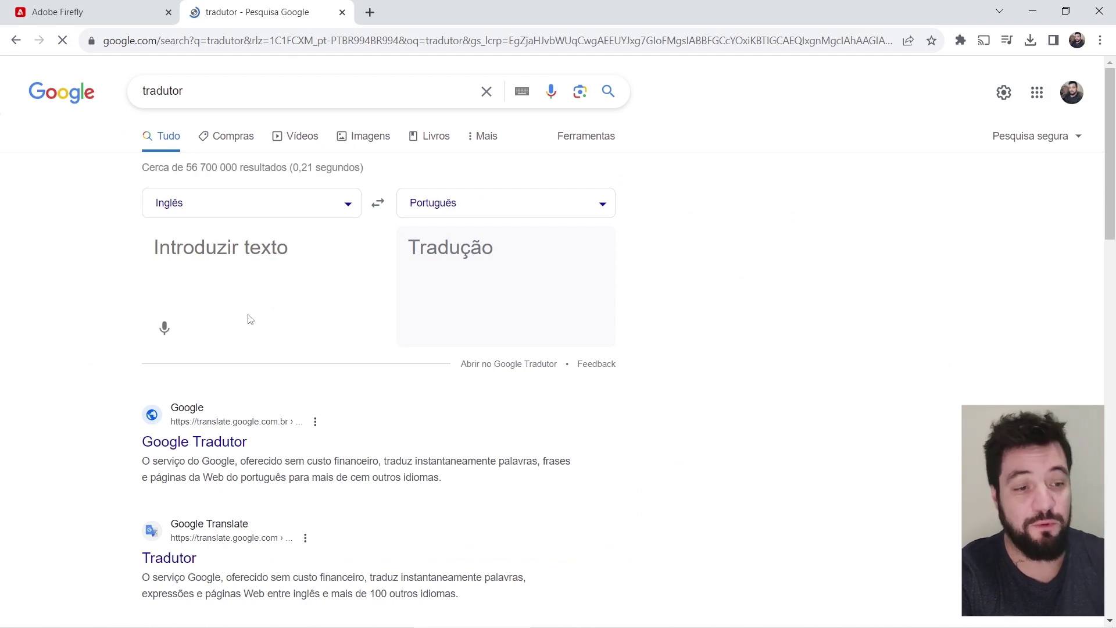
pyautogui.click(377, 204)
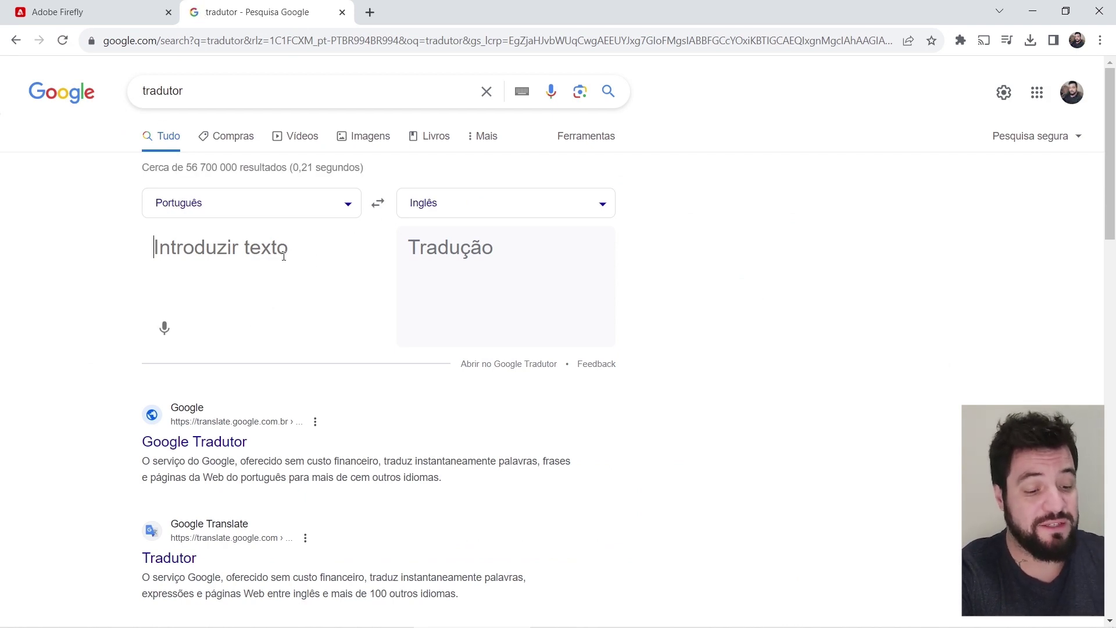
pyautogui.write('luzes de ')
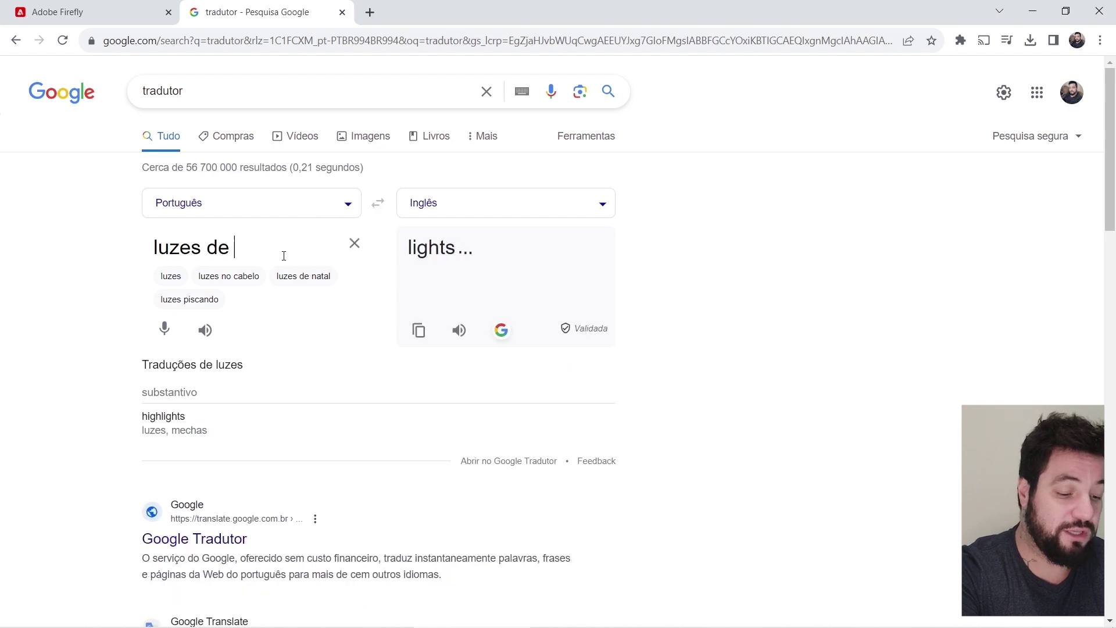
pyautogui.write('estúdio de gravação')
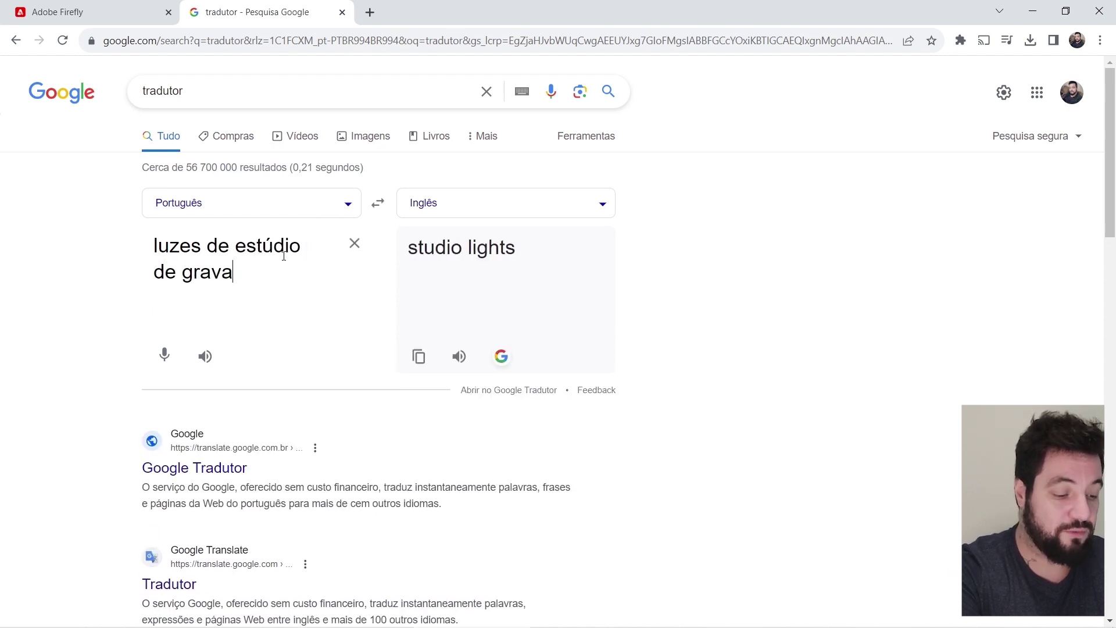
pyautogui.click(414, 365)
# - Switch back to Adobe Firefly and generate the brushed upper band again with the description "recording studio lights"
pyautogui.click(53, 4)
pyautogui.click(419, 578)
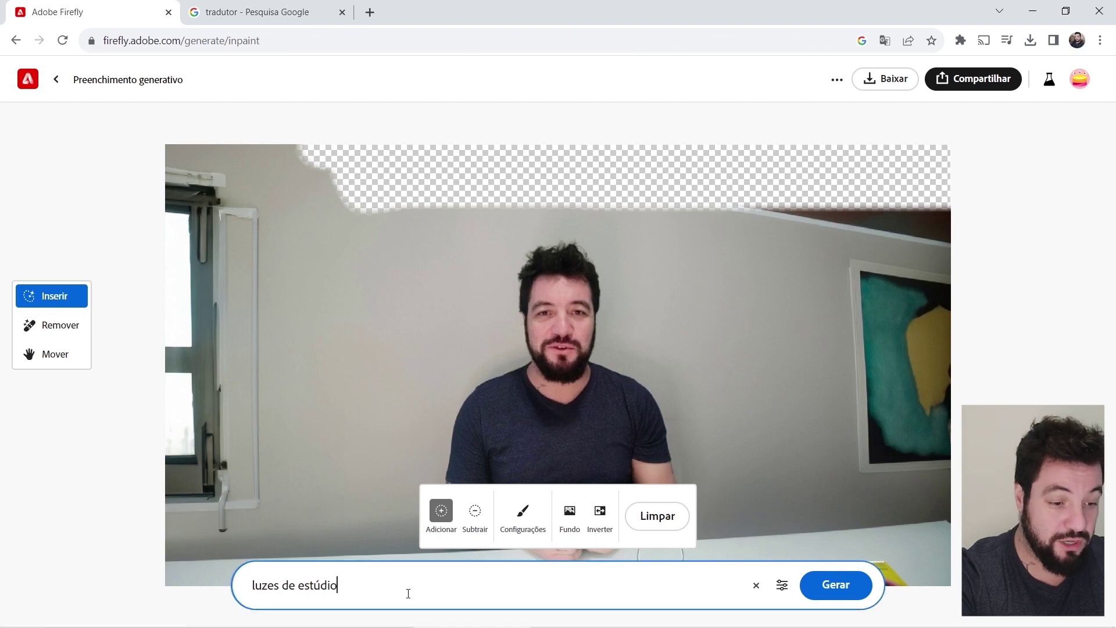
pyautogui.hotkey('ctrl', 'a')
pyautogui.write('recording studio lights')
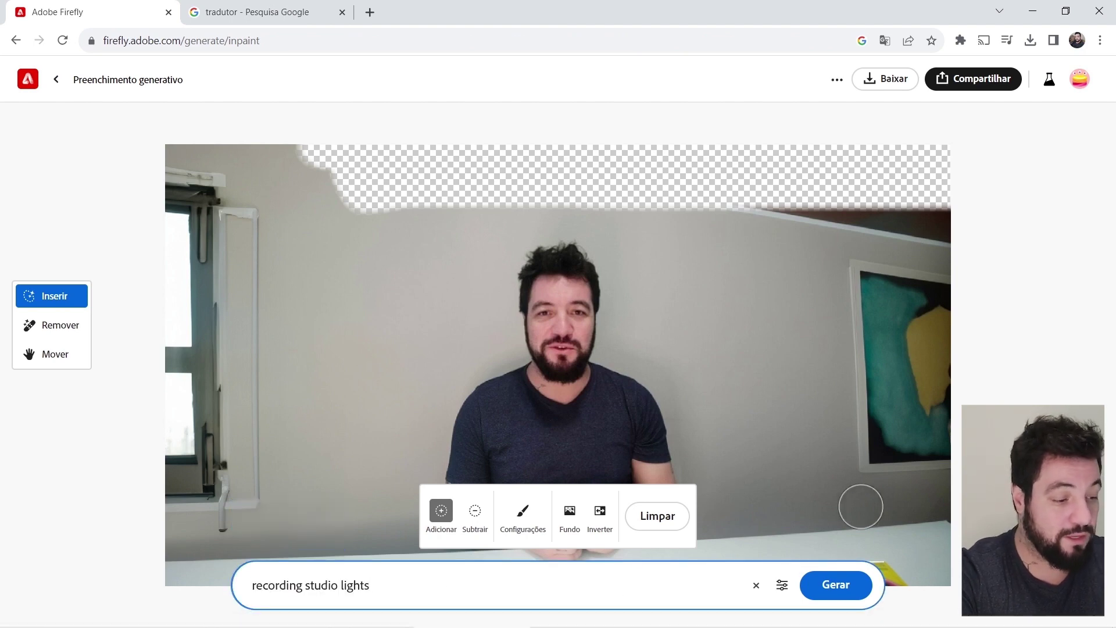
pyautogui.click(853, 585)
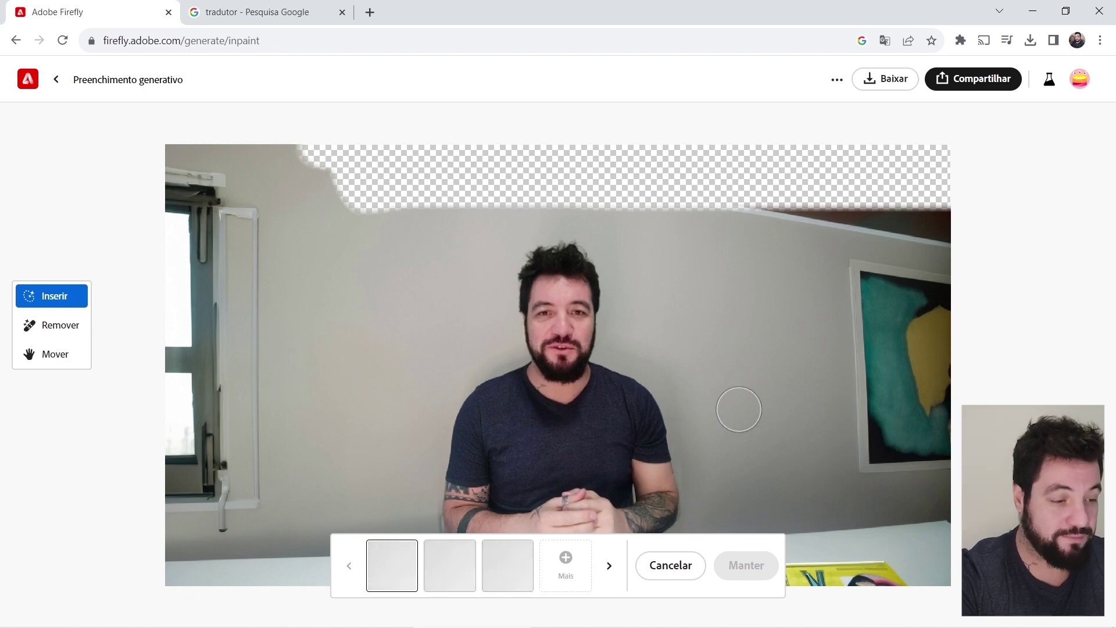
# - Compare the three variations of the recording studio lights, discard them and clear the brushed area
pyautogui.click(457, 582)
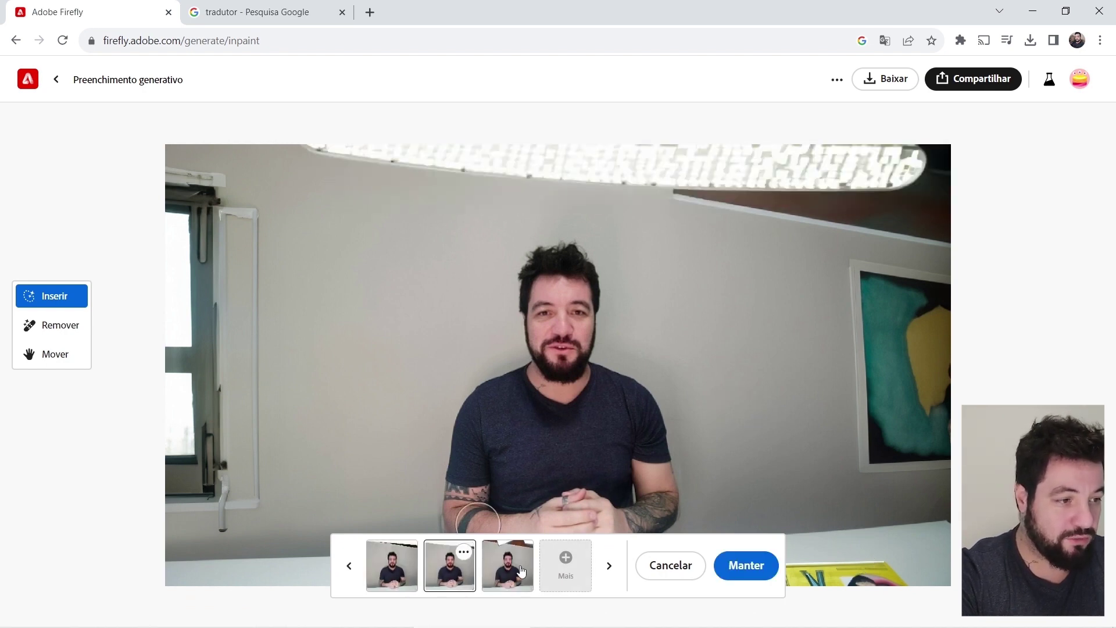
pyautogui.click(521, 571)
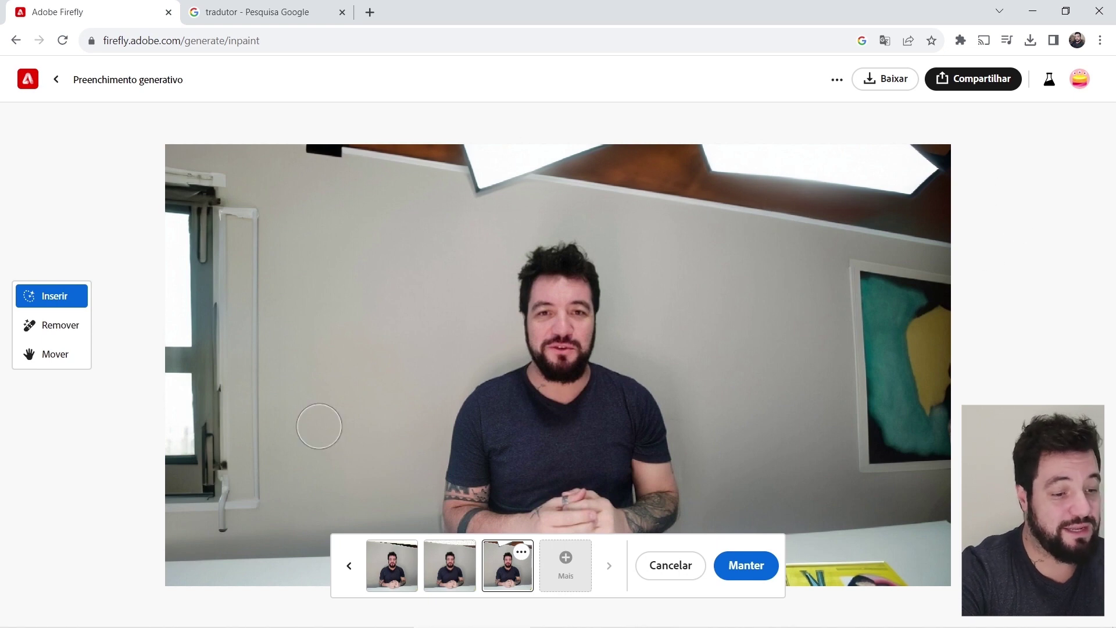
pyautogui.click(399, 573)
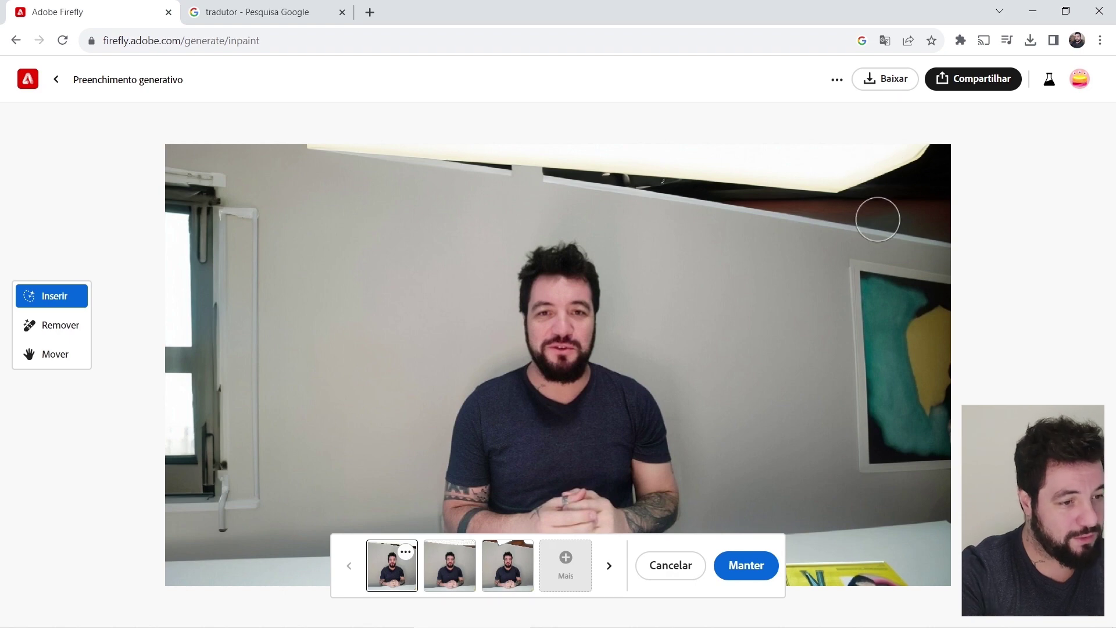
pyautogui.click(677, 567)
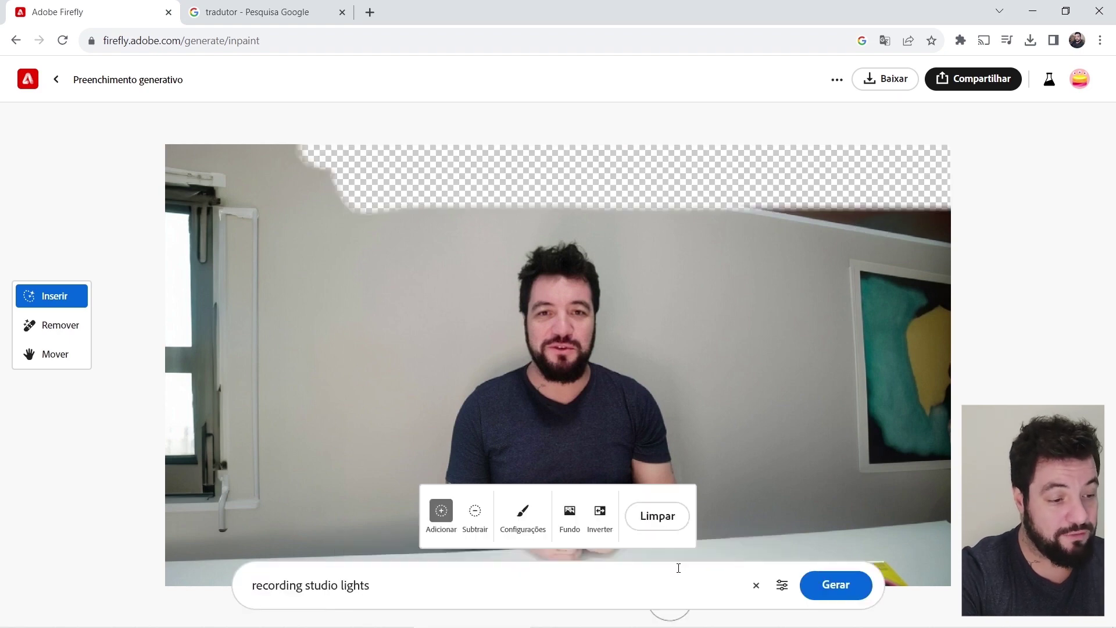
pyautogui.click(648, 515)
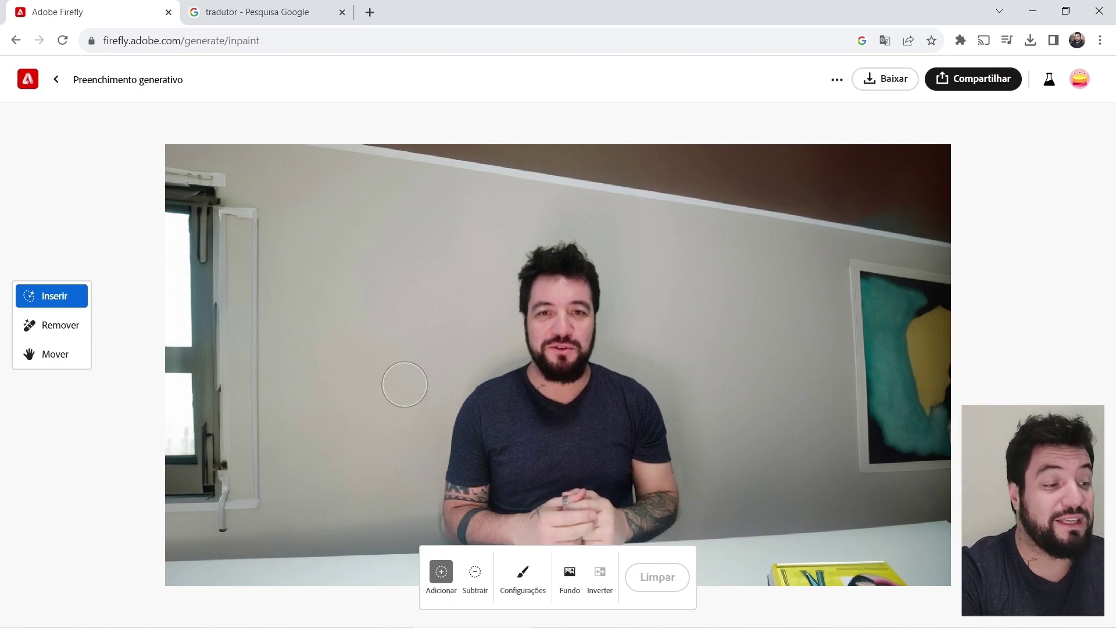
# - Brush the dark upper-right corner of the image and generate an insertion there with the description "lampada para iluminar"
pyautogui.moveTo(982, 145)
pyautogui.mouseDown()
pyautogui.moveTo(658, 143)
pyautogui.moveTo(885, 182)
pyautogui.moveTo(1033, 176)
pyautogui.moveTo(760, 160)
pyautogui.moveTo(586, 125)
pyautogui.mouseUp()
pyautogui.tripleClick(326, 591)
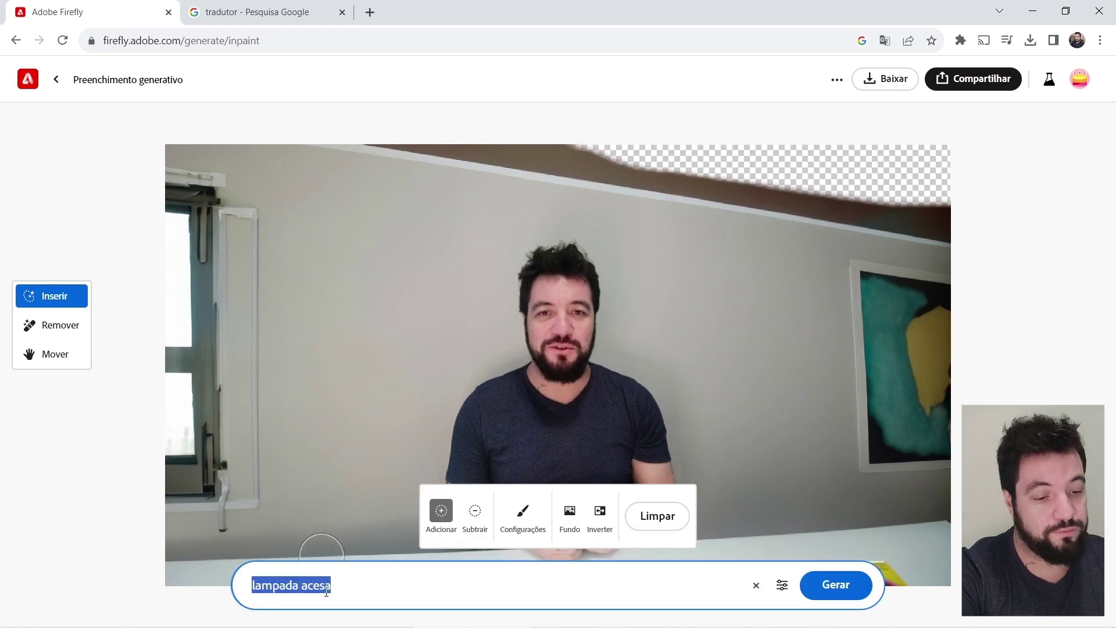
pyautogui.write('lam')
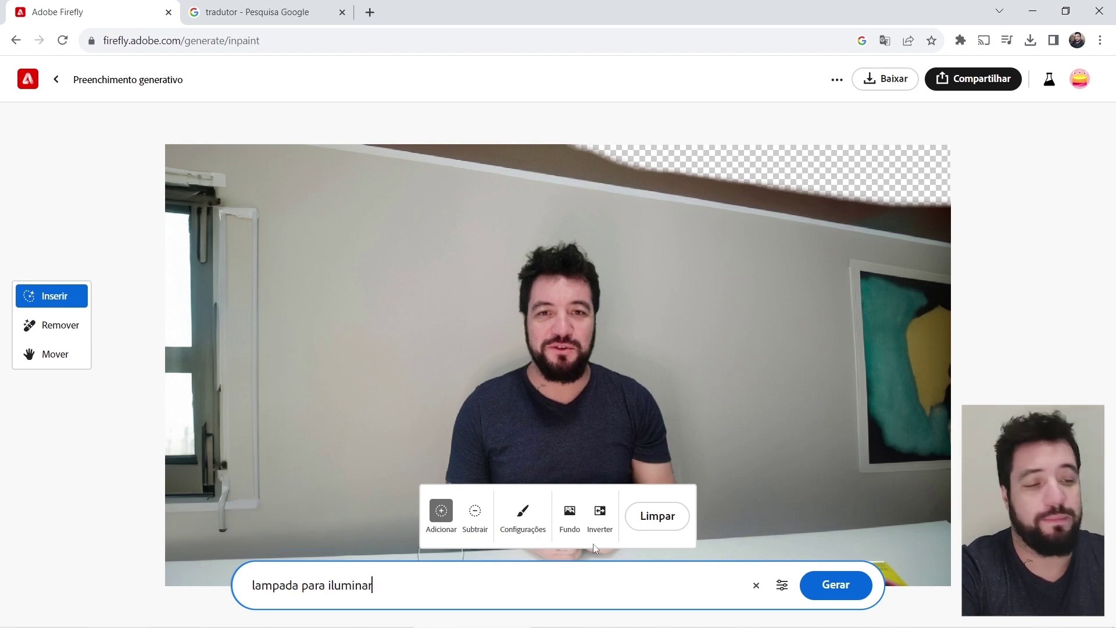
pyautogui.click(849, 593)
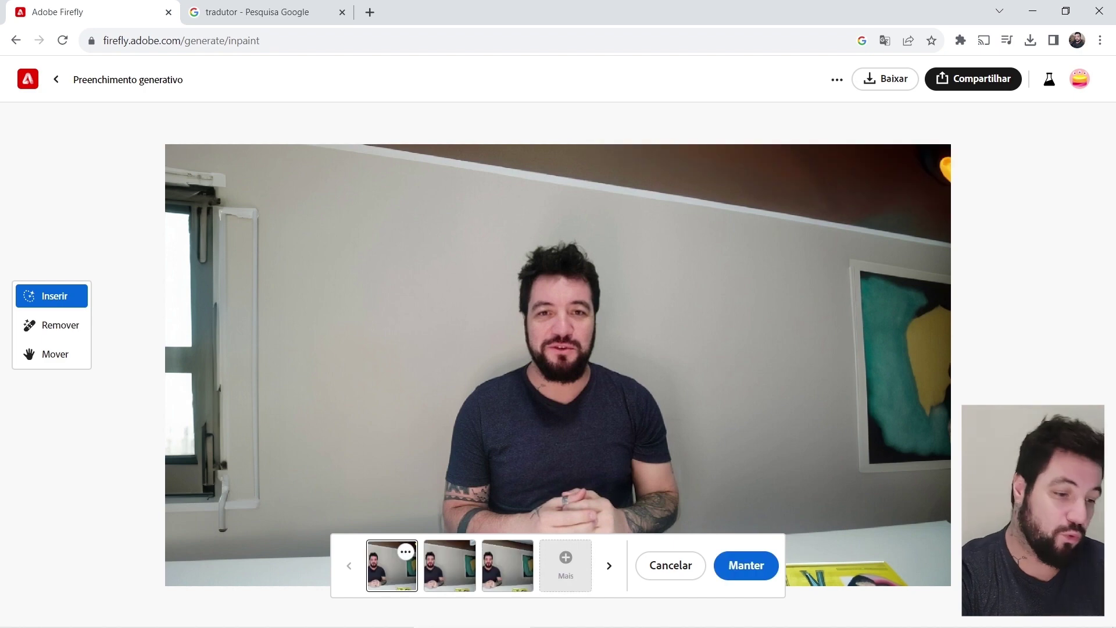
# - Compare the three variations generated in the upper-right corner and keep the third one, with the plain light ceiling edge
pyautogui.click(459, 560)
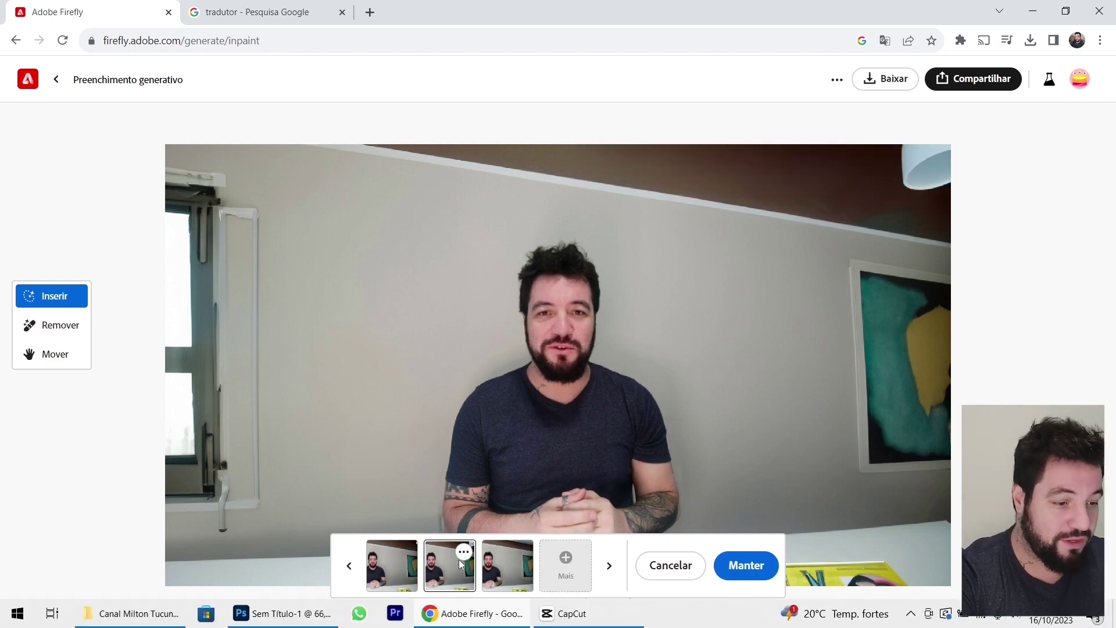
pyautogui.click(522, 566)
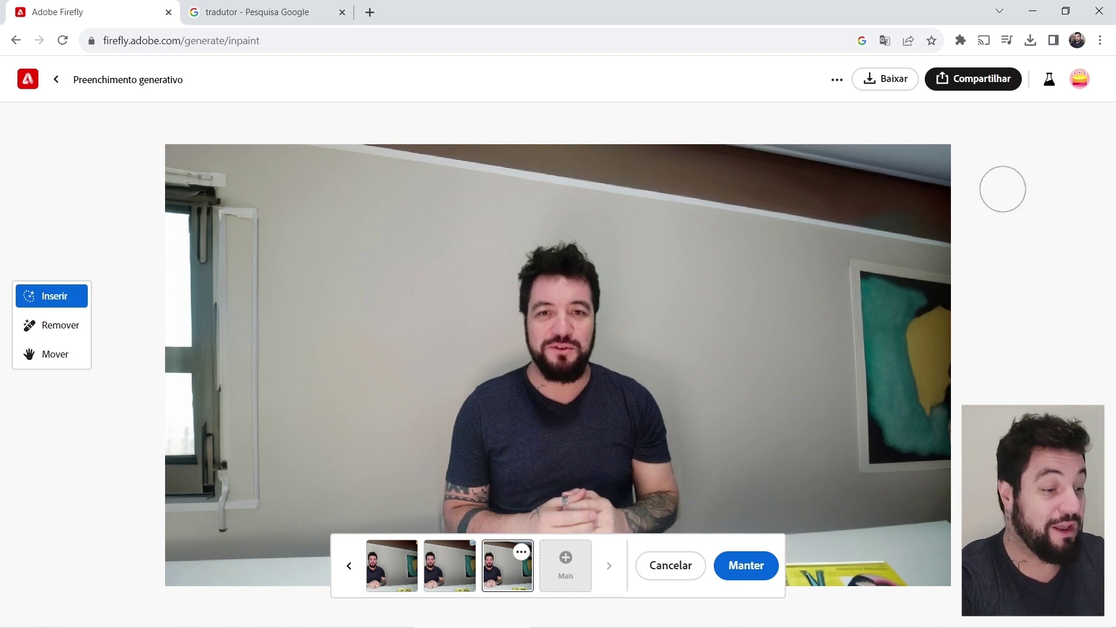
pyautogui.click(744, 567)
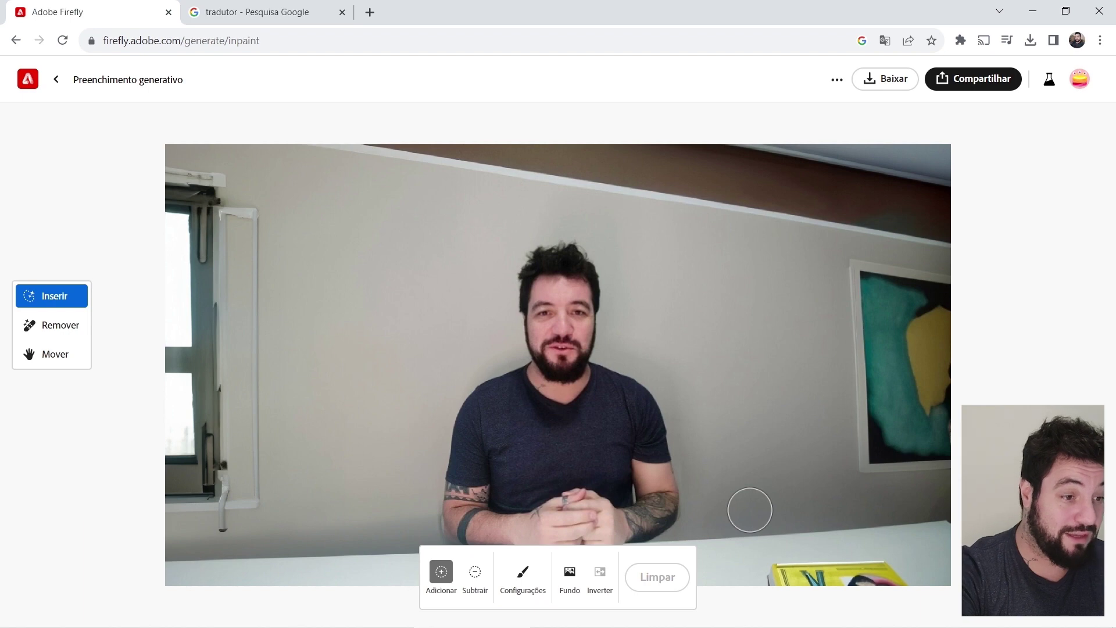
# - Brush a narrow upright area on the table between the window and the man, and generate an insertion there described as "luminária"
pyautogui.scroll(-2, 359, 424)
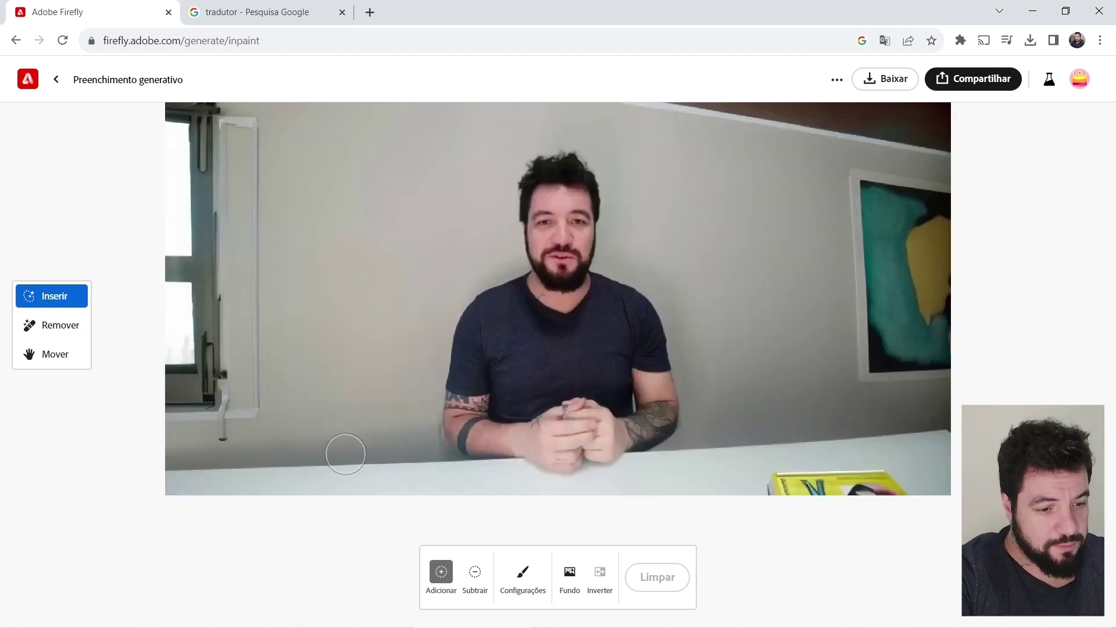
pyautogui.moveTo(304, 468)
pyautogui.mouseDown()
pyautogui.moveTo(306, 421)
pyautogui.moveTo(314, 480)
pyautogui.moveTo(304, 490)
pyautogui.mouseUp()
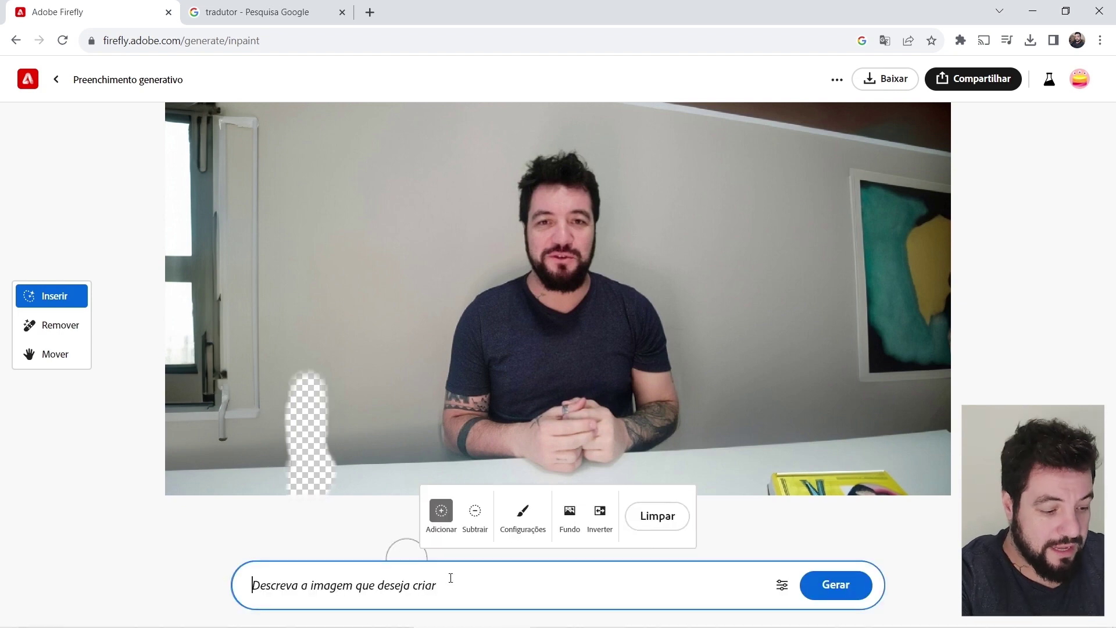
pyautogui.write('lumin')
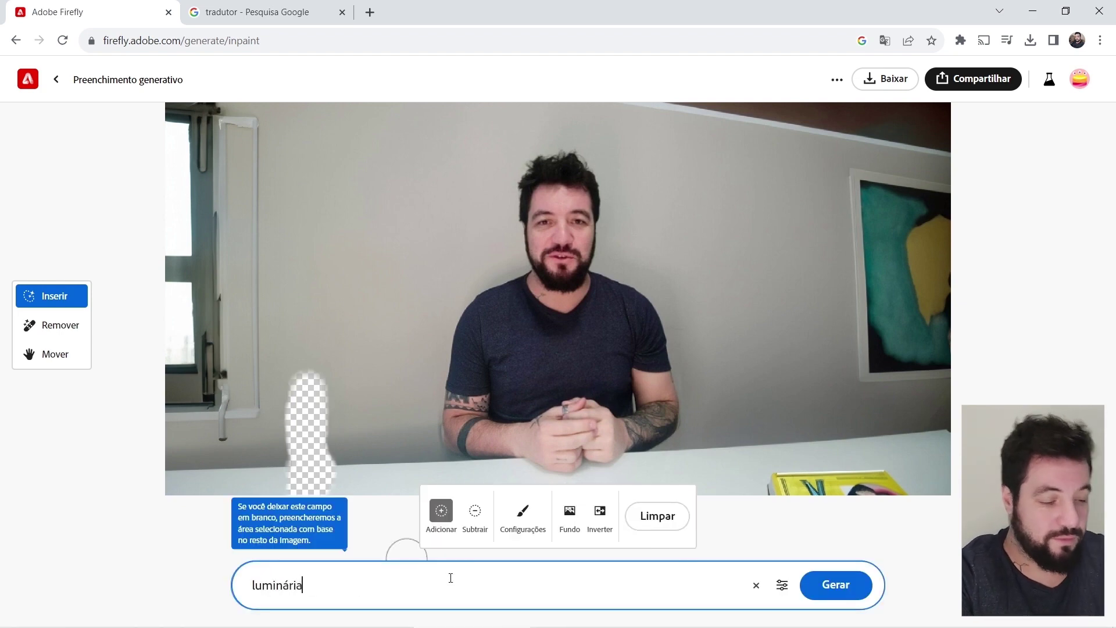
pyautogui.write('ária')
pyautogui.click(836, 585)
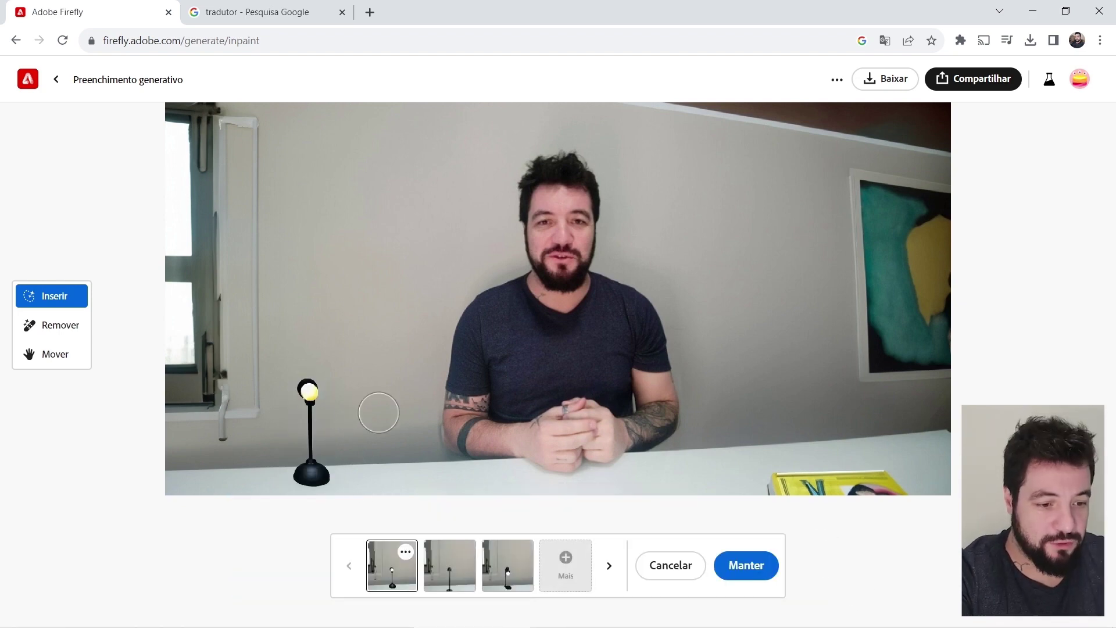
# - Compare the three generated table lamp variations and keep the first one, with the lit bulb
pyautogui.click(466, 569)
pyautogui.click(490, 576)
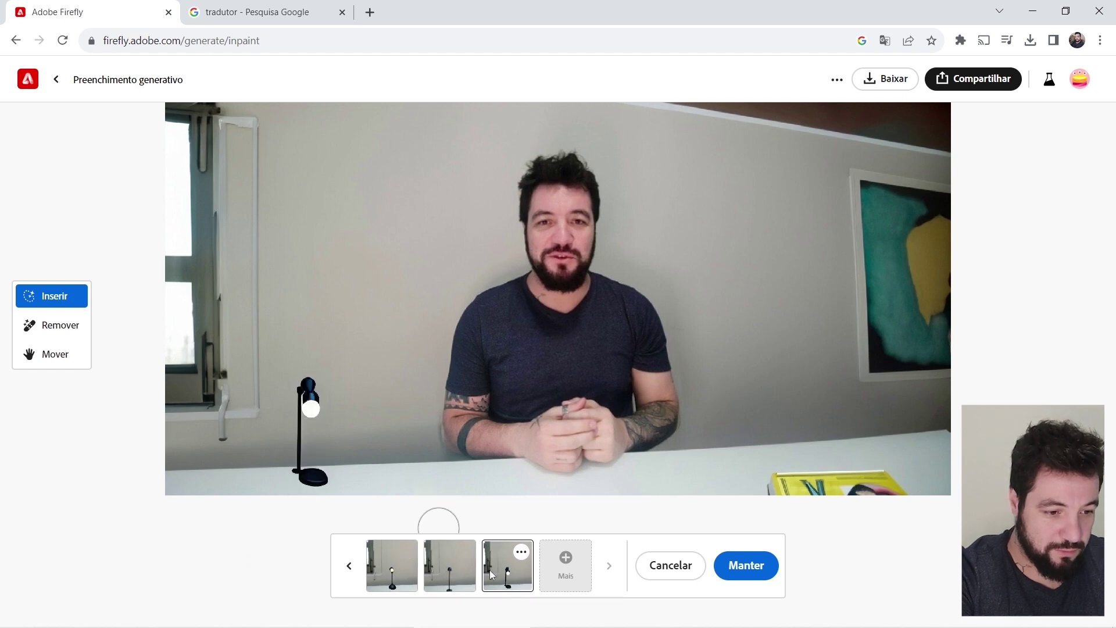
pyautogui.click(461, 573)
pyautogui.click(399, 578)
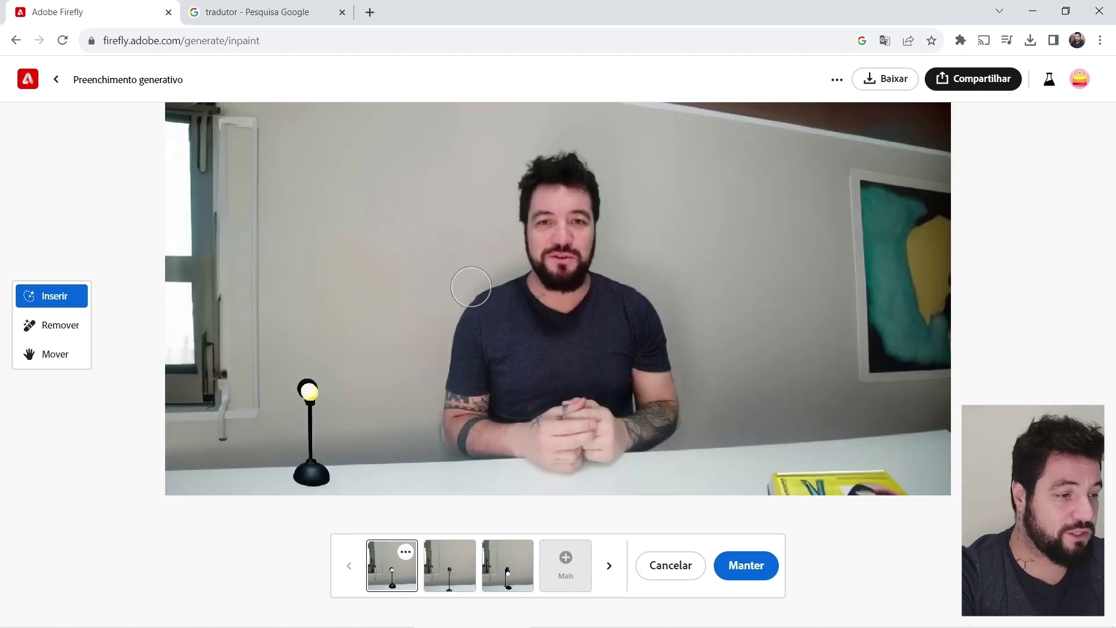
pyautogui.scroll(2, 471, 287)
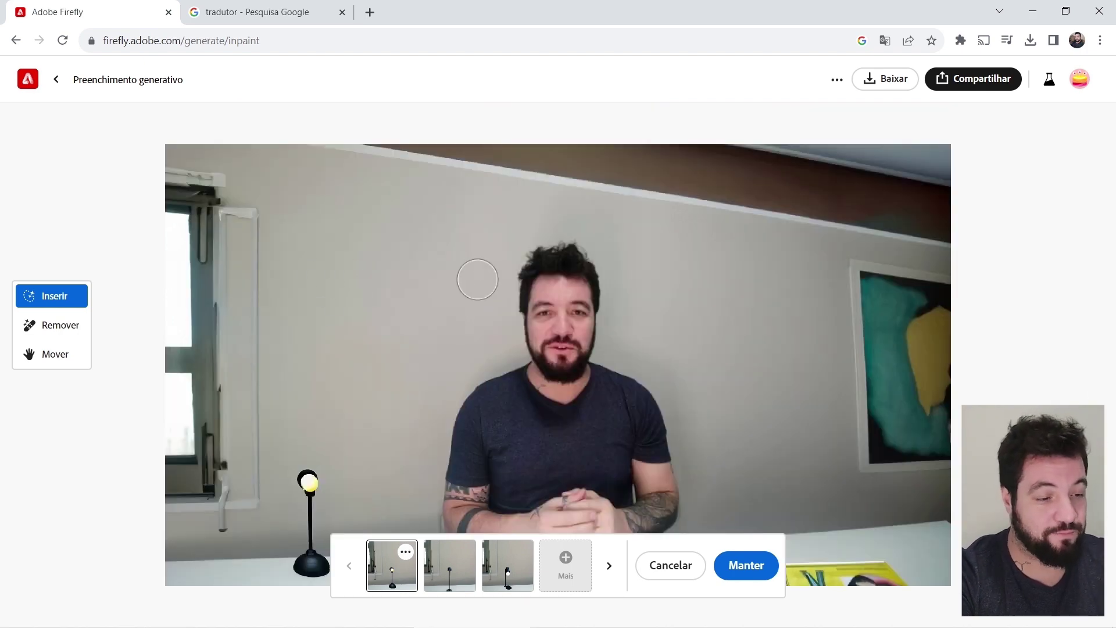
pyautogui.scroll(-2, 781, 406)
# - Brush the wall area beneath the painting, just above the table, and generate an insertion there described as "sofá"
pyautogui.moveTo(765, 411)
pyautogui.mouseDown()
pyautogui.moveTo(989, 390)
pyautogui.moveTo(769, 432)
pyautogui.moveTo(930, 445)
pyautogui.mouseUp()
pyautogui.write('so')
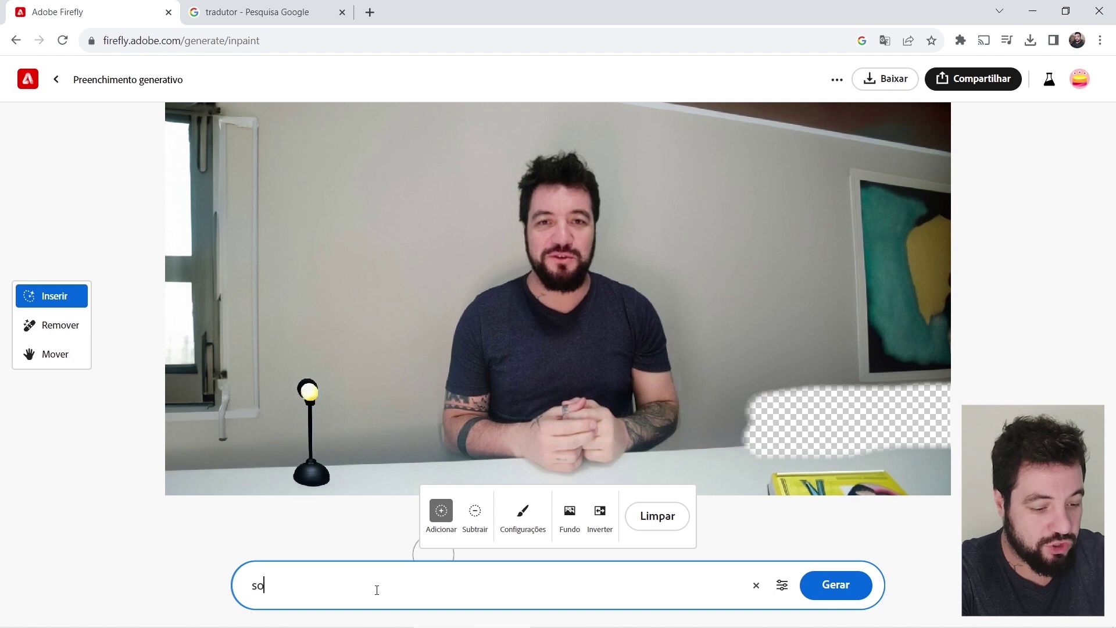
pyautogui.write('fá')
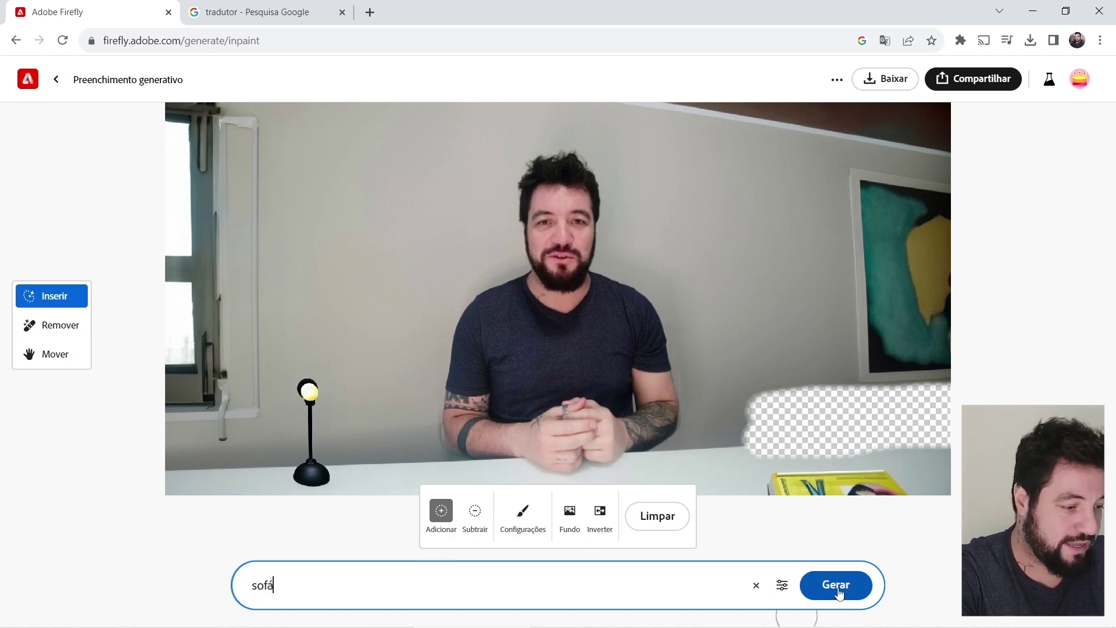
pyautogui.click(837, 587)
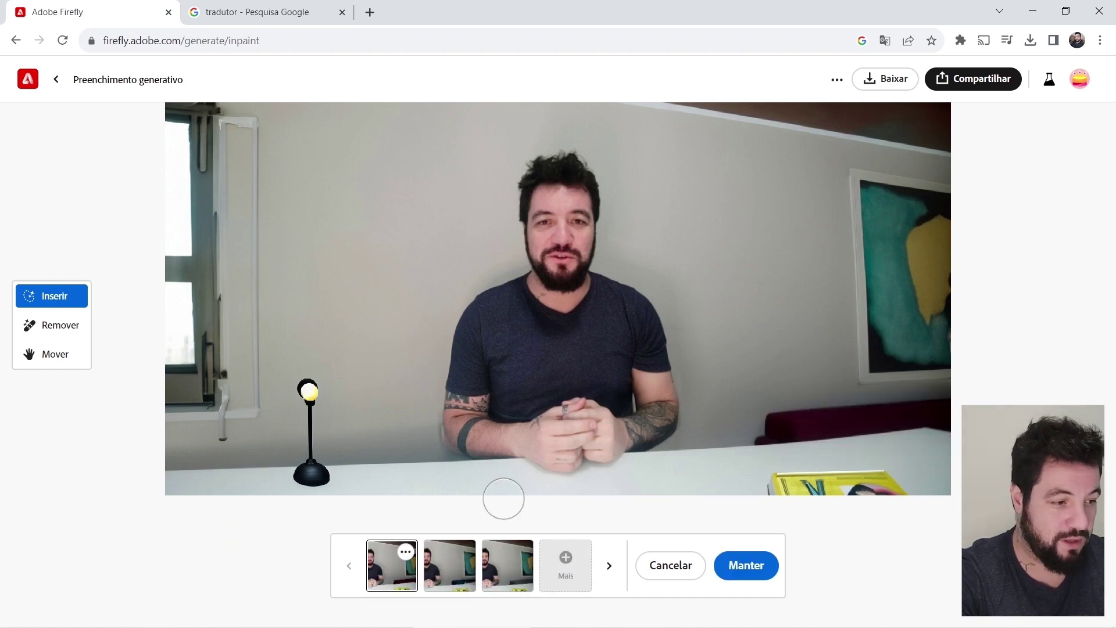
# - Compare the three generated sofa variations and keep the first one, the dark red sofa
pyautogui.click(456, 579)
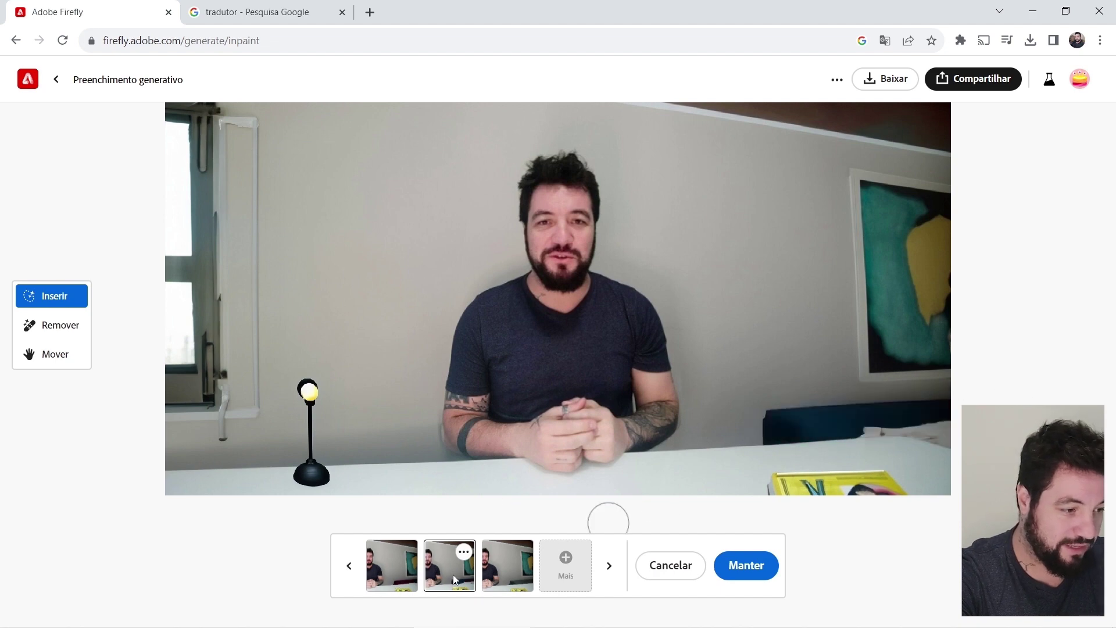
pyautogui.click(503, 578)
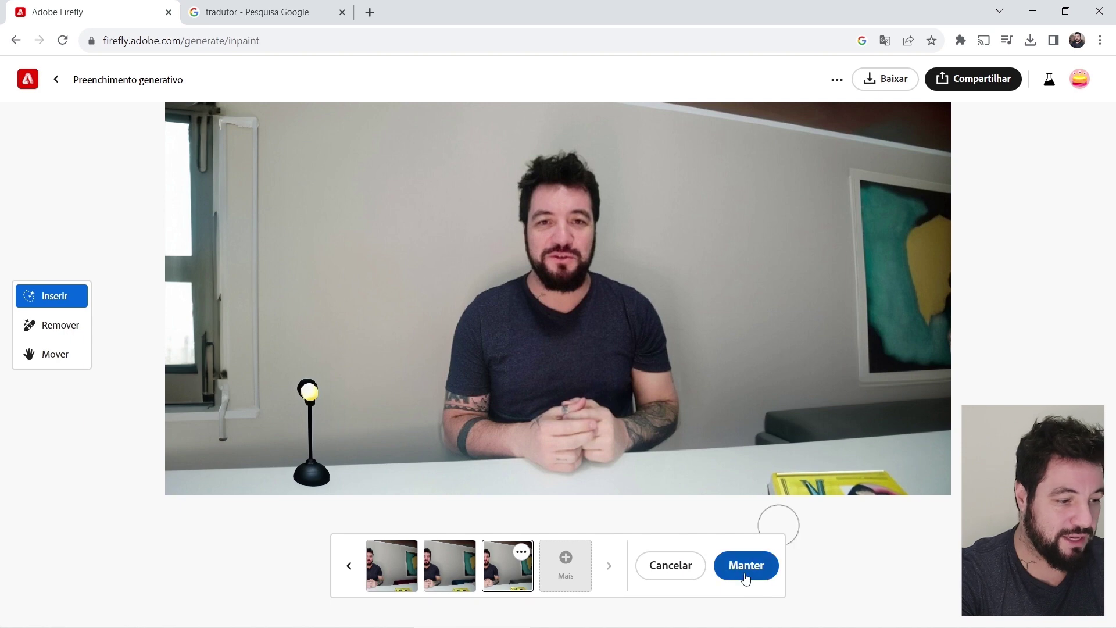
pyautogui.click(450, 581)
pyautogui.click(400, 581)
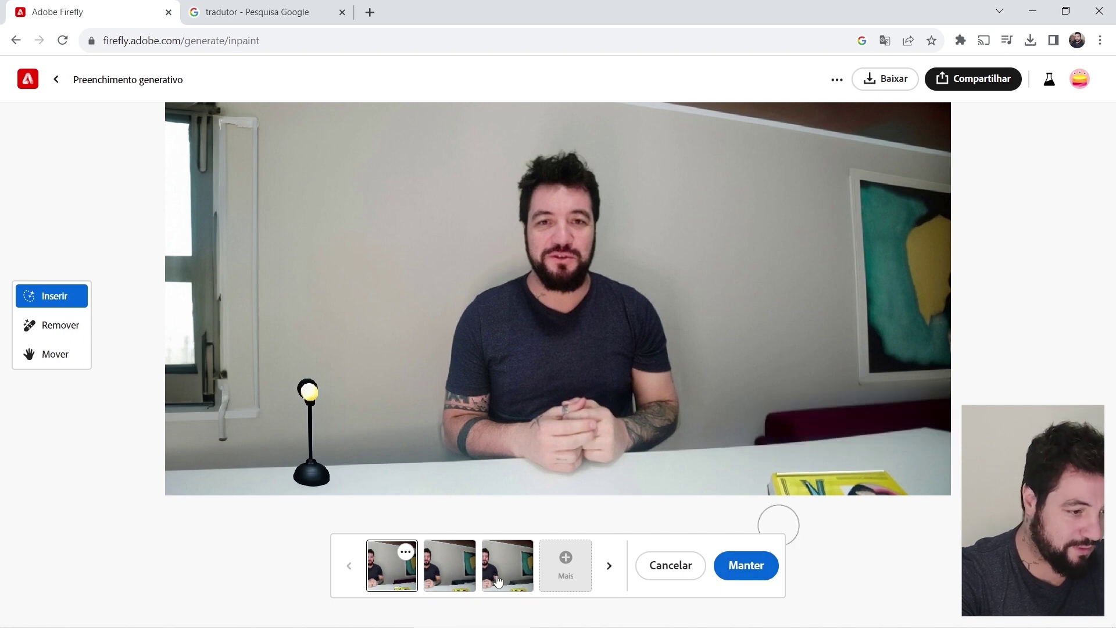
pyautogui.click(746, 566)
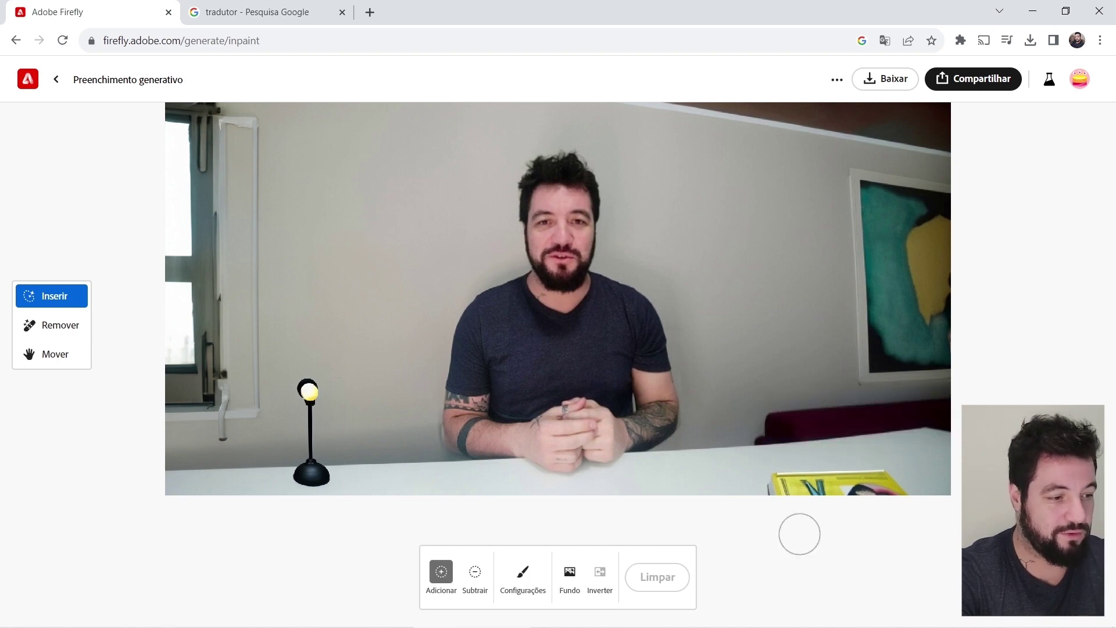
# - Check the whole decorated image from ceiling to table and download it
pyautogui.scroll(3, 626, 391)
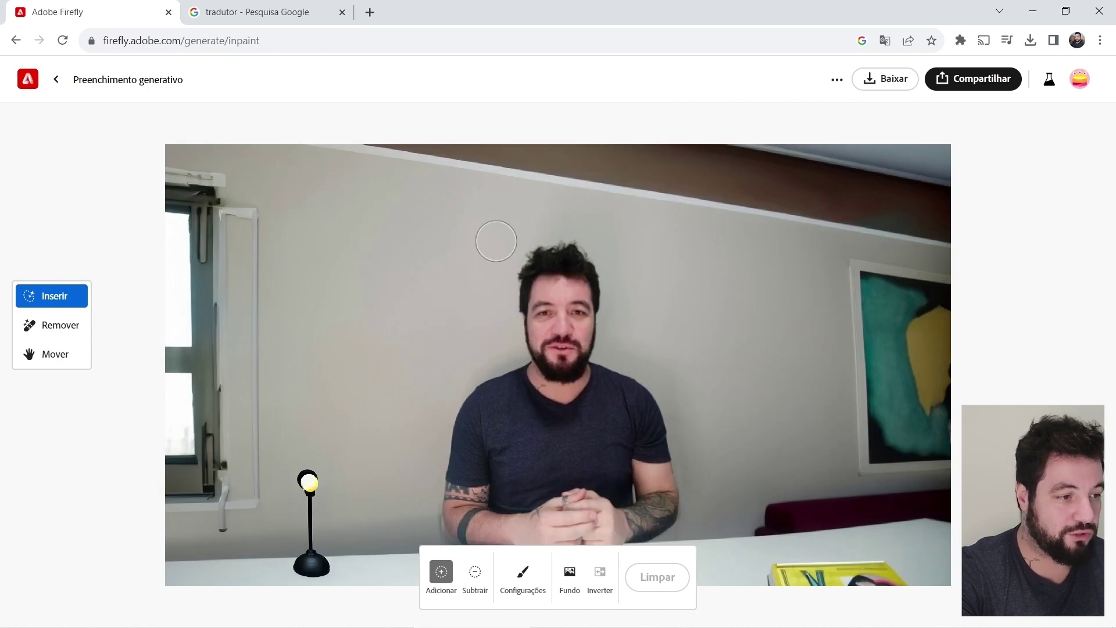
pyautogui.scroll(-2, 496, 240)
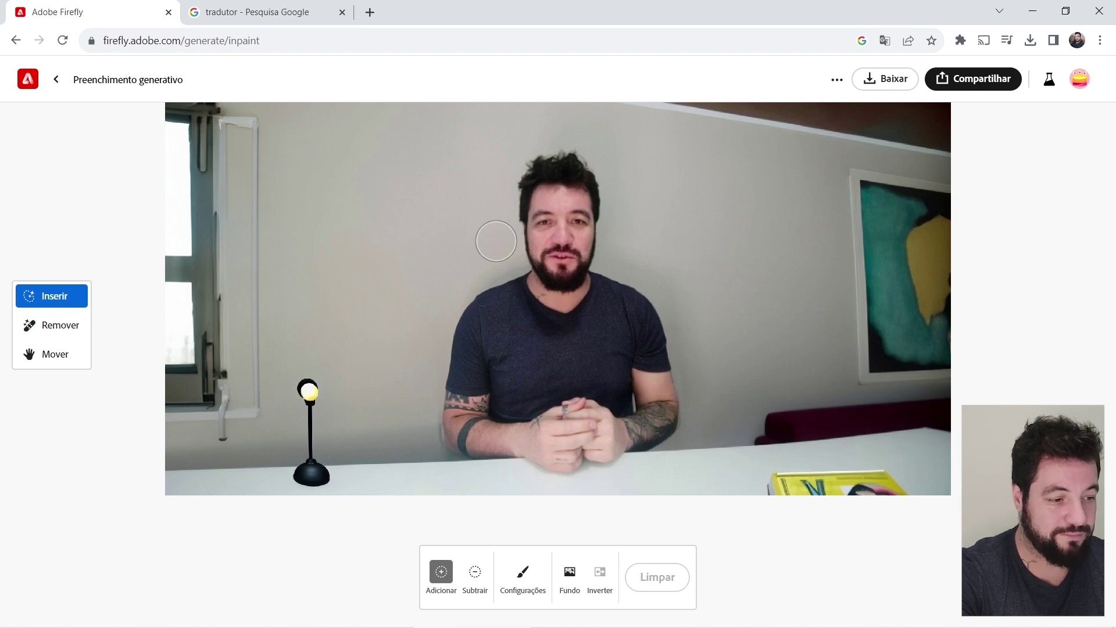
pyautogui.scroll(2, 496, 241)
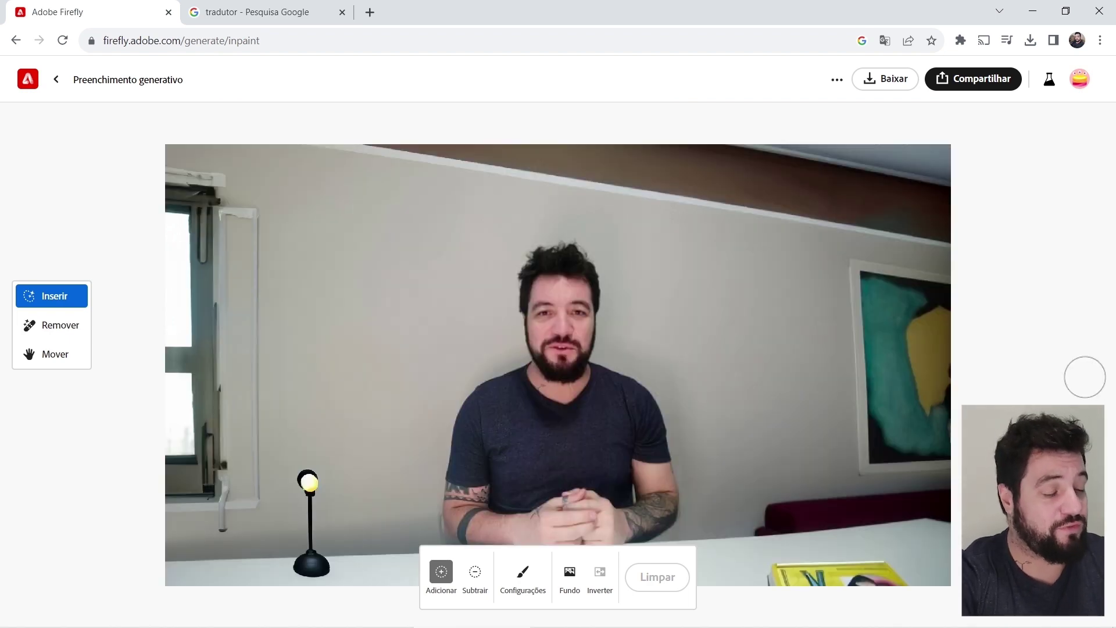
pyautogui.click(888, 82)
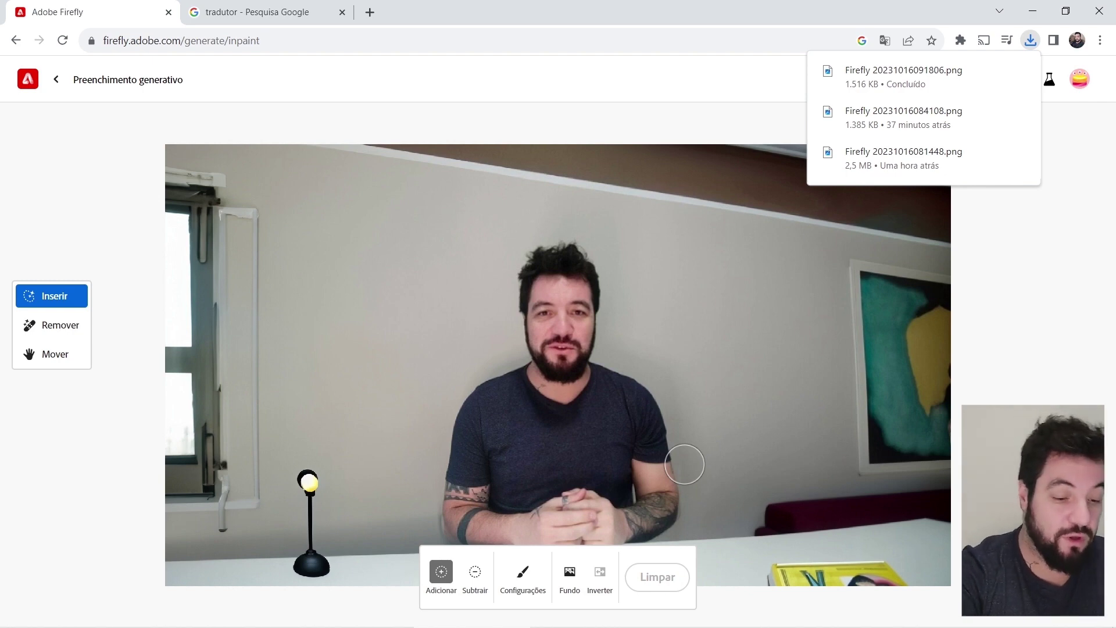
# - Switch to CapCut, place firefly.png on a track above the vertical video, and extend it to the video's full length of 00:00:15:05
pyautogui.hotkey('alt', 'Tab')
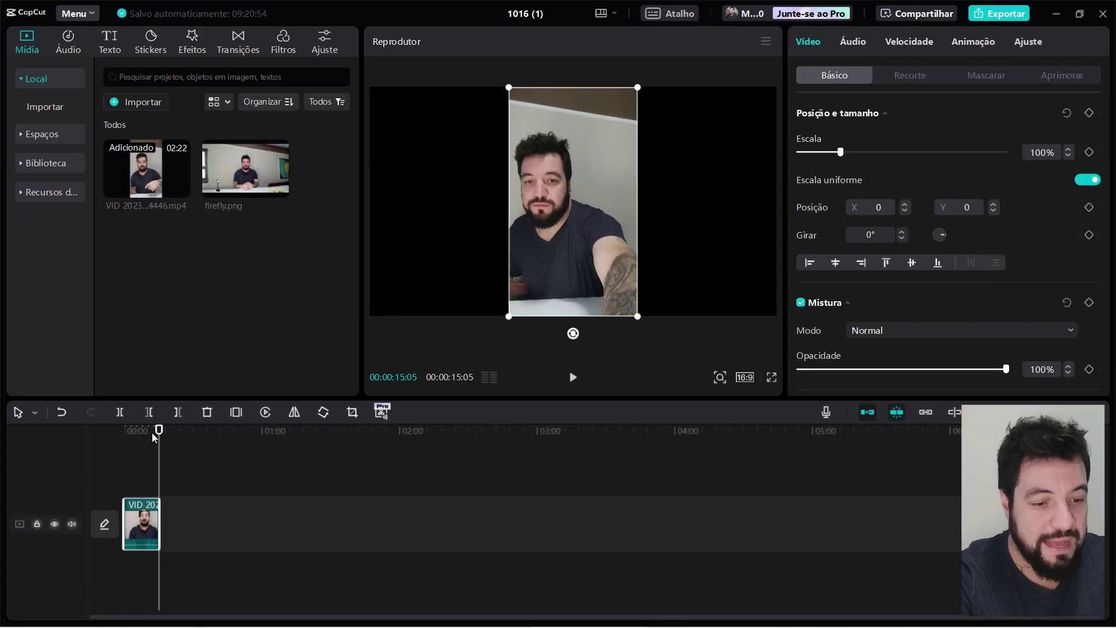
pyautogui.moveTo(155, 437)
pyautogui.mouseDown()
pyautogui.moveTo(135, 438)
pyautogui.moveTo(147, 438)
pyautogui.mouseUp()
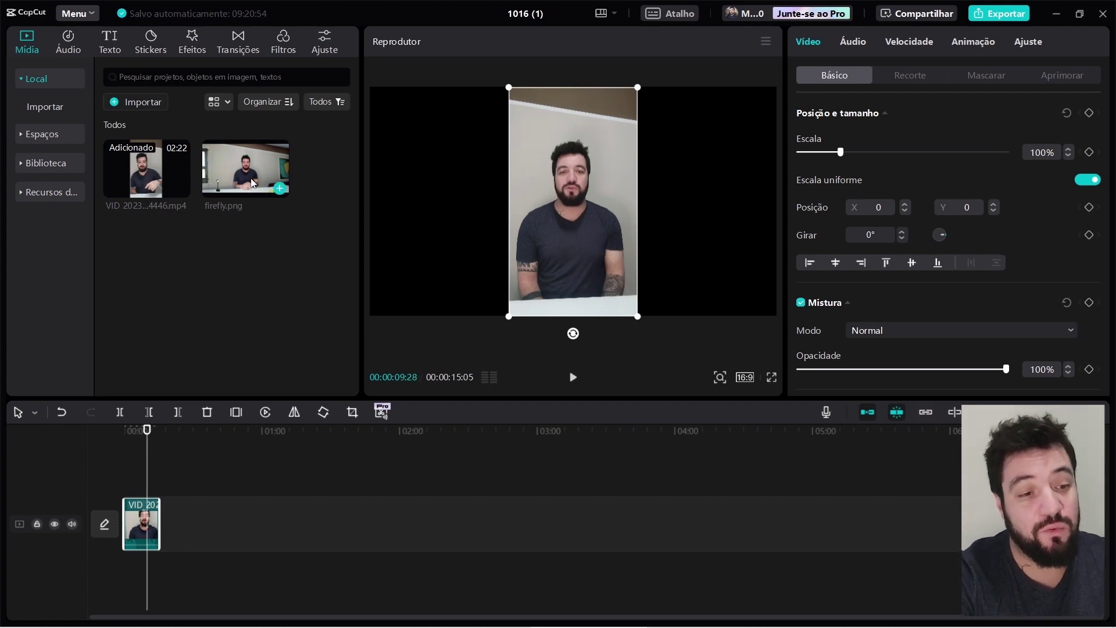
pyautogui.moveTo(250, 172); pyautogui.dragTo(139, 484)
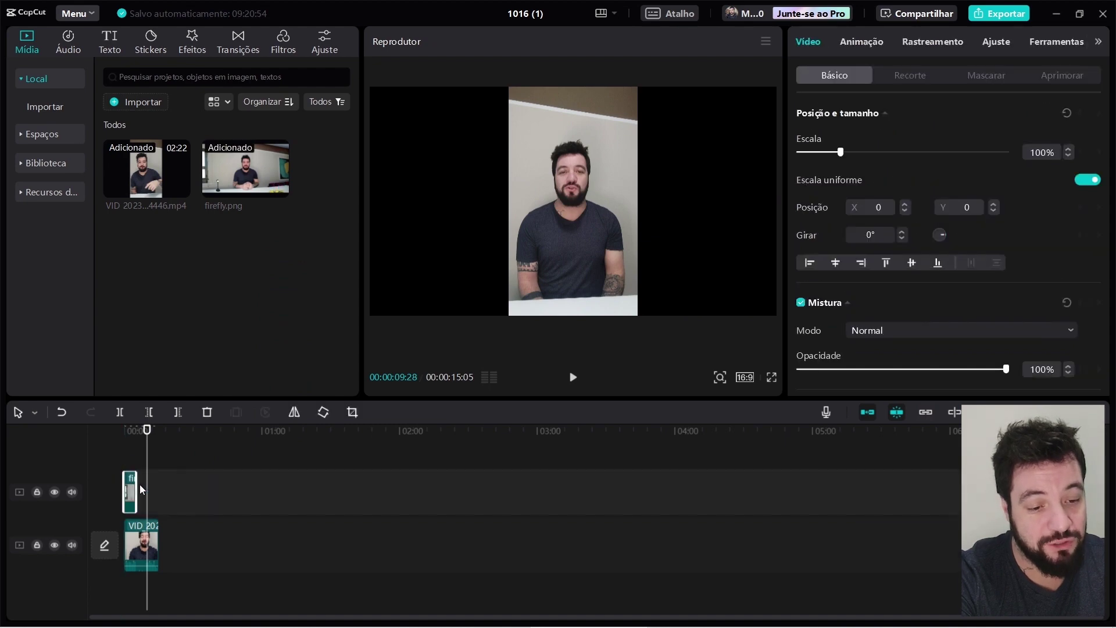
pyautogui.click(175, 480)
pyautogui.scroll(5, 175, 479)
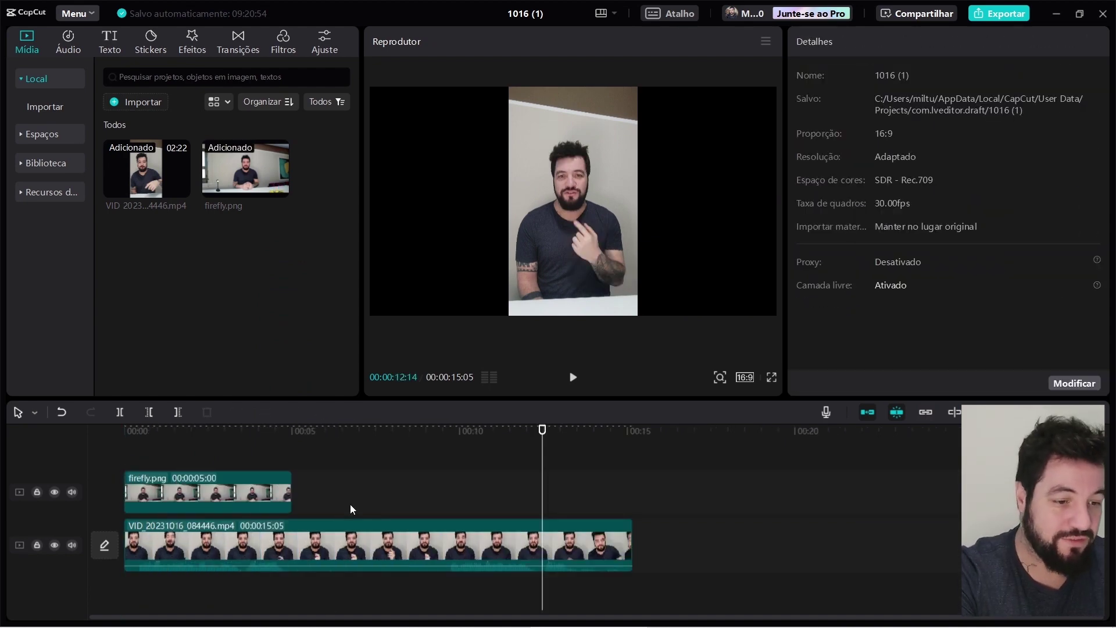
pyautogui.moveTo(290, 494); pyautogui.dragTo(633, 497)
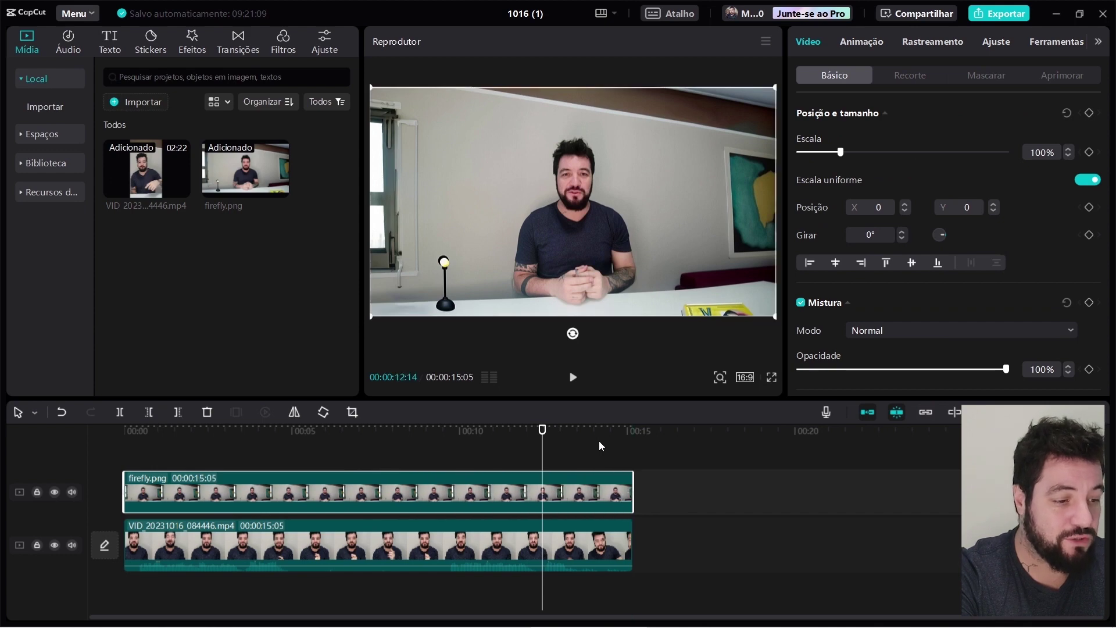
# - Play the opening seconds, and move the vertical video onto the track above firefly.png
pyautogui.click(485, 434)
pyautogui.moveTo(165, 434); pyautogui.dragTo(138, 433)
pyautogui.click(186, 452)
pyautogui.press('space')
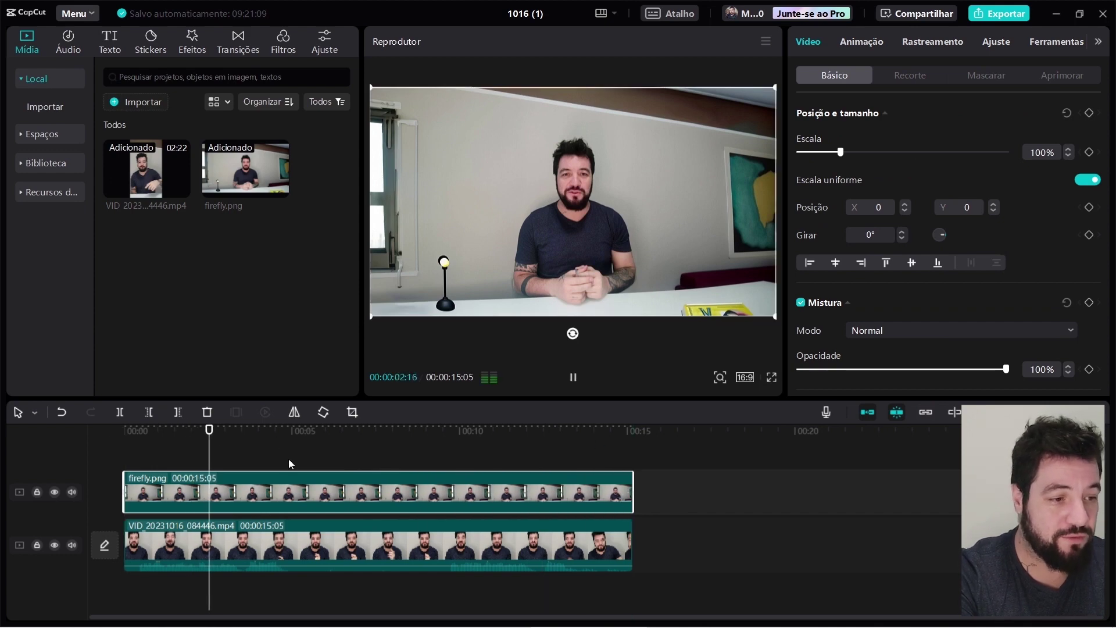
pyautogui.press('space')
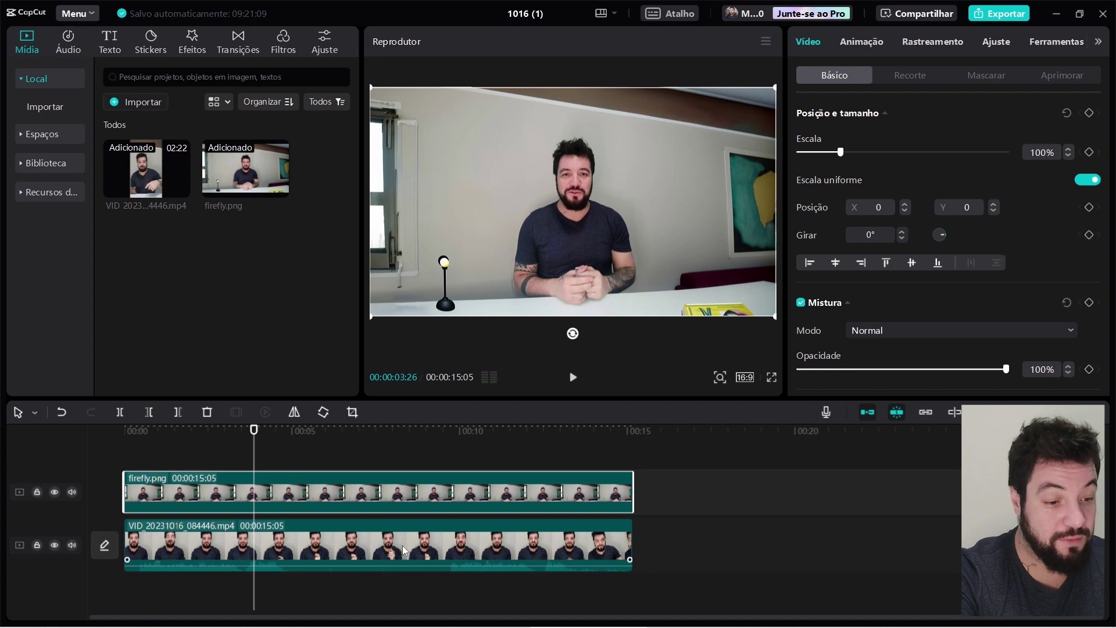
pyautogui.moveTo(344, 541); pyautogui.dragTo(329, 453)
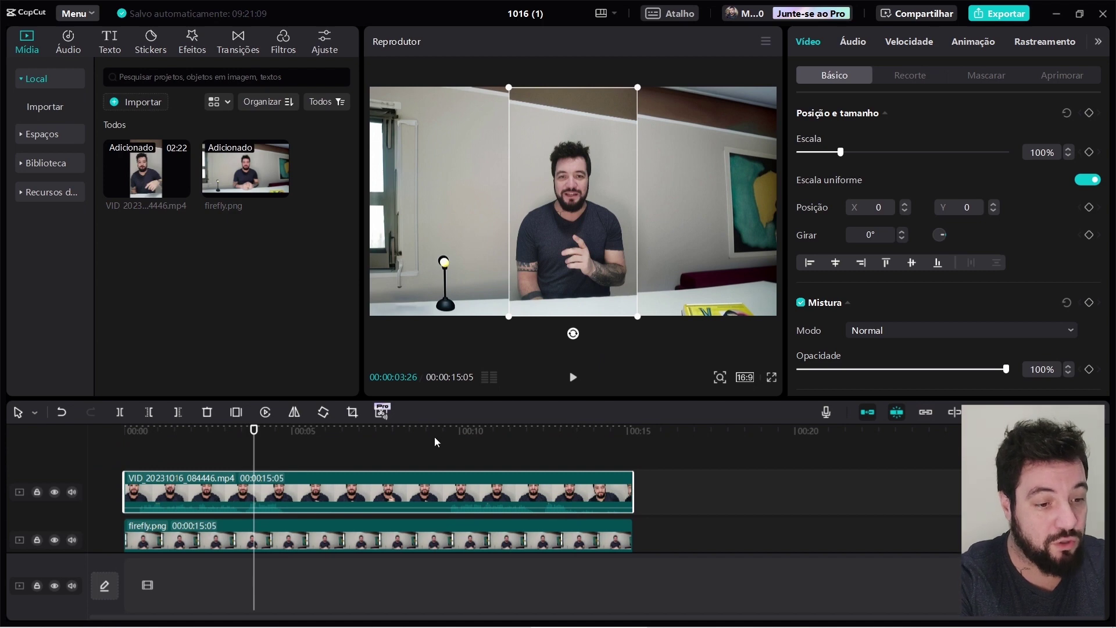
# - Scrub through the clip to check the overlap with the background, and shift the vertical video up to Y position 23
pyautogui.click(305, 456)
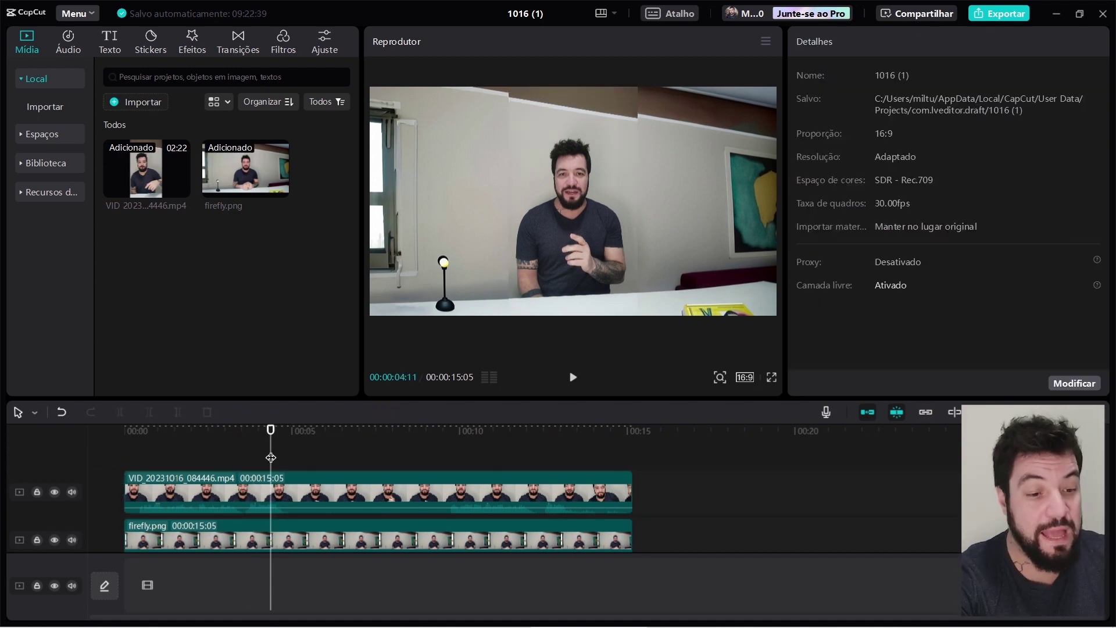
pyautogui.click(238, 434)
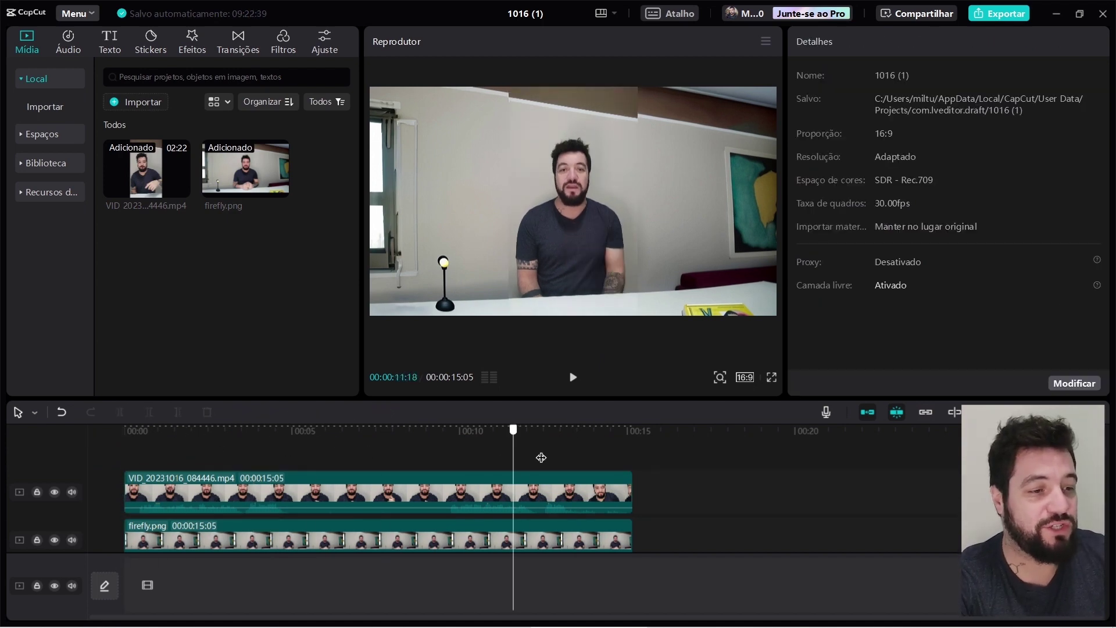
pyautogui.click(381, 450)
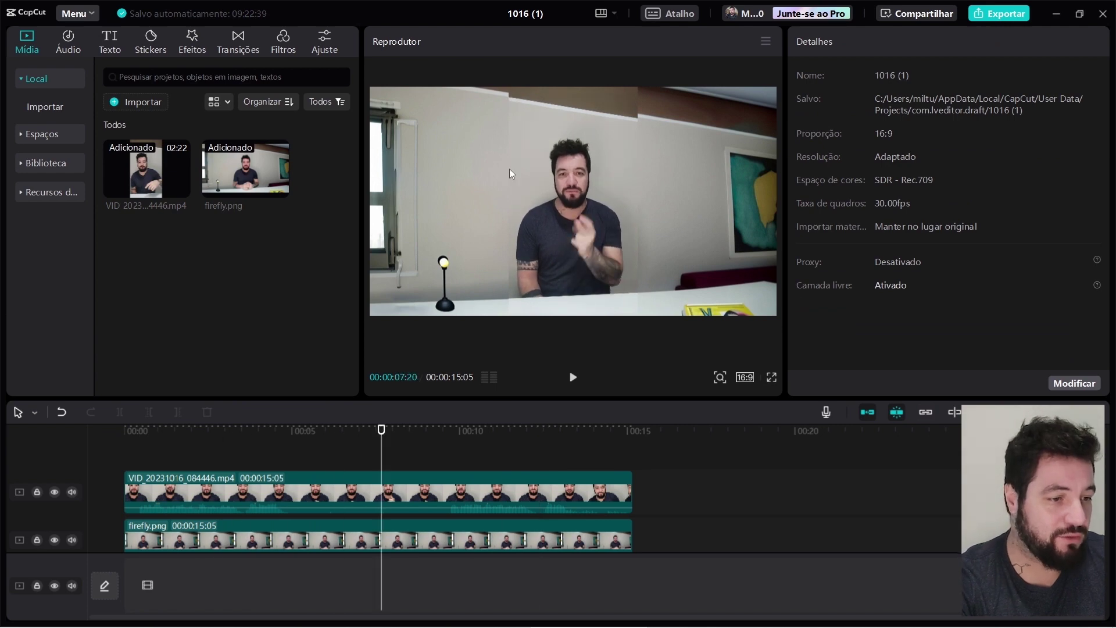
pyautogui.moveTo(381, 440); pyautogui.dragTo(10, 464)
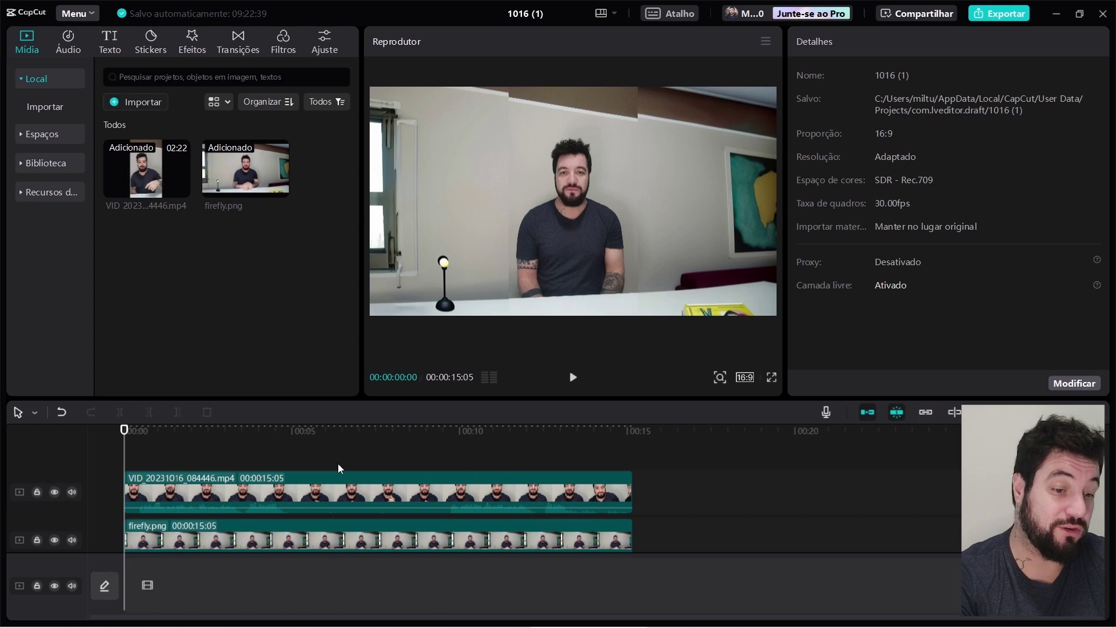
pyautogui.scroll(-1, 308, 463)
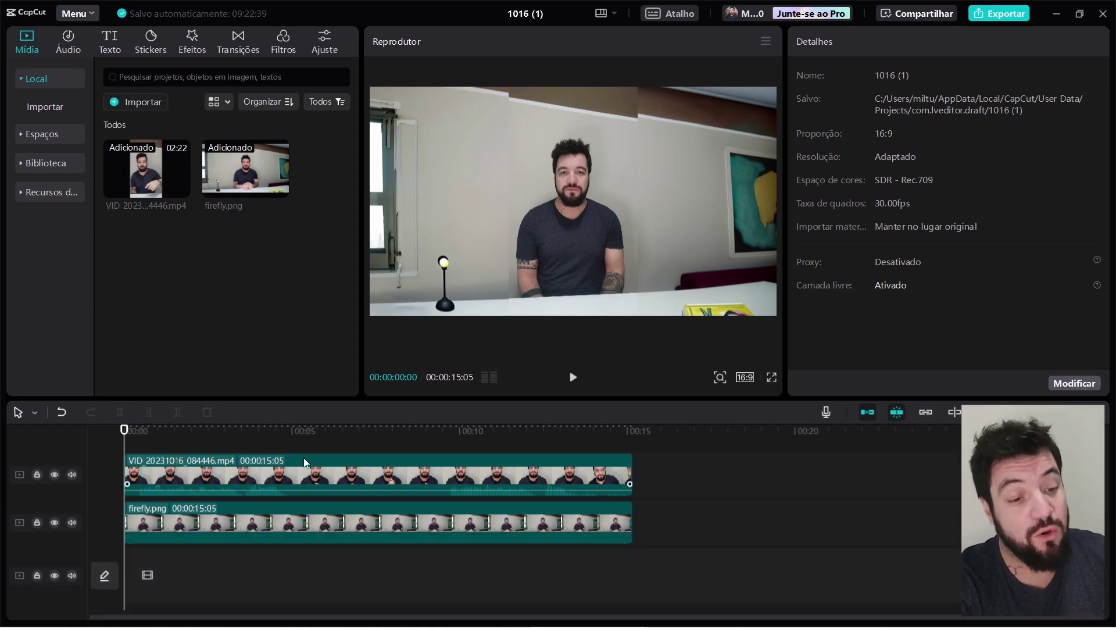
pyautogui.click(226, 469)
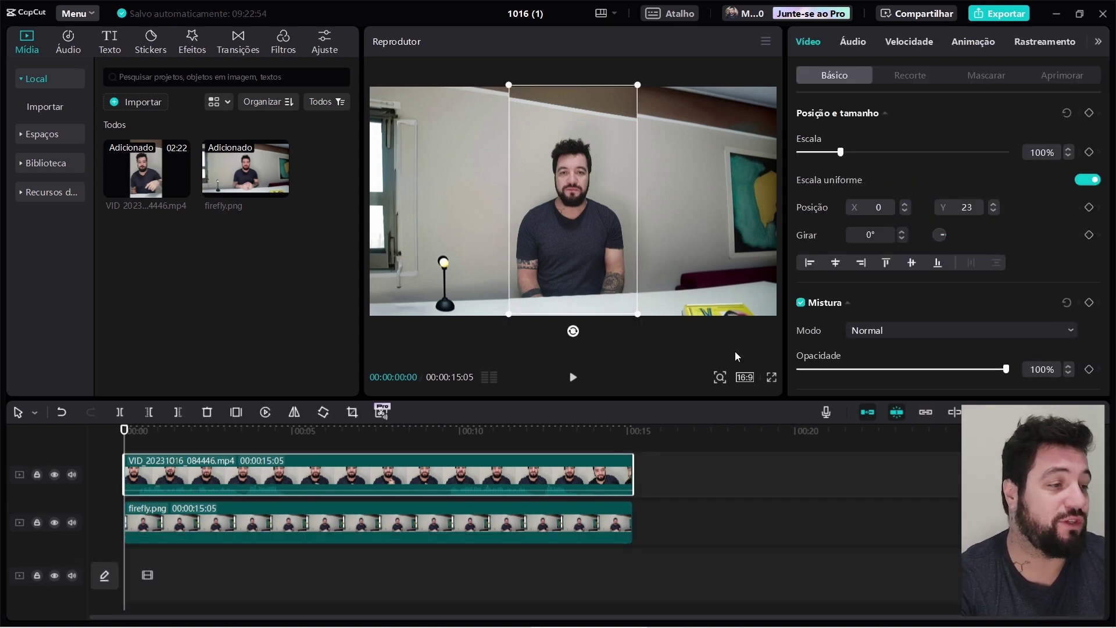
# - Apply a rectangle mask of about 1076 by 1506 at Y -228 to the vertical video, and scrub through the result
pyautogui.click(988, 75)
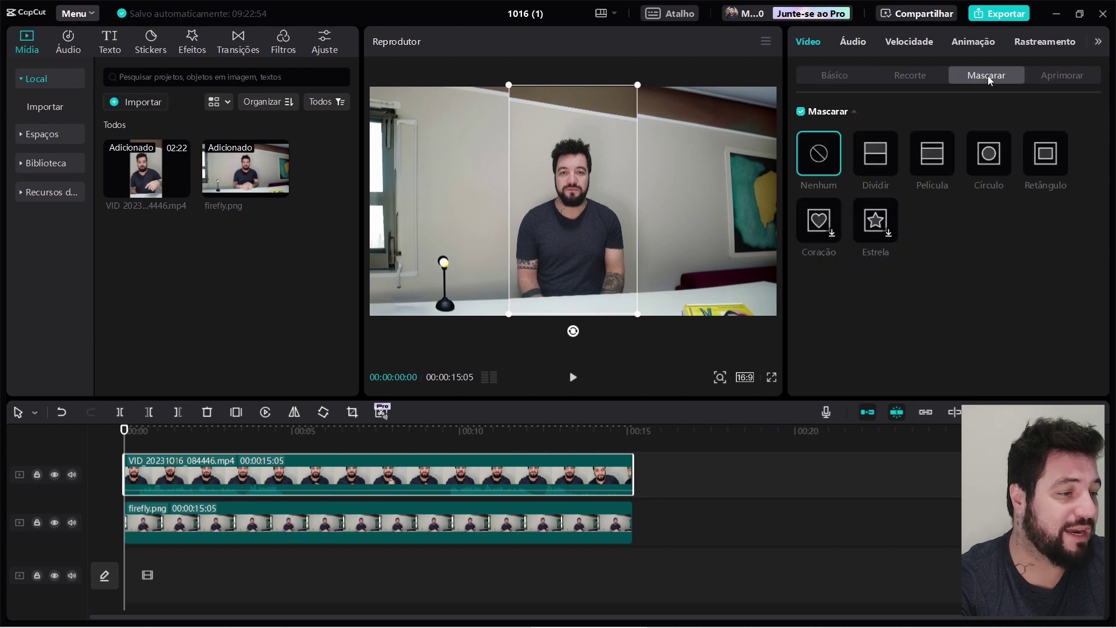
pyautogui.click(1049, 156)
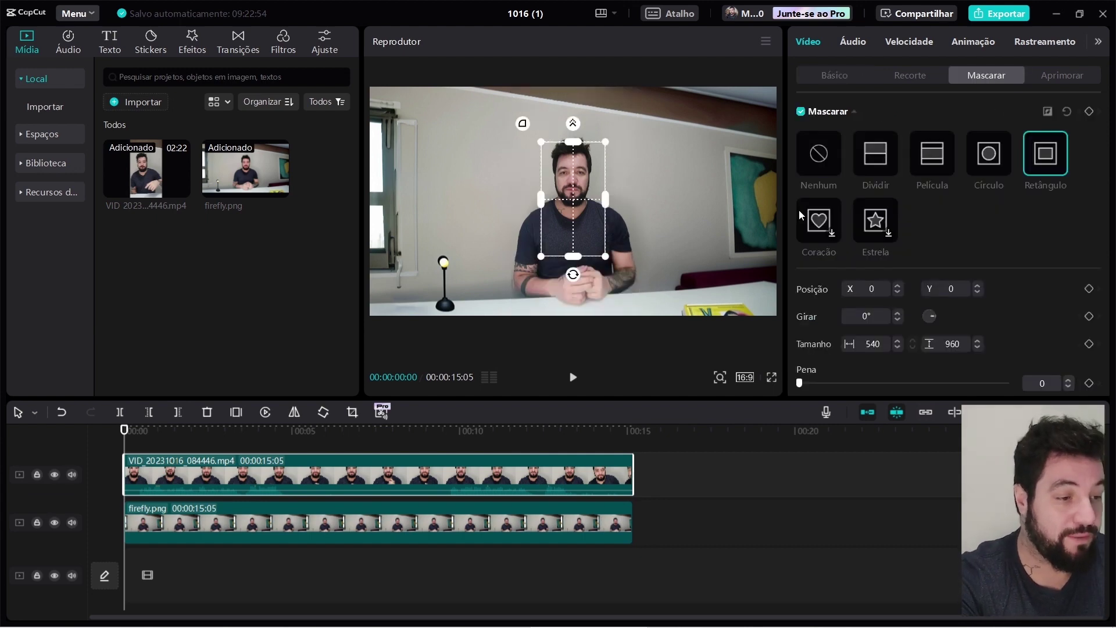
pyautogui.moveTo(574, 260); pyautogui.dragTo(575, 290)
pyautogui.moveTo(577, 214); pyautogui.dragTo(641, 229)
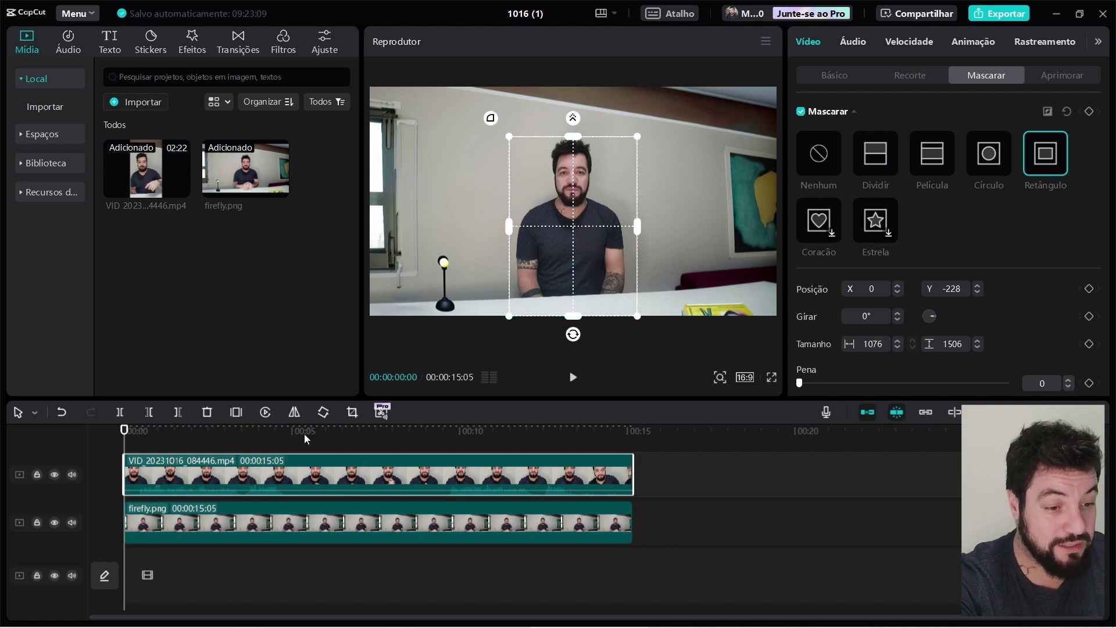
pyautogui.click(478, 440)
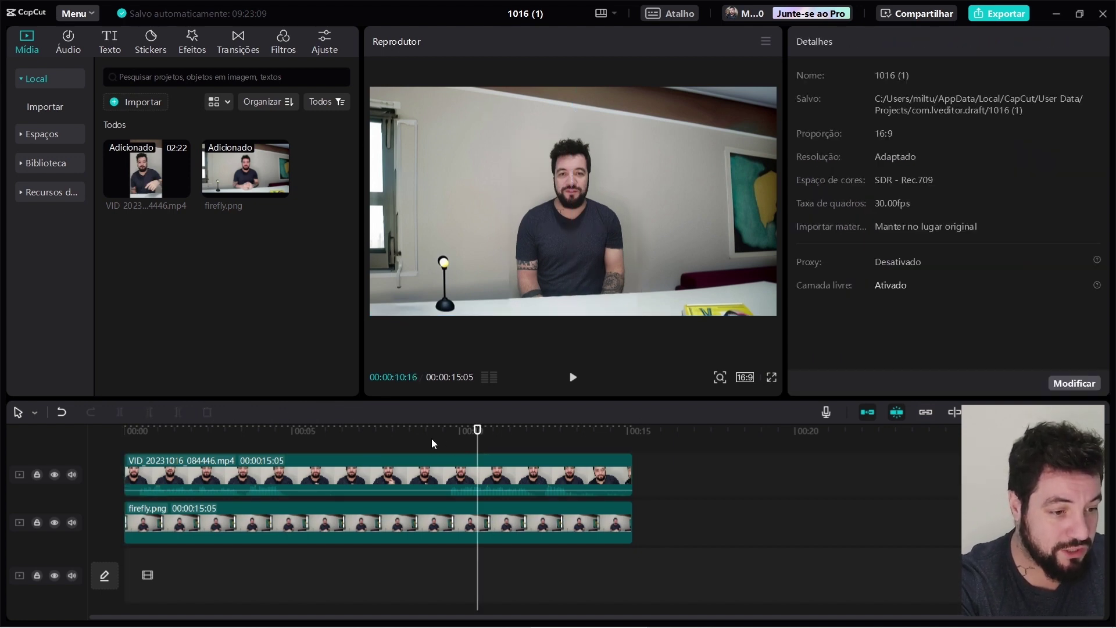
pyautogui.moveTo(432, 444); pyautogui.dragTo(174, 434)
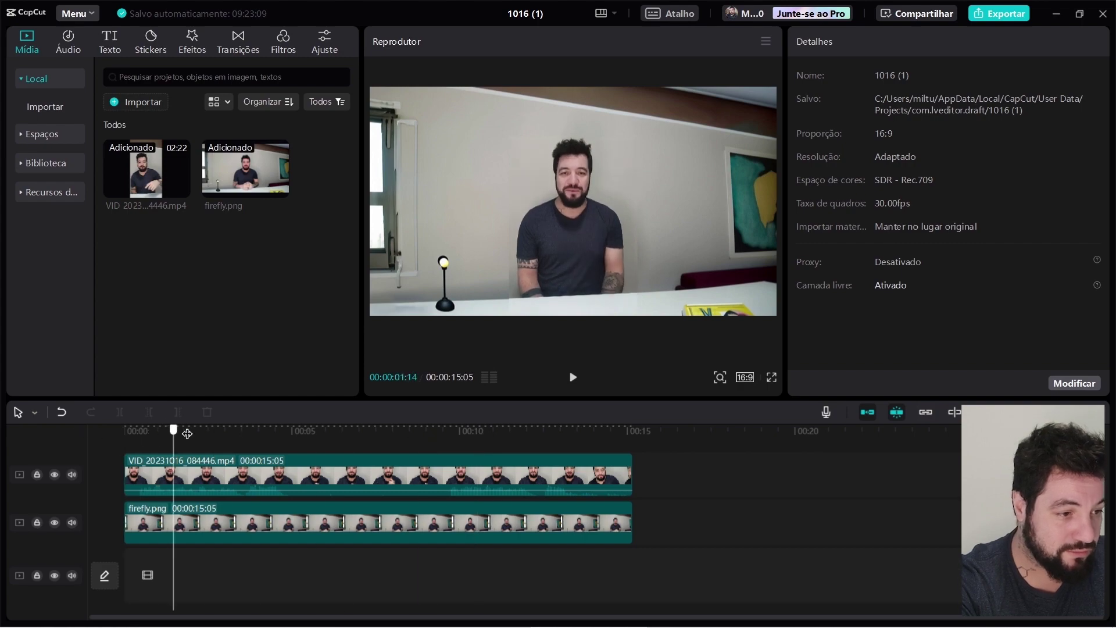